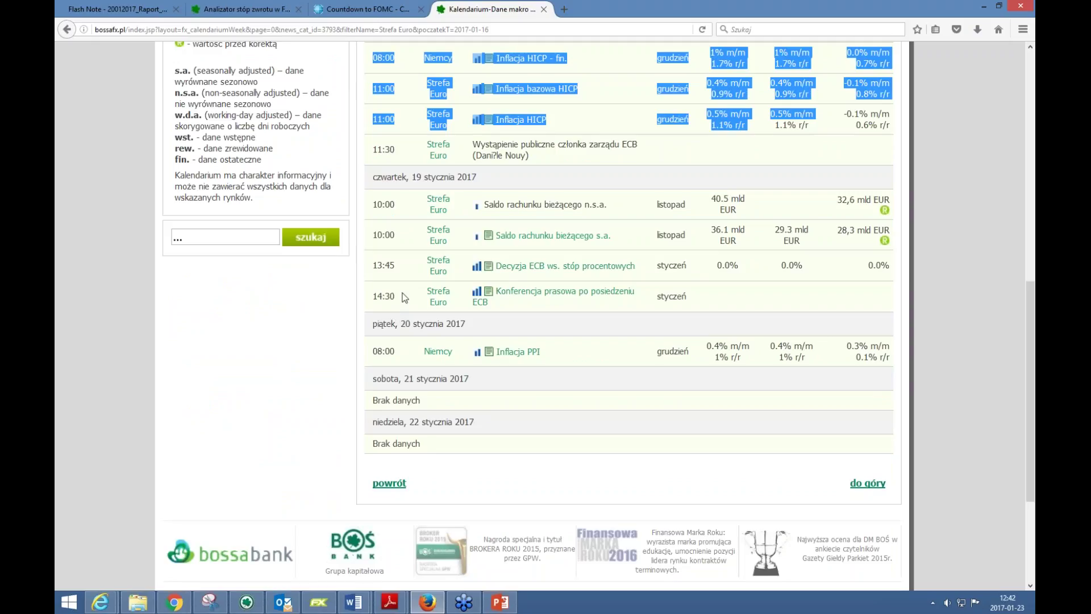
Highlight the ECB interest rate decision of 19 January and open the macro calendar for the week of 23 January 2017.
drag(395, 266, 861, 265)
scroll(823, 285, up, 8)
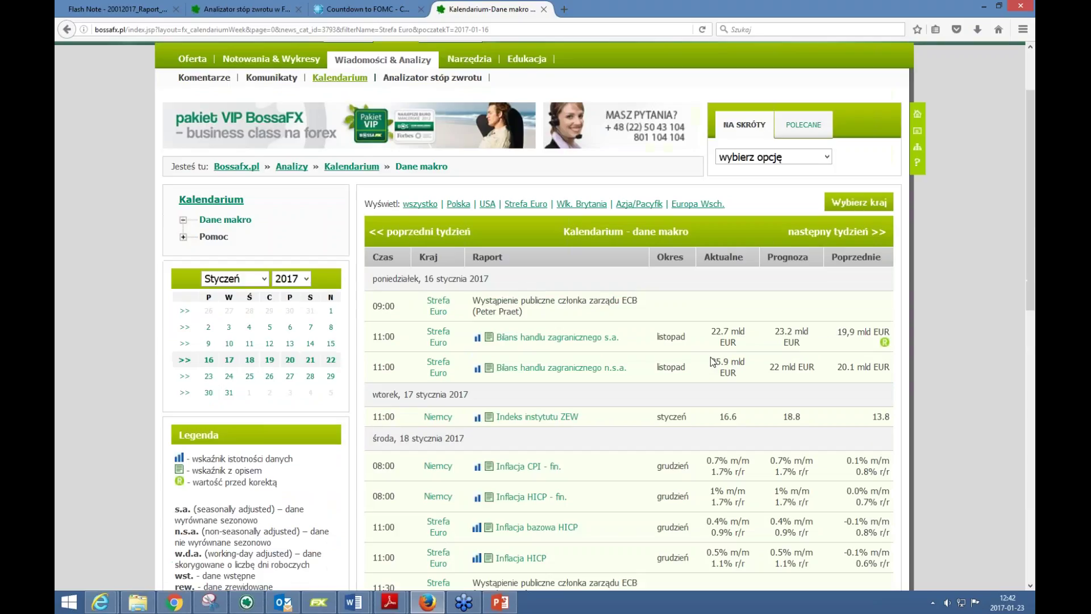
click(182, 378)
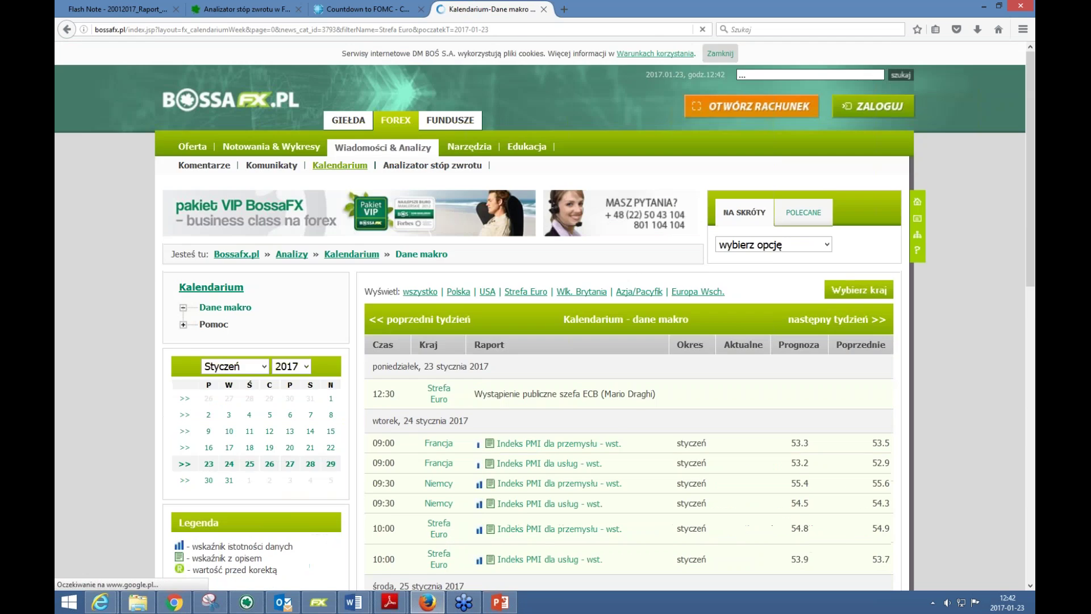
Examine the week's eurozone releases, highlighting the French and German PMI forecasts for Tuesday 24 January.
scroll(182, 378, down, 3)
scroll(592, 459, down, 3)
scroll(593, 459, up, 3)
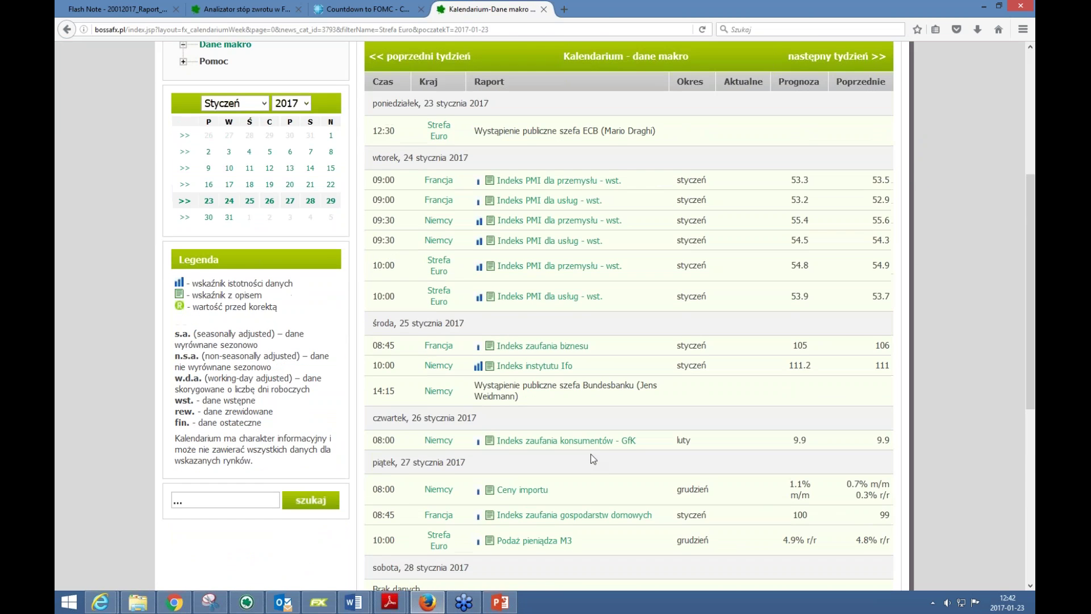
scroll(592, 459, down, 3)
scroll(592, 459, up, 1)
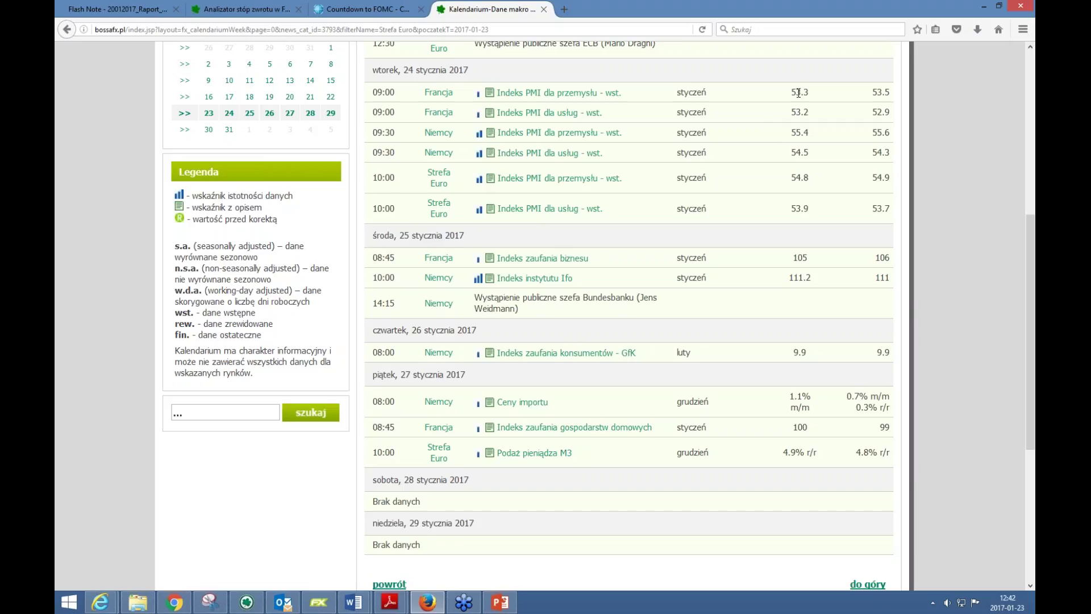
drag(807, 97, 827, 154)
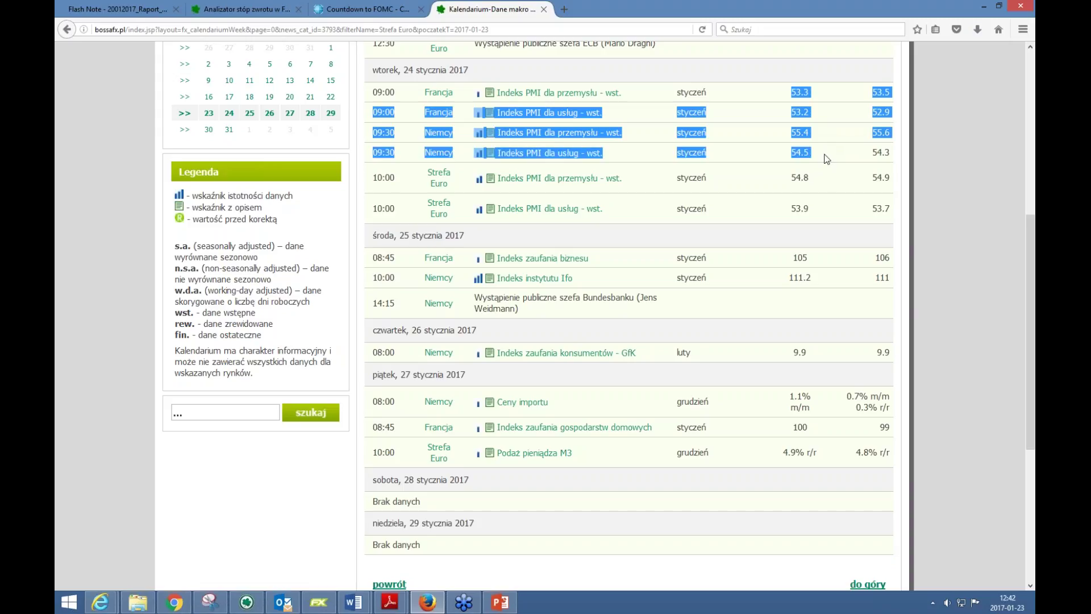
click(796, 179)
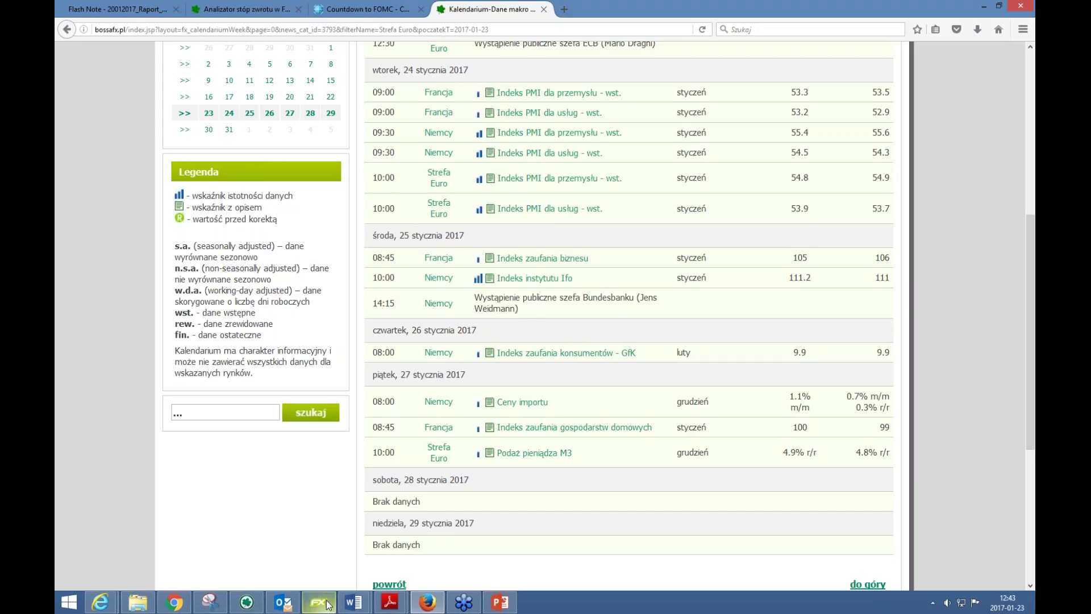
Switch to the BossaFX trading terminal and load the EuroDolar chart profile.
mouse_move(327, 607)
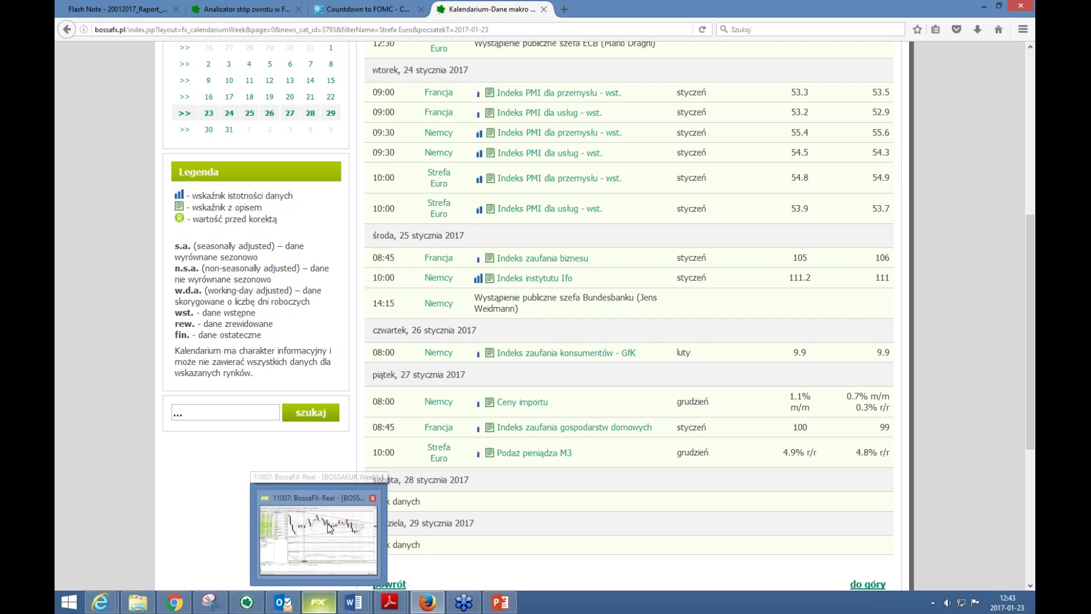
mouse_move(324, 528)
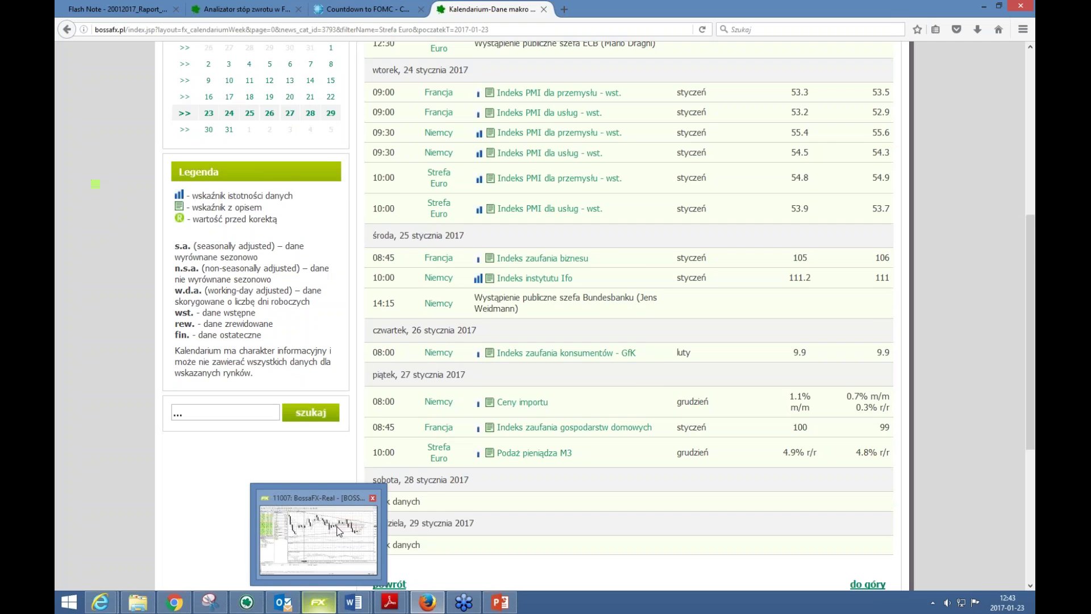
click(340, 531)
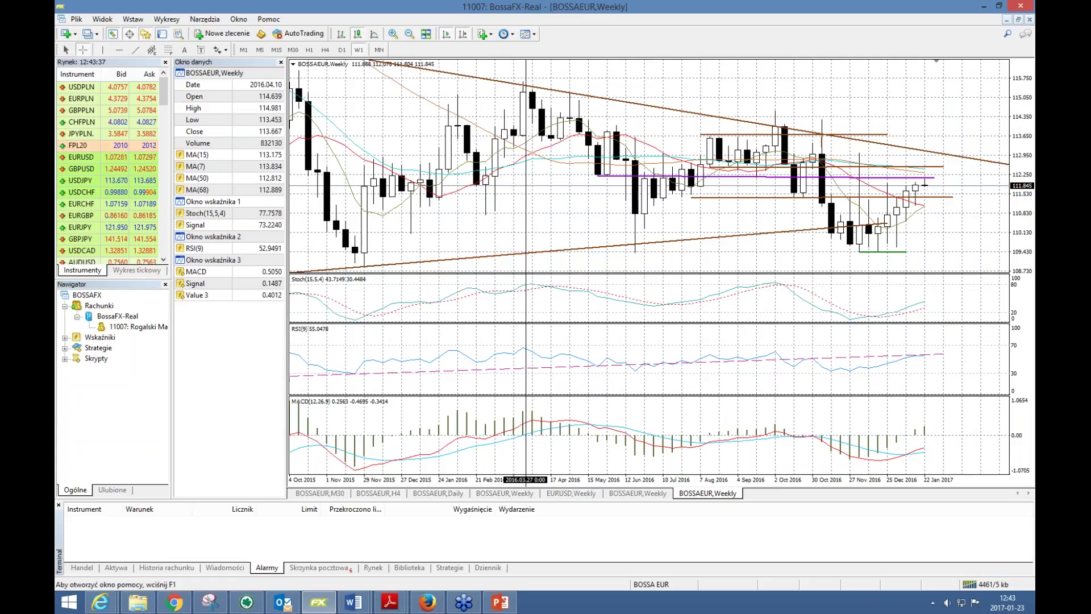
click(73, 20)
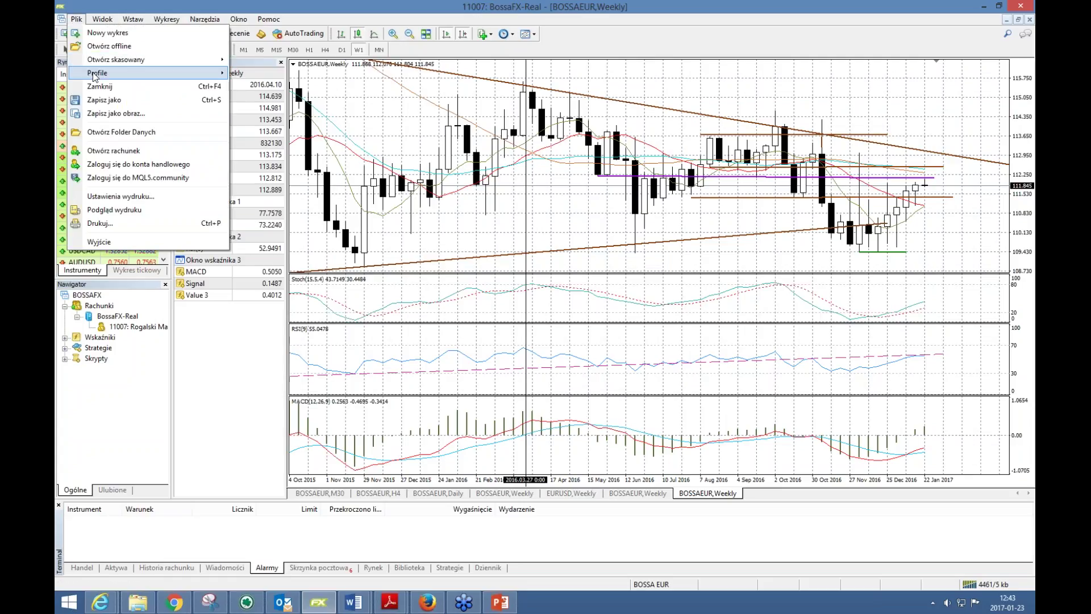
mouse_move(113, 73)
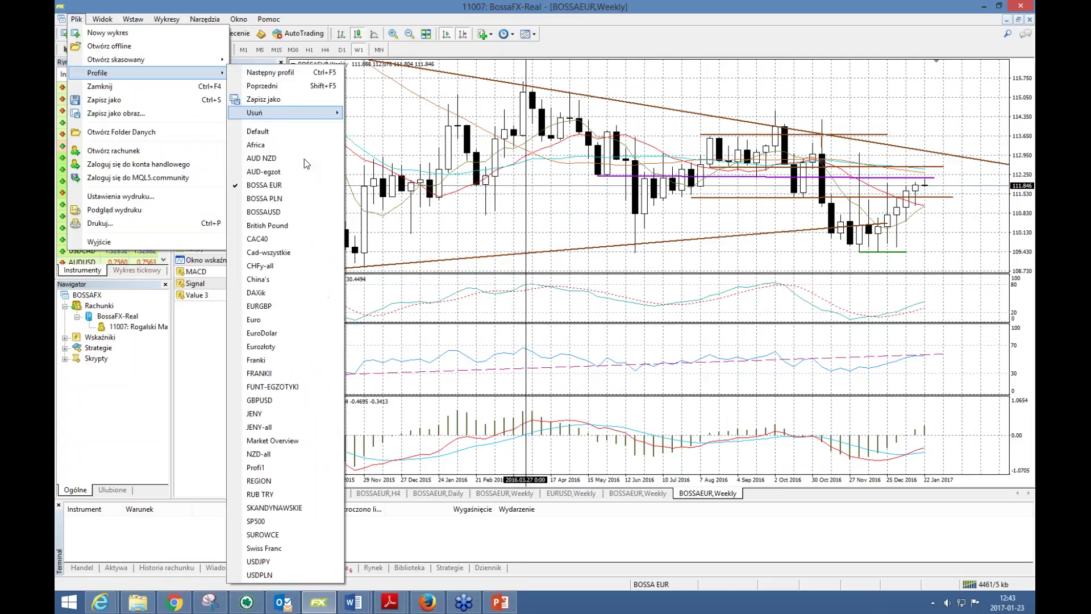
click(260, 333)
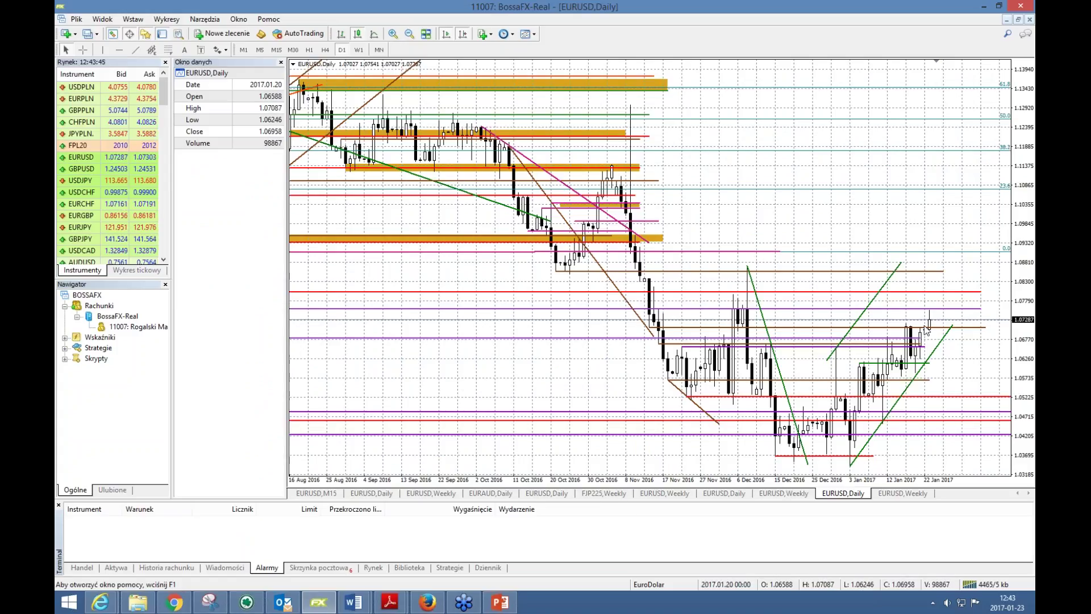
Inspect the purple horizontal line above the latest candle on the daily EURUSD chart with the crosshair.
click(84, 50)
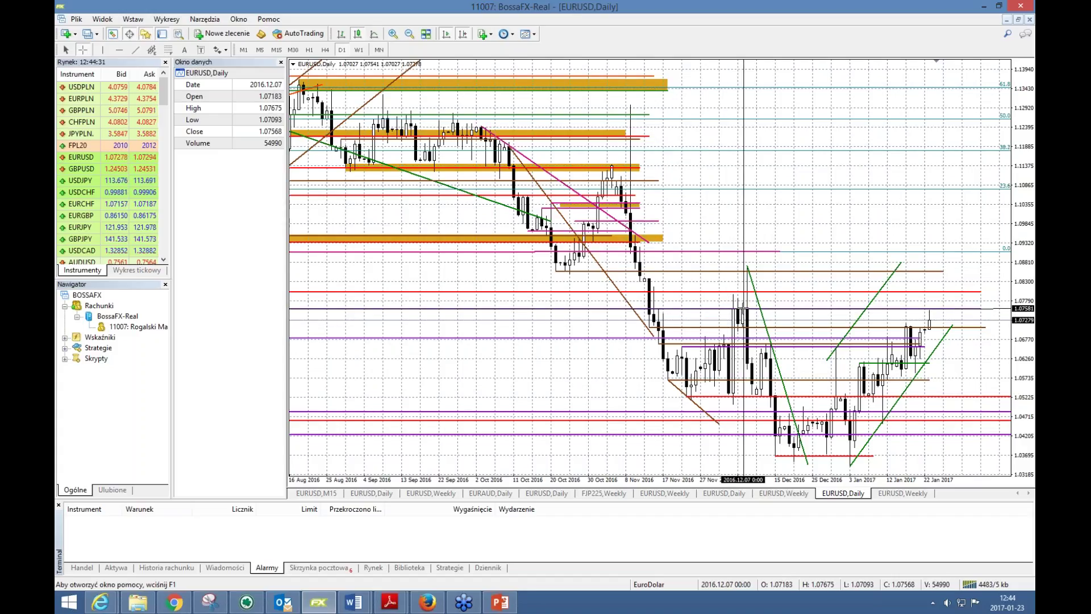
mouse_move(733, 308)
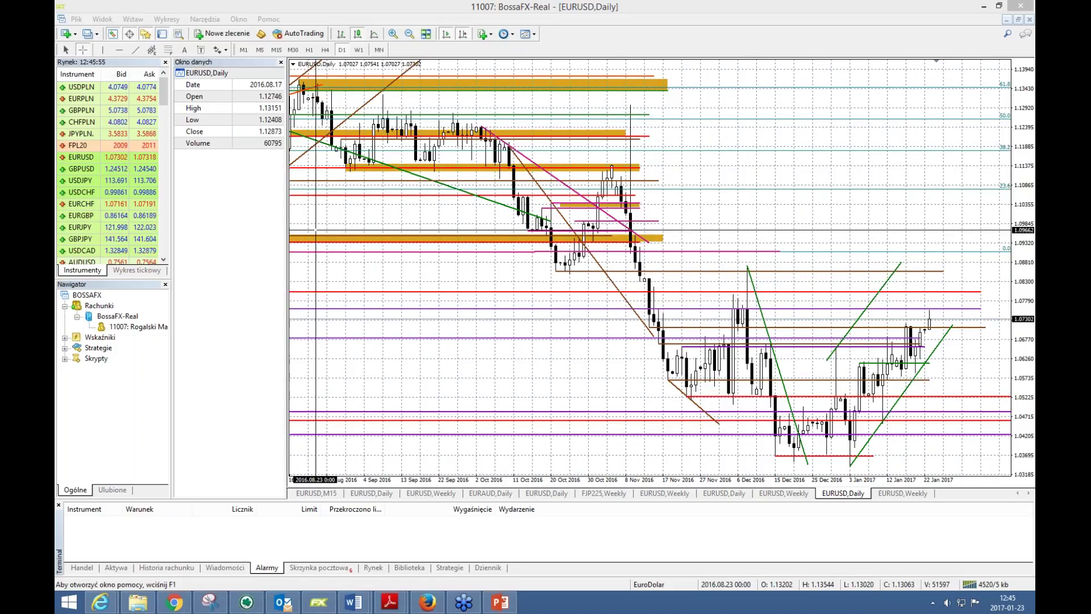
click(66, 49)
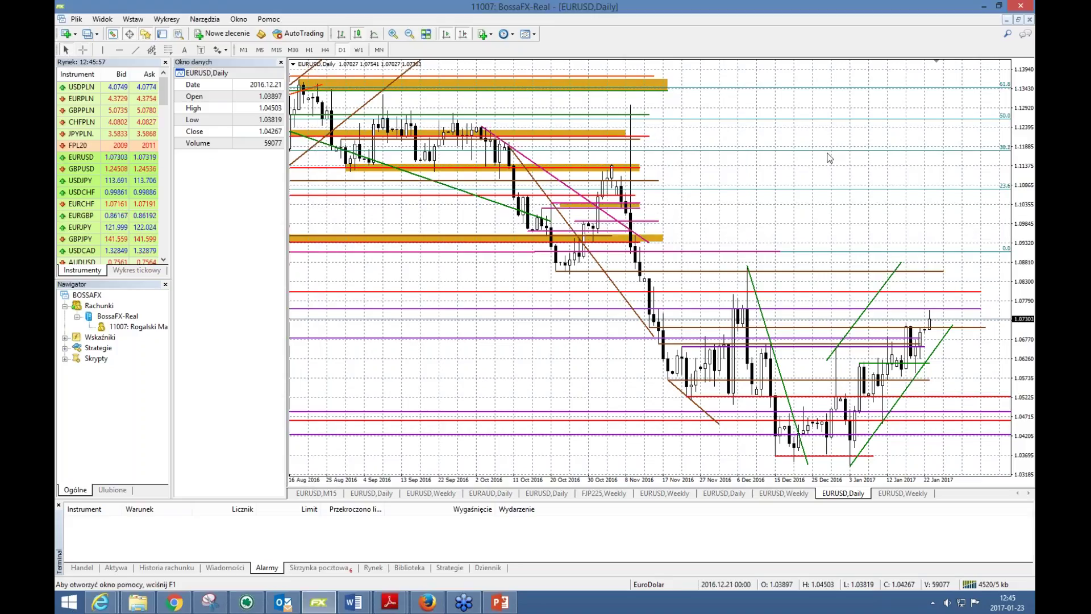
Extend the upper green rising trendline on the daily EURUSD chart further up along its slope.
double_click(902, 264)
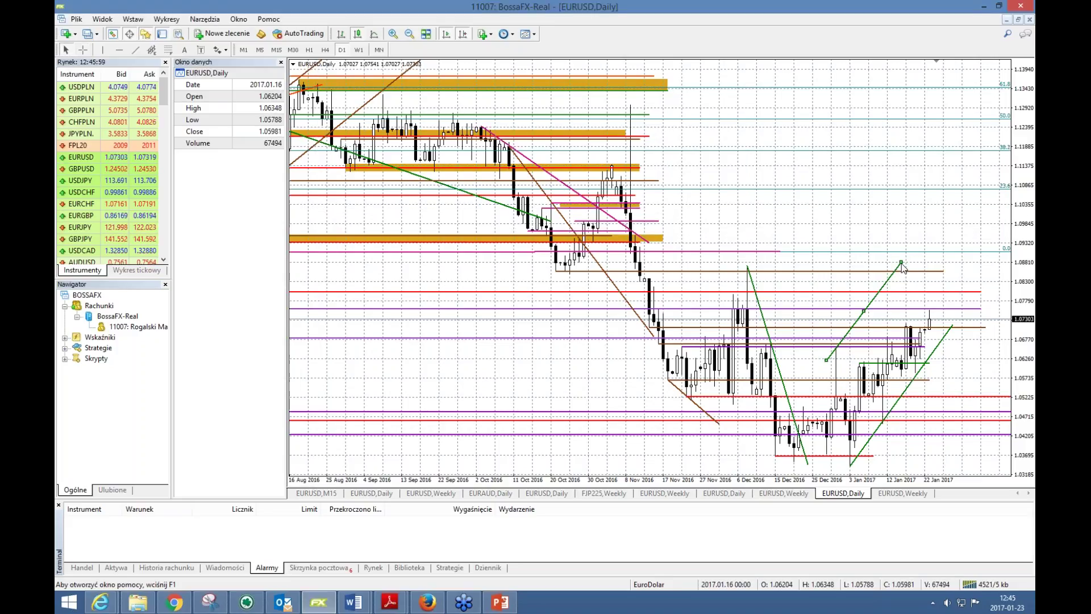
drag(902, 264, 948, 203)
double_click(949, 203)
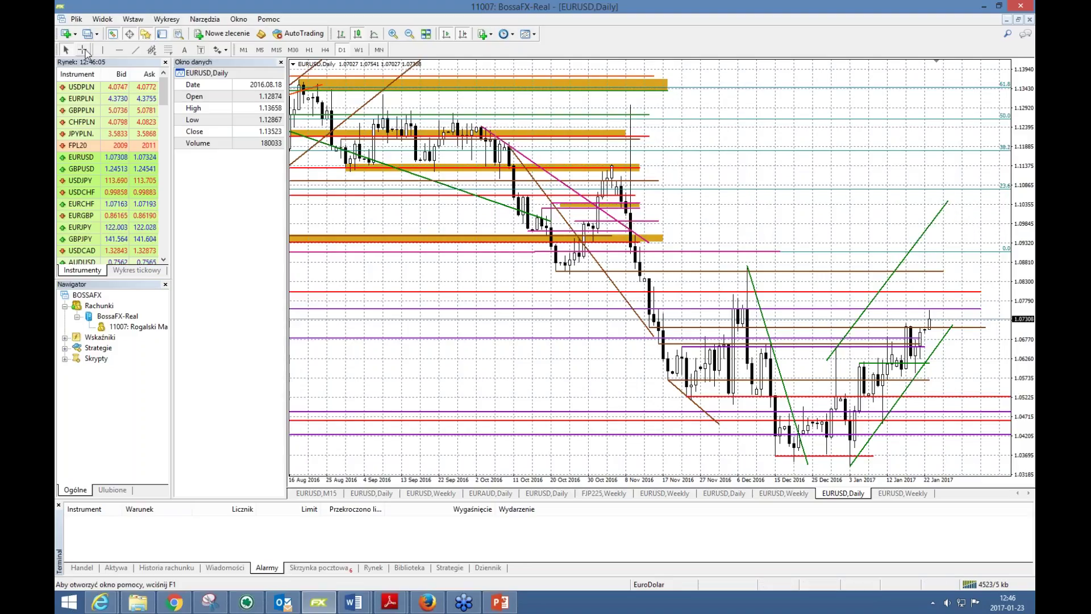
Check the 8 December 2016 high on the daily chart and examine the latest MACD values on the weekly EURUSD indicator chart.
click(85, 51)
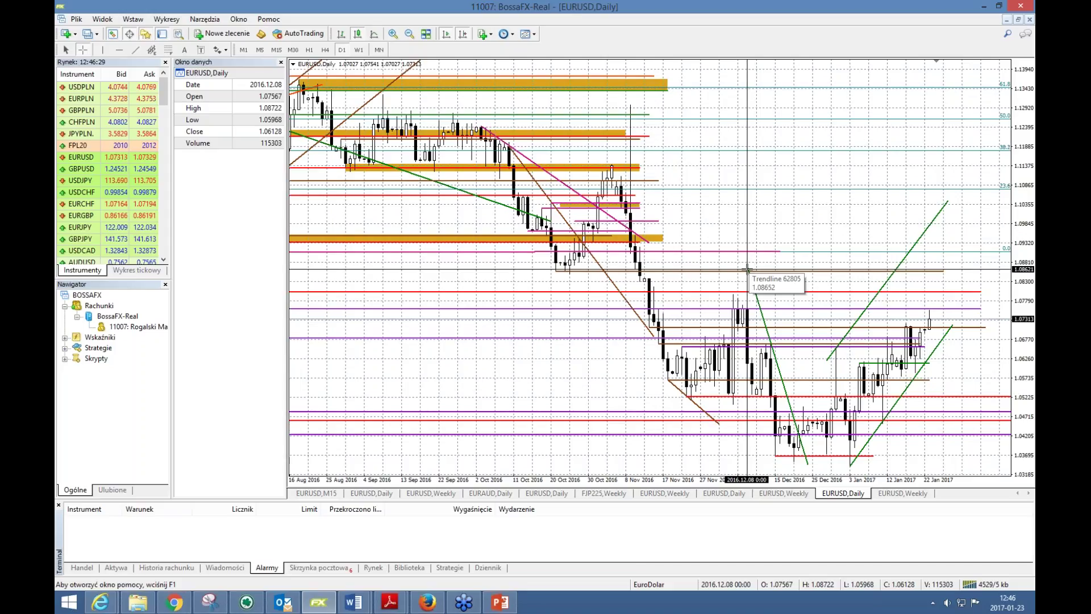
click(444, 494)
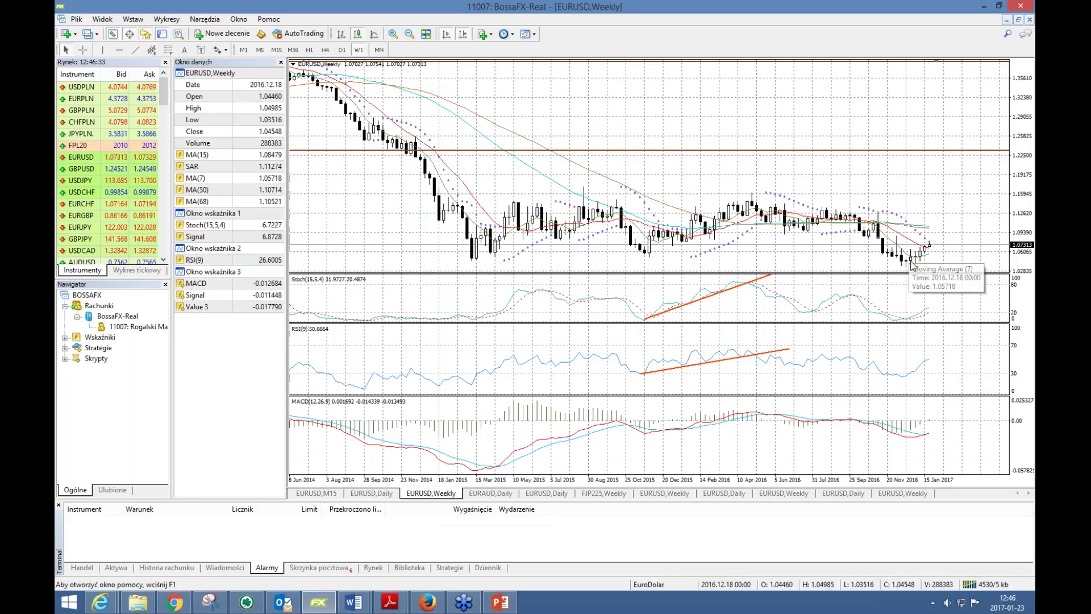
click(83, 49)
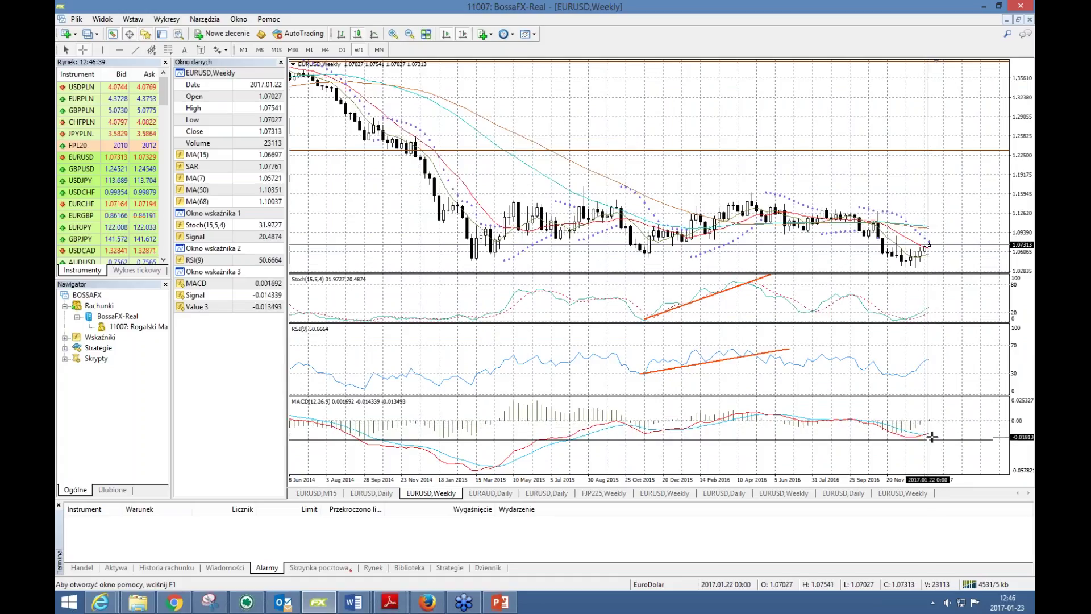
mouse_move(924, 435)
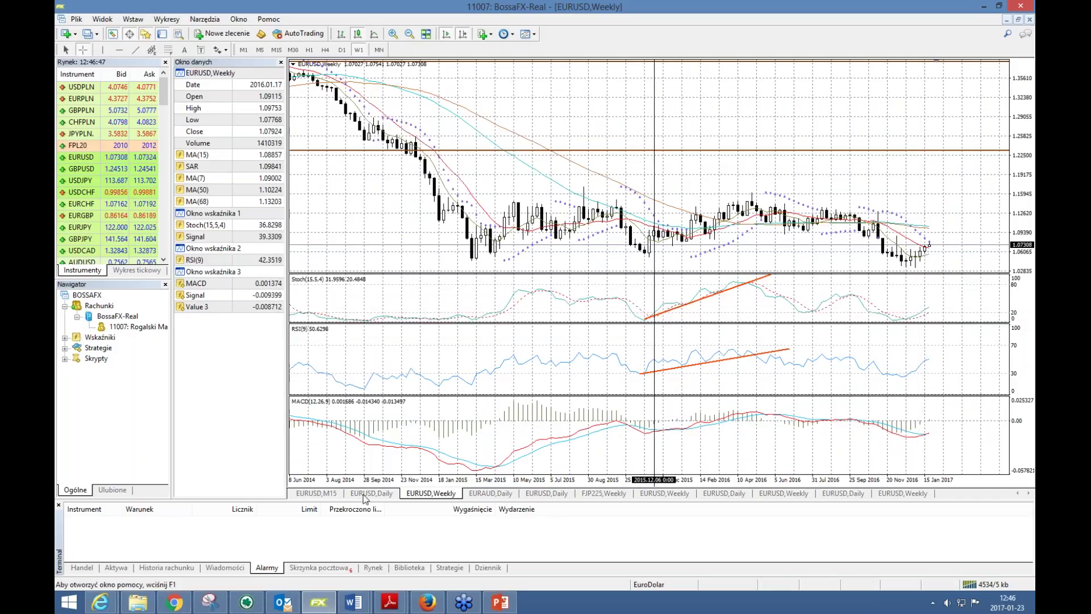
On the weekly EURUSD chart with marked zones, extend the two brown horizontal lines bounding the small orange zone beyond the latest candle.
click(663, 493)
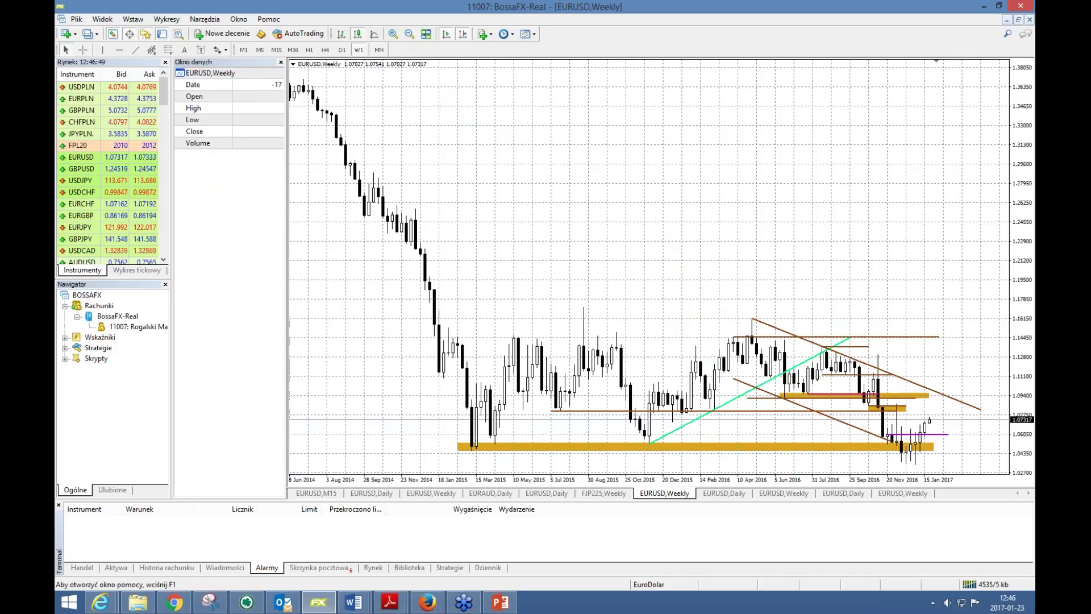
click(391, 34)
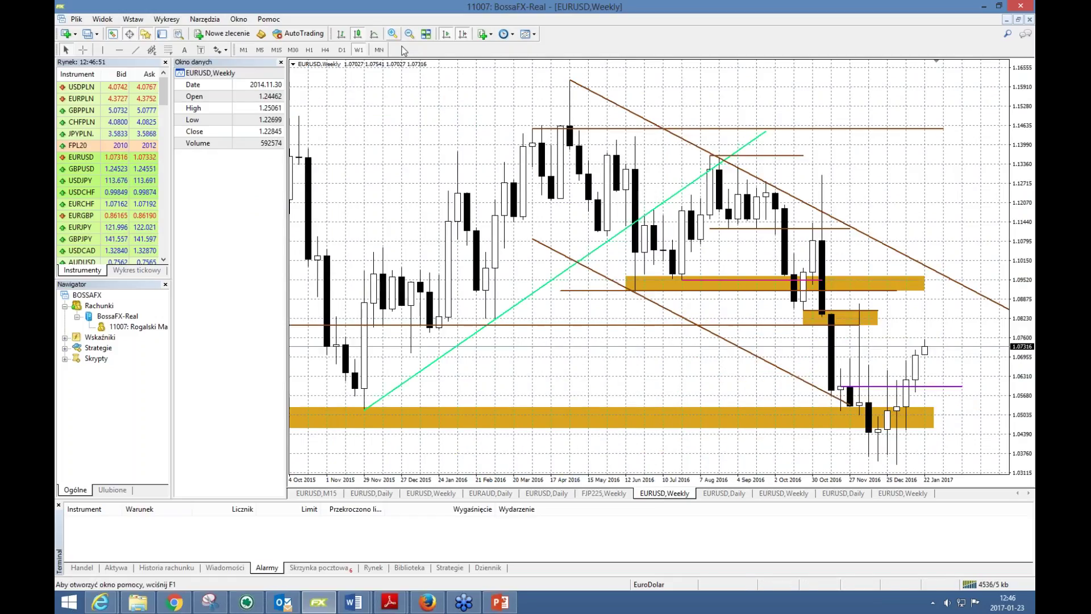
click(413, 35)
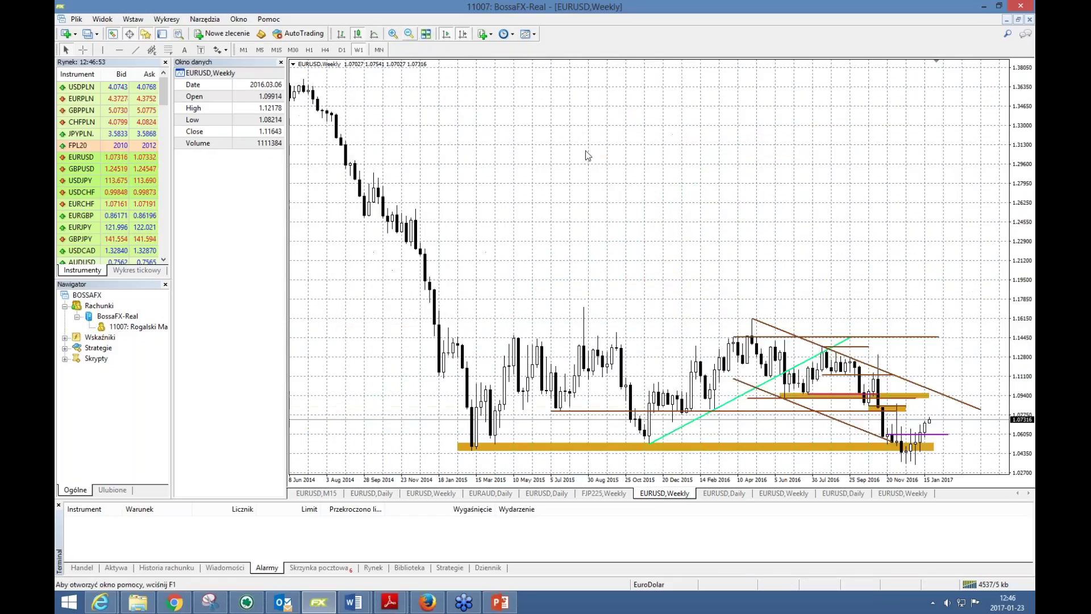
double_click(899, 416)
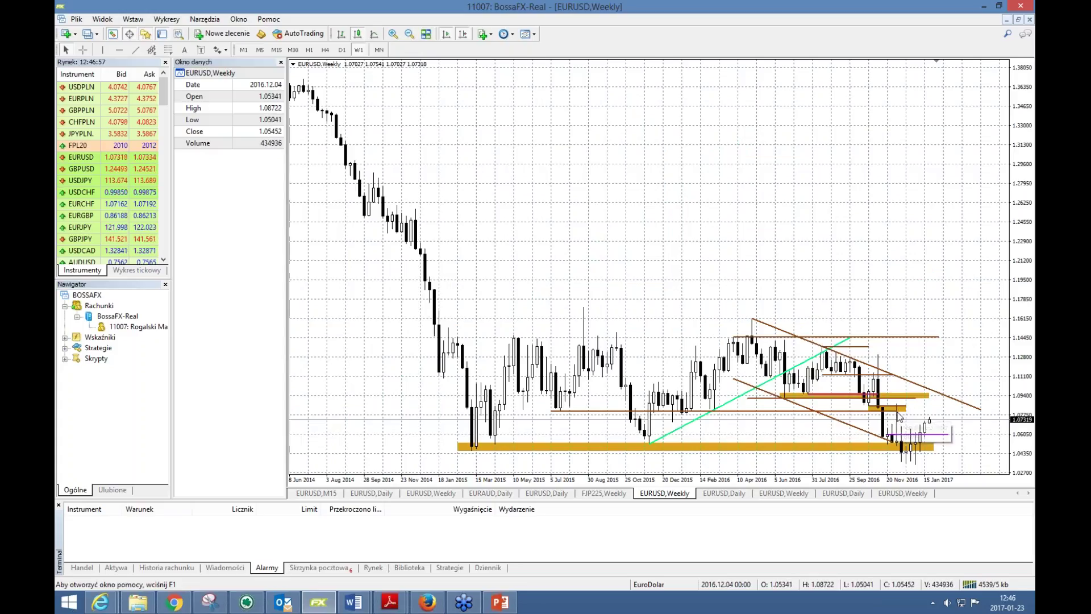
drag(898, 416, 961, 416)
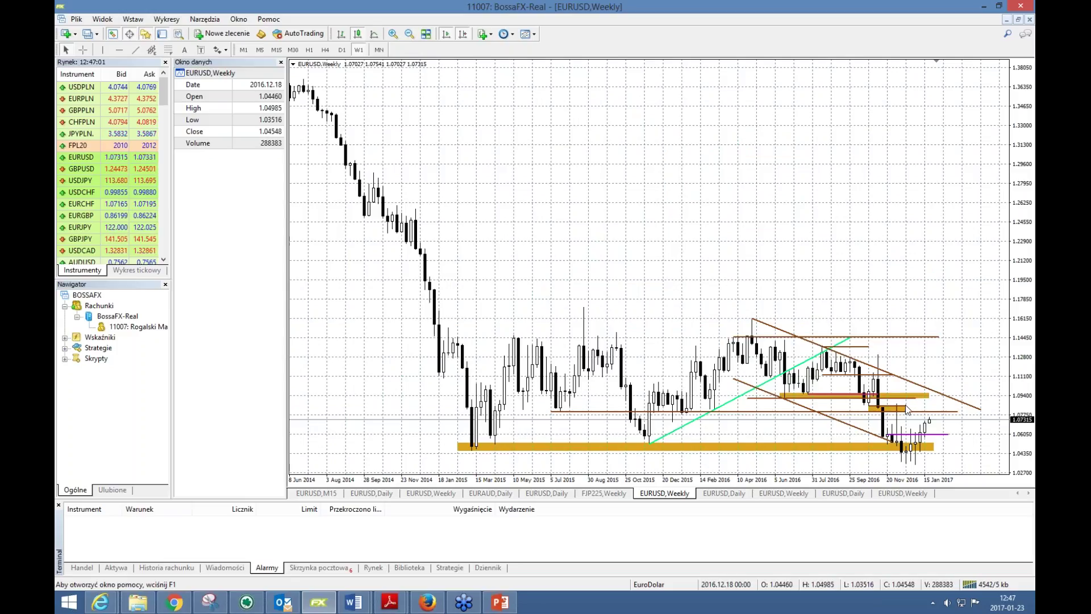
drag(945, 417, 960, 412)
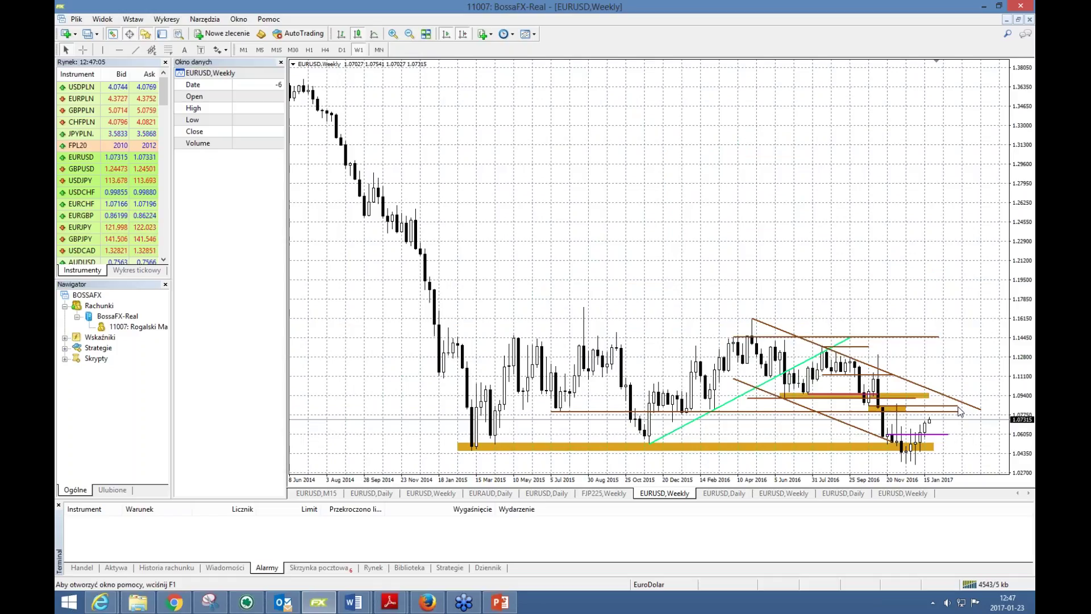
Stretch the small orange resistance rectangle between the two extended brown lines past the latest weekly candle.
click(393, 33)
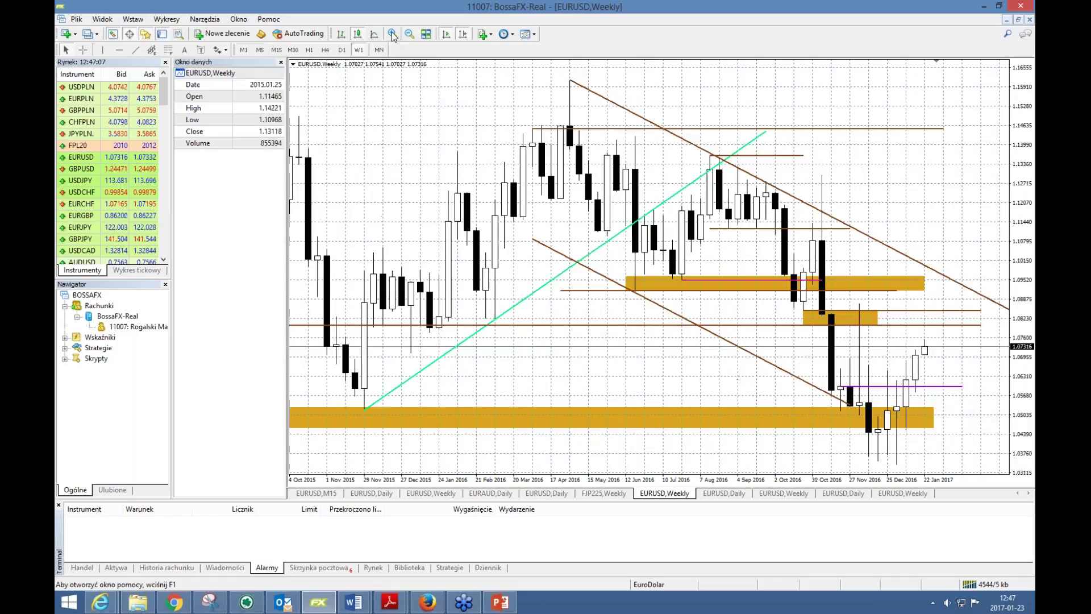
double_click(881, 311)
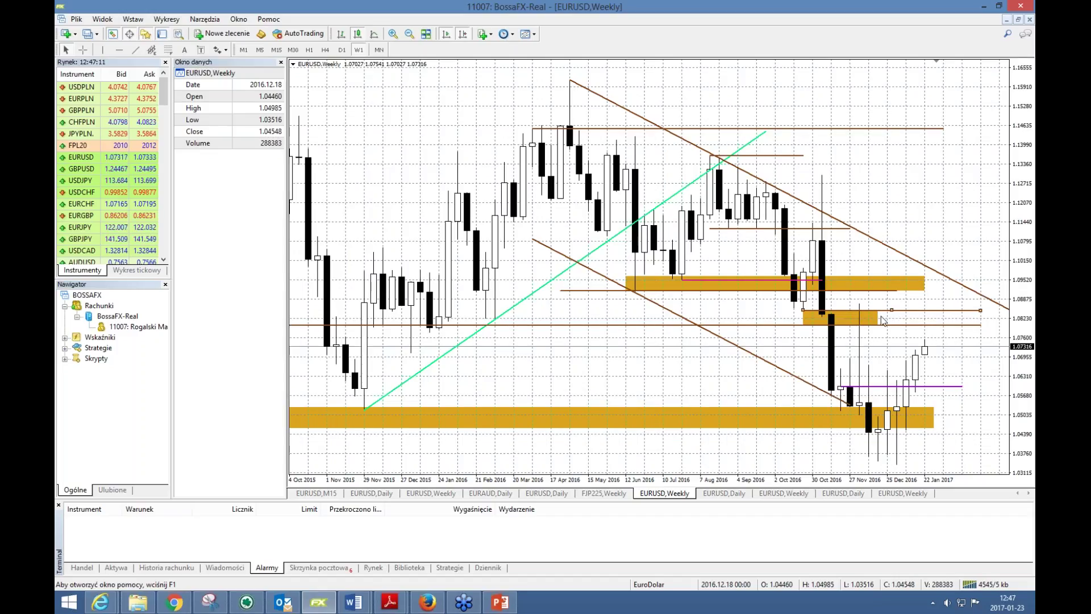
double_click(982, 316)
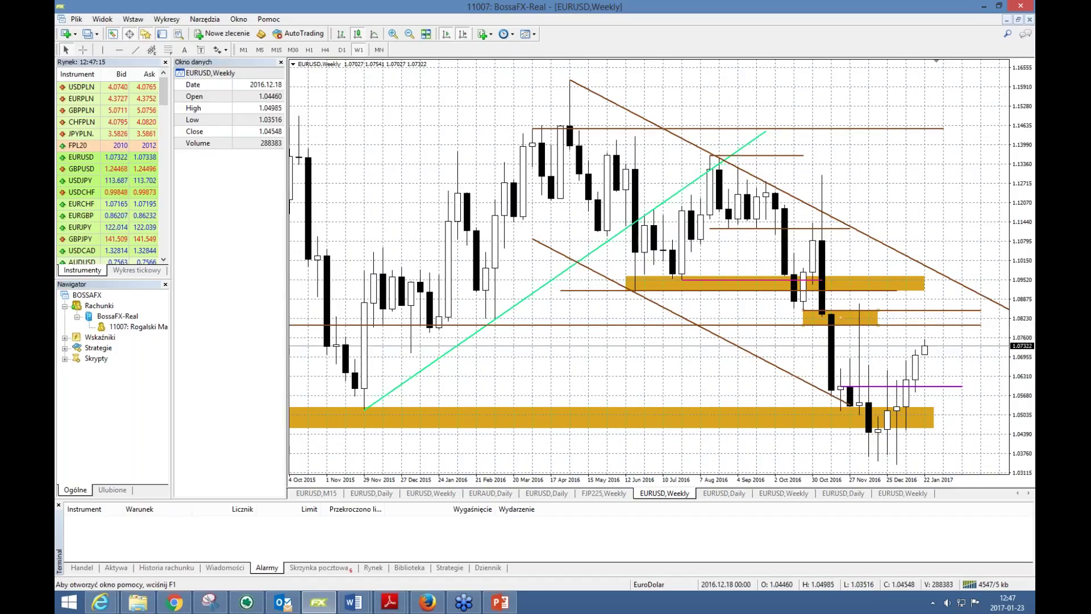
drag(879, 324, 977, 328)
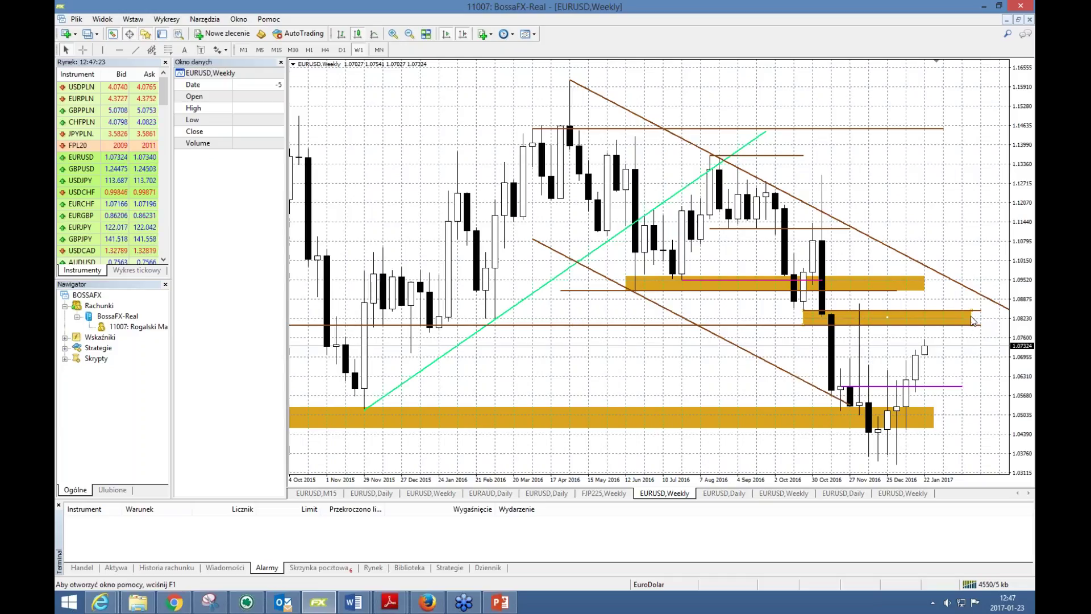
click(972, 320)
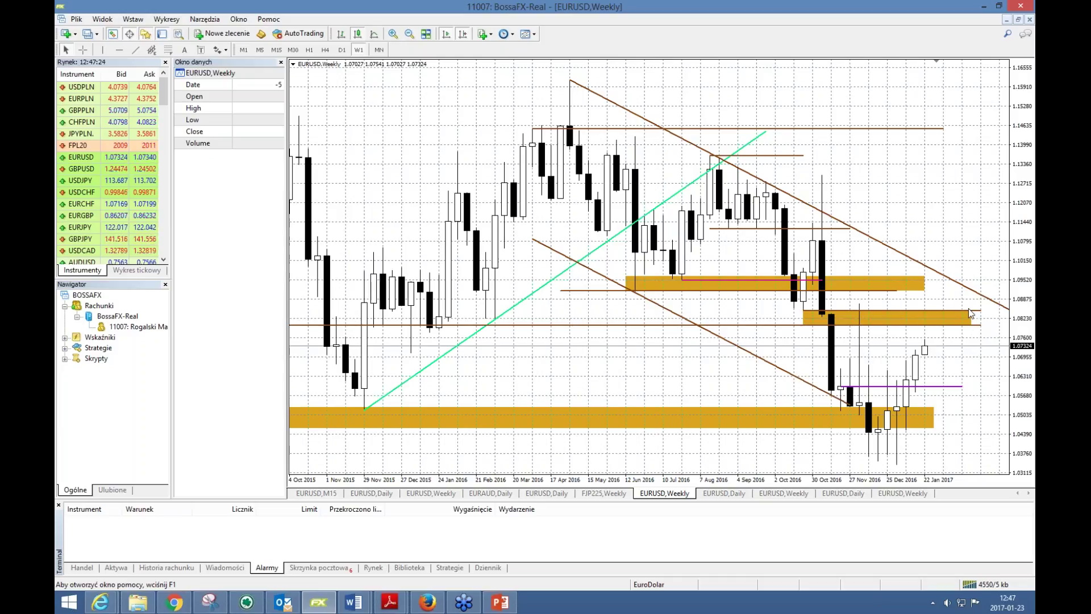
Examine the widened resistance zone against the 2015 price lows and the most recent weekly candles.
click(409, 34)
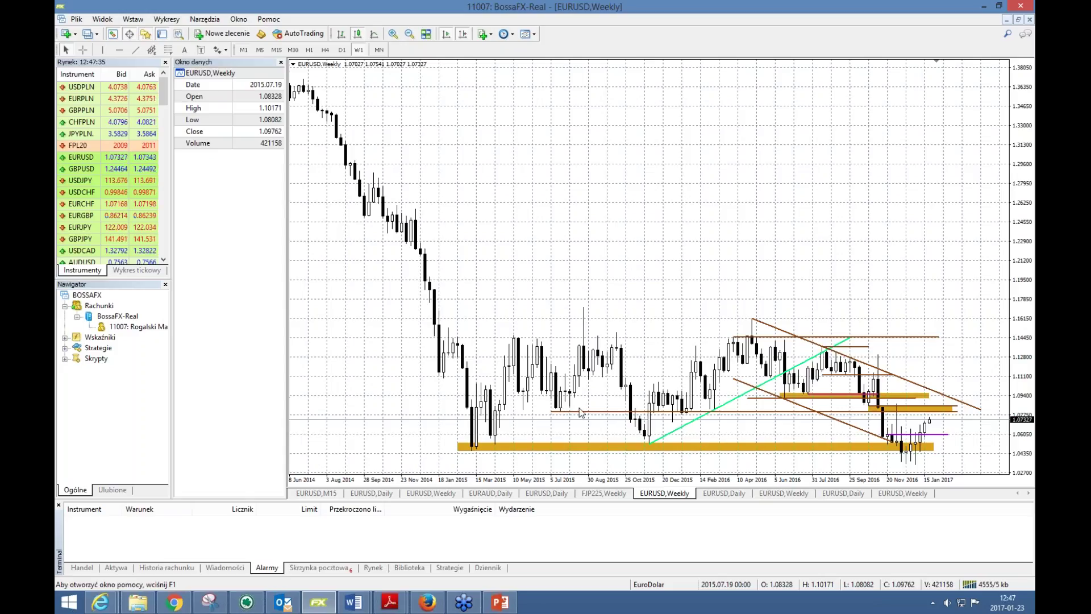
mouse_move(660, 409)
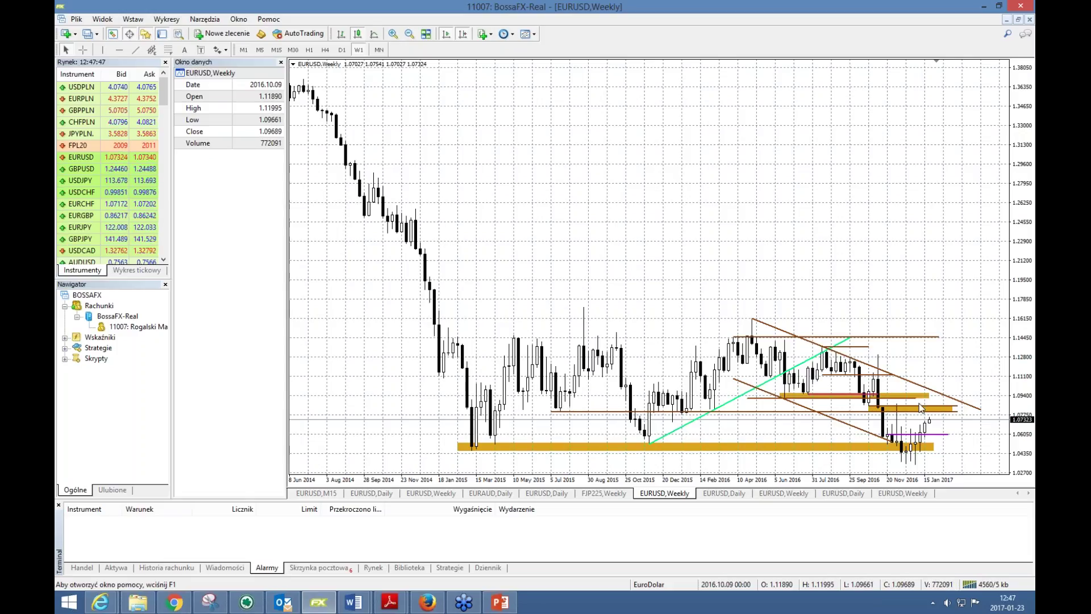
click(395, 34)
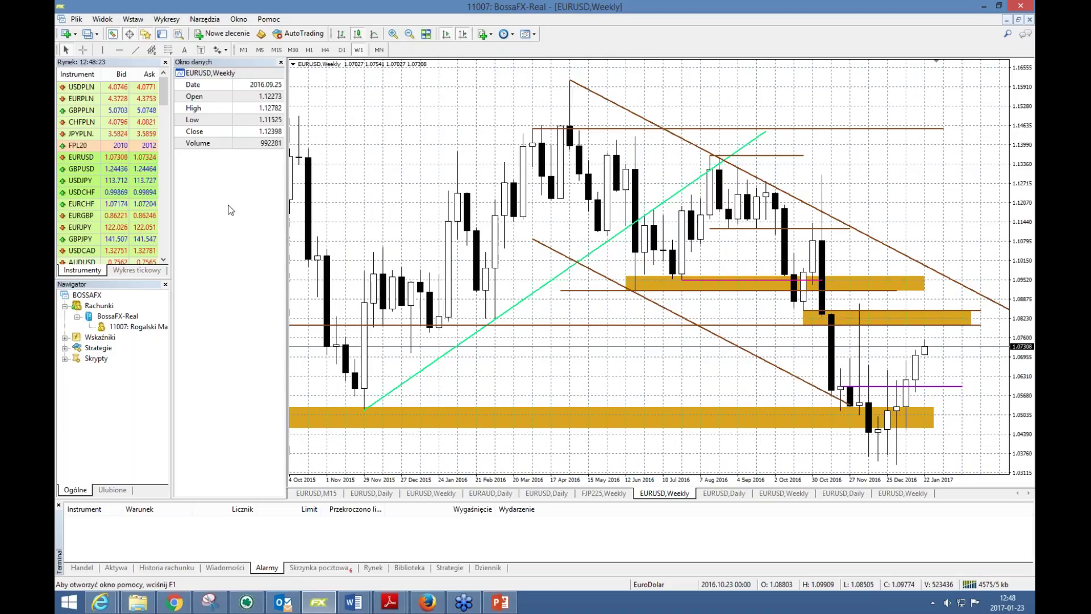
On the daily EURUSD chart with oscillators, examine the latest MACD, Stochastic and RSI readings.
click(84, 51)
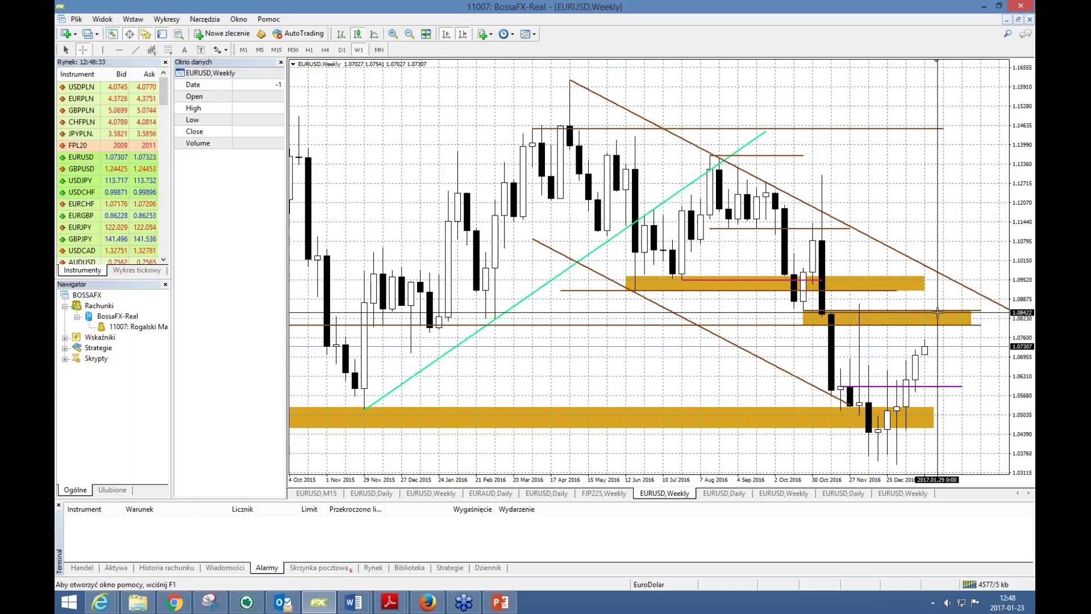
click(724, 494)
click(844, 493)
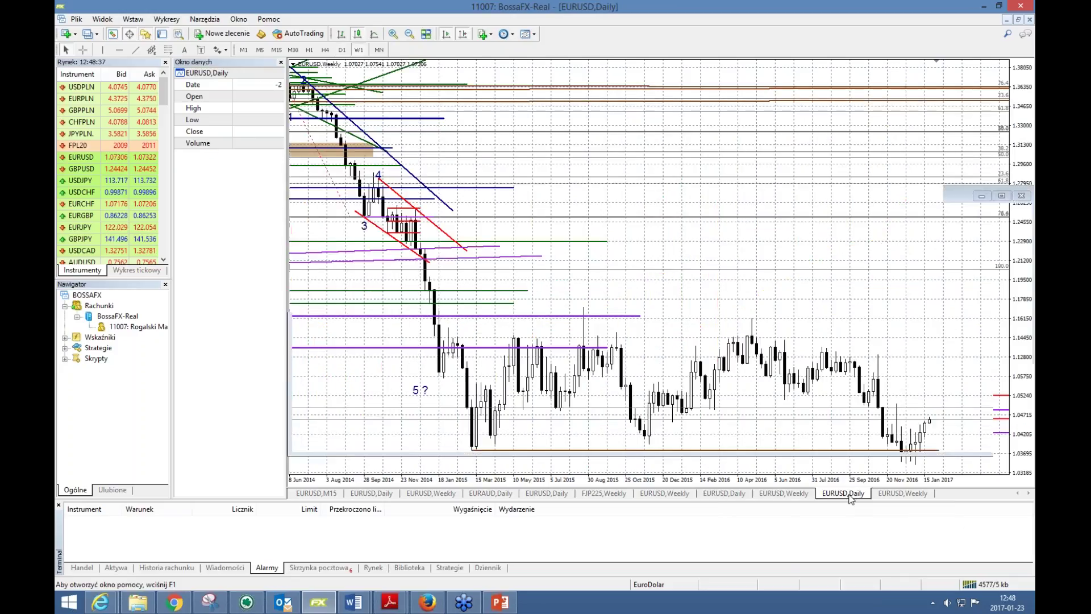
click(556, 494)
click(372, 494)
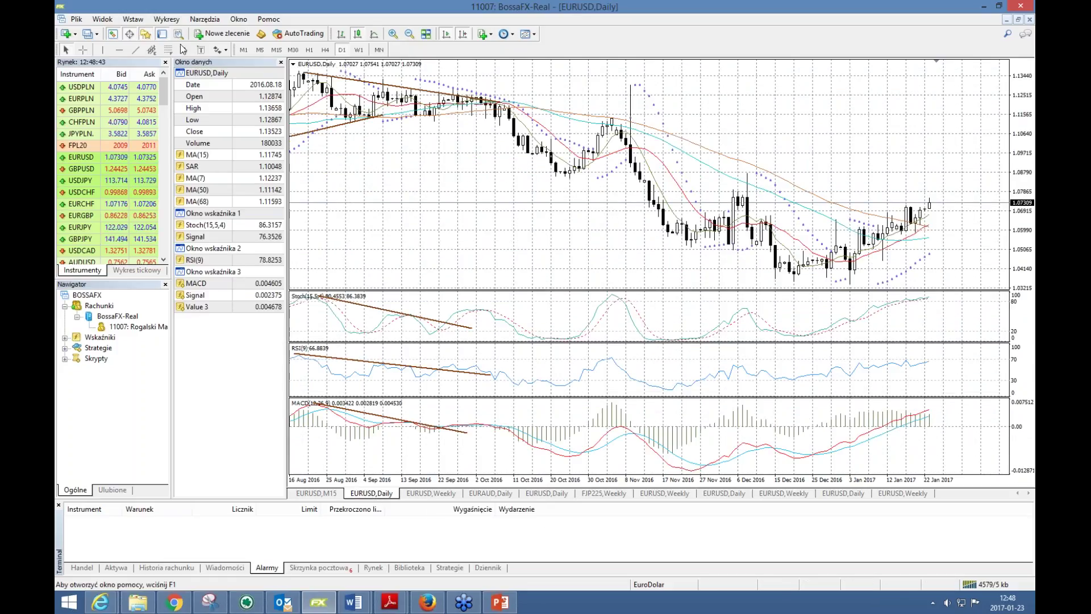
click(82, 49)
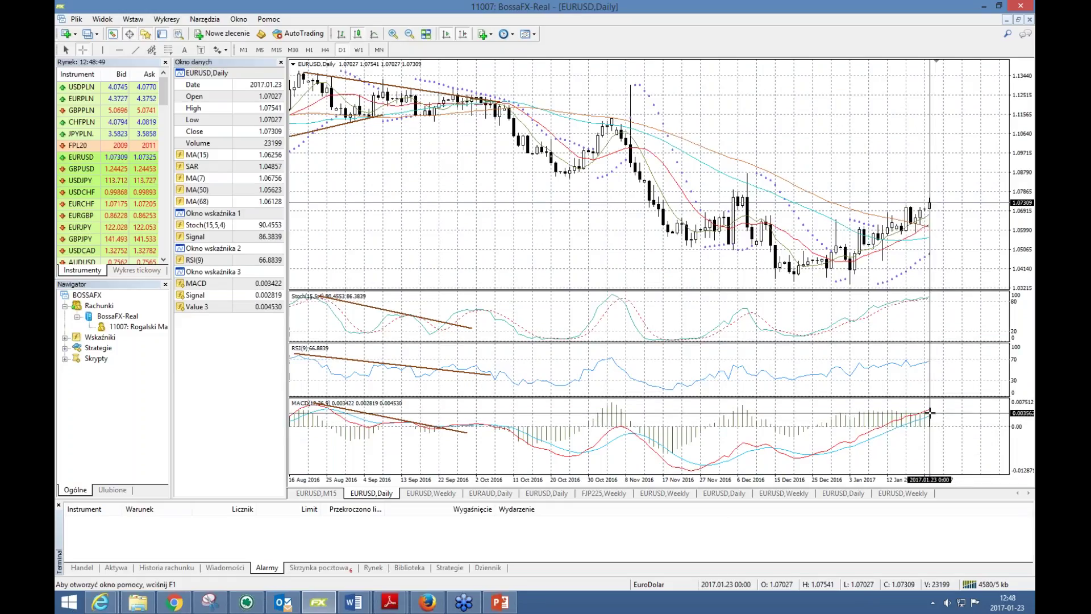
mouse_move(930, 412)
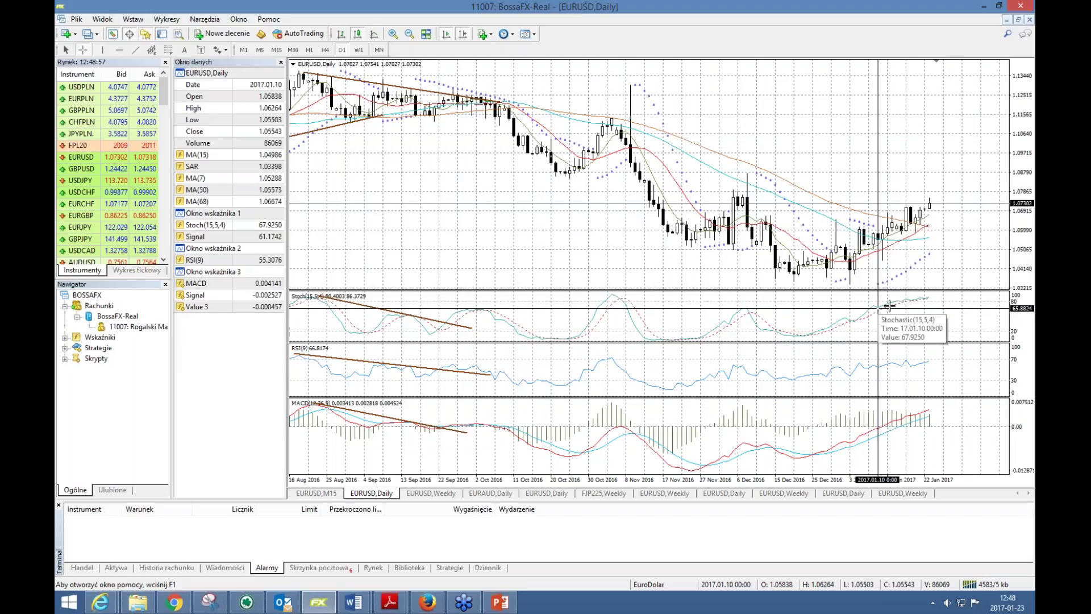
mouse_move(922, 300)
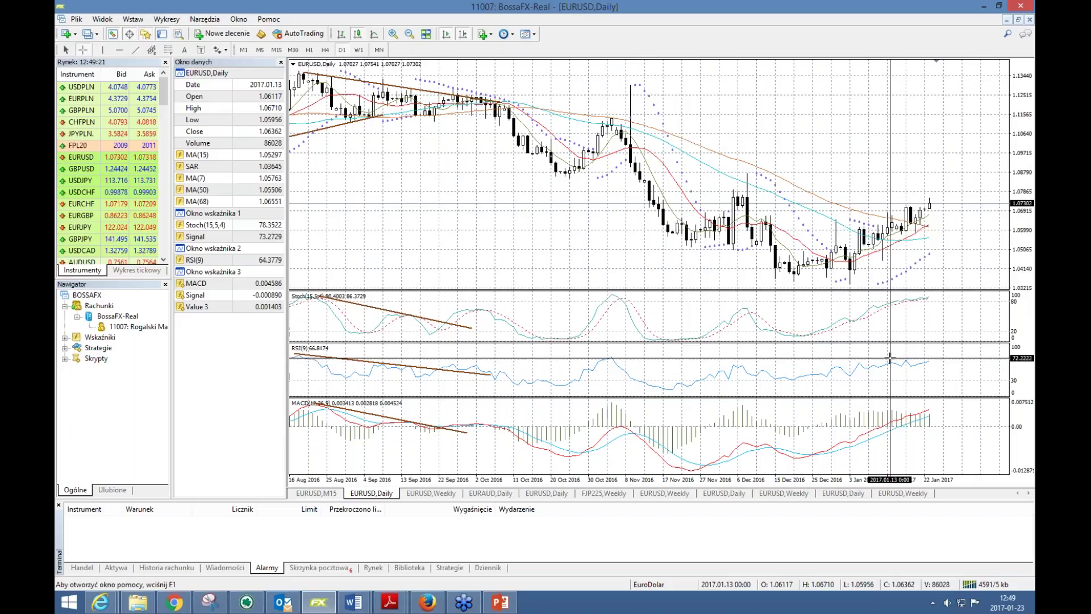
Glance at the daily EURUSD chart with drawn levels and load the BOSSA PLN chart profile.
click(785, 493)
click(840, 494)
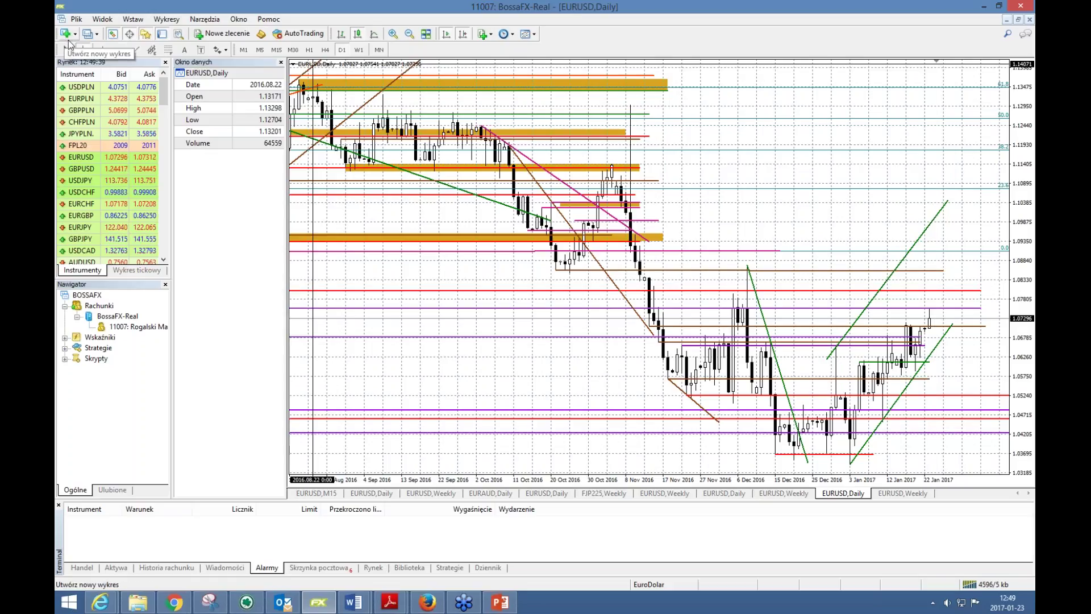
click(77, 19)
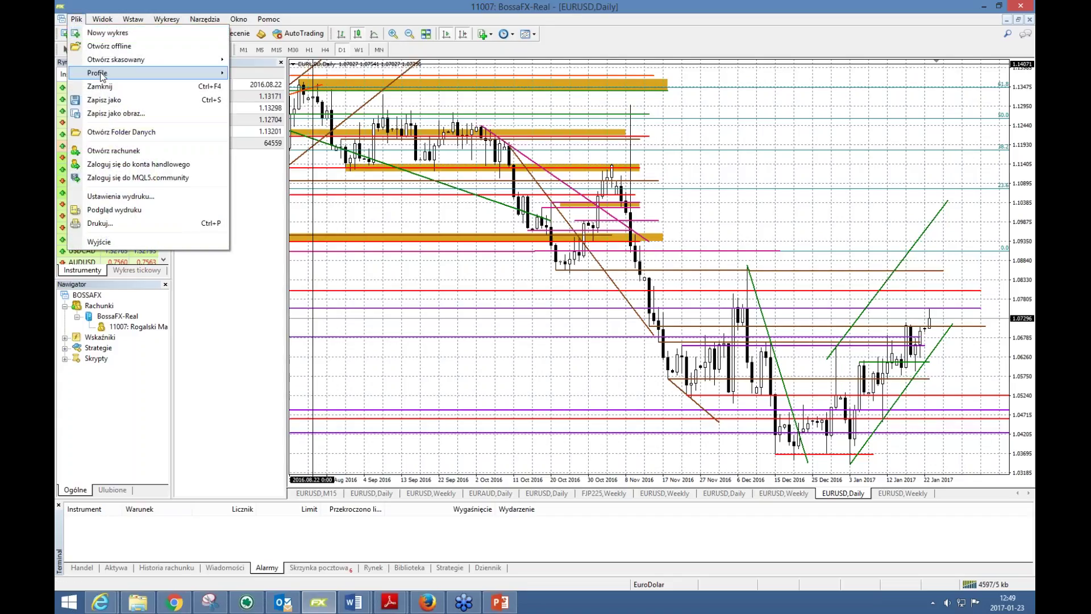
mouse_move(103, 77)
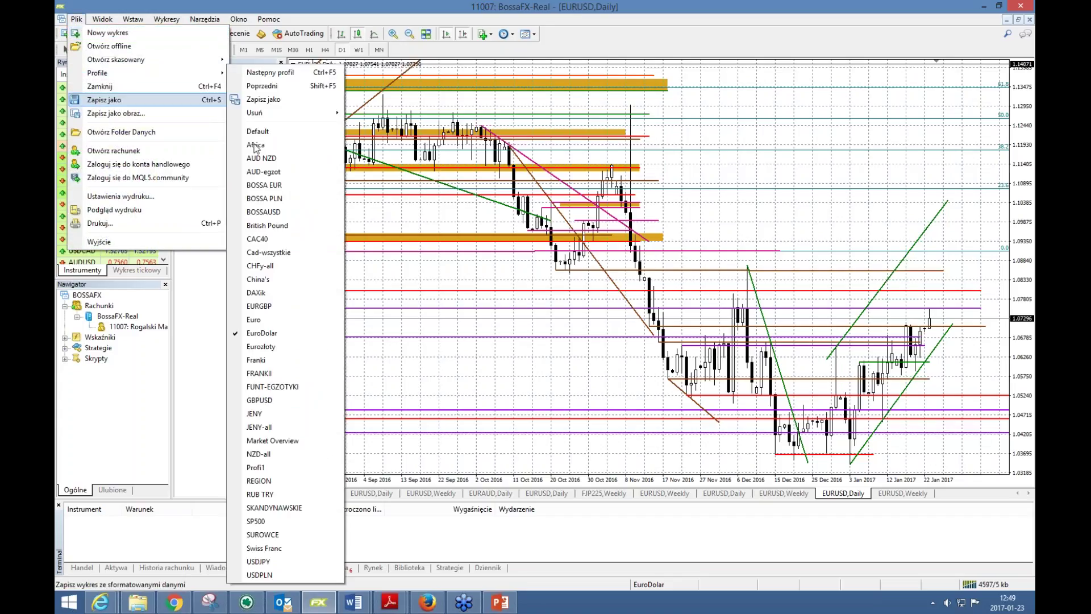
click(272, 202)
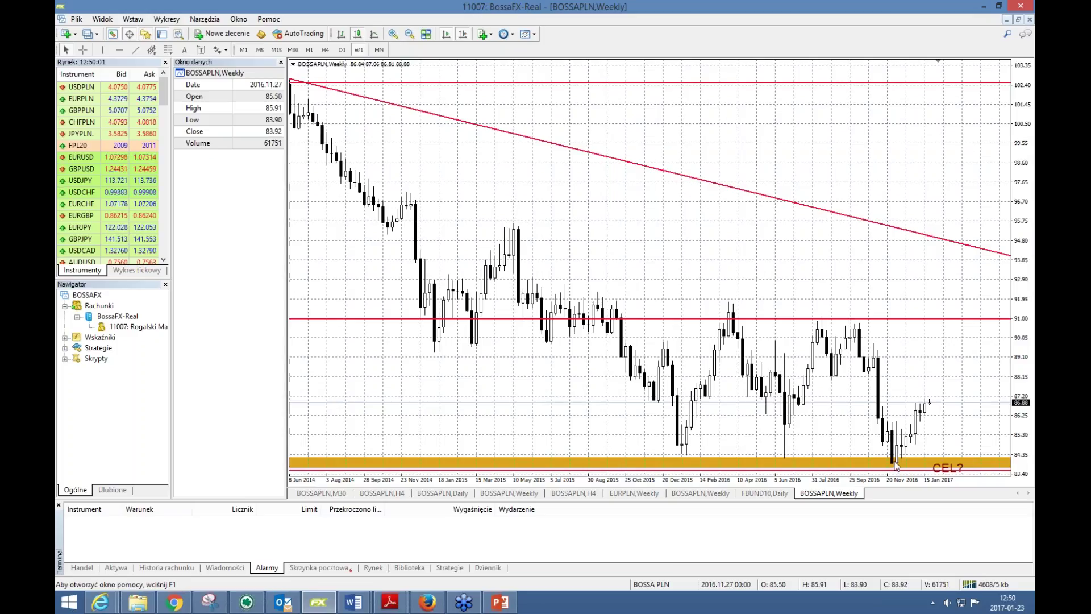
Compare the orange support zone on the weekly BOSSAPLN chart with the 2009 low and recent lows.
click(408, 34)
click(409, 35)
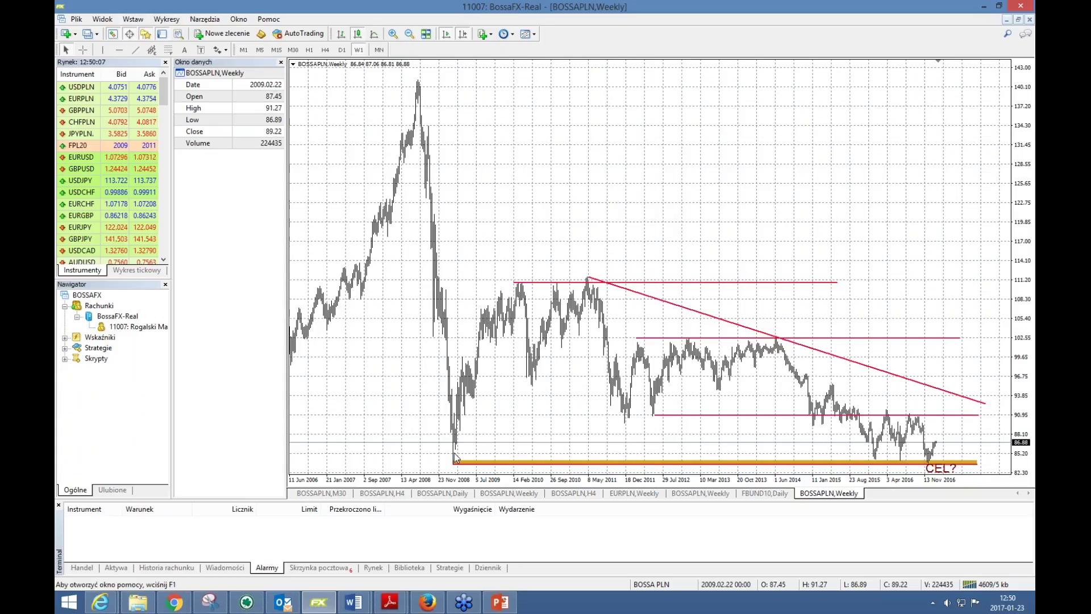
click(393, 34)
click(392, 34)
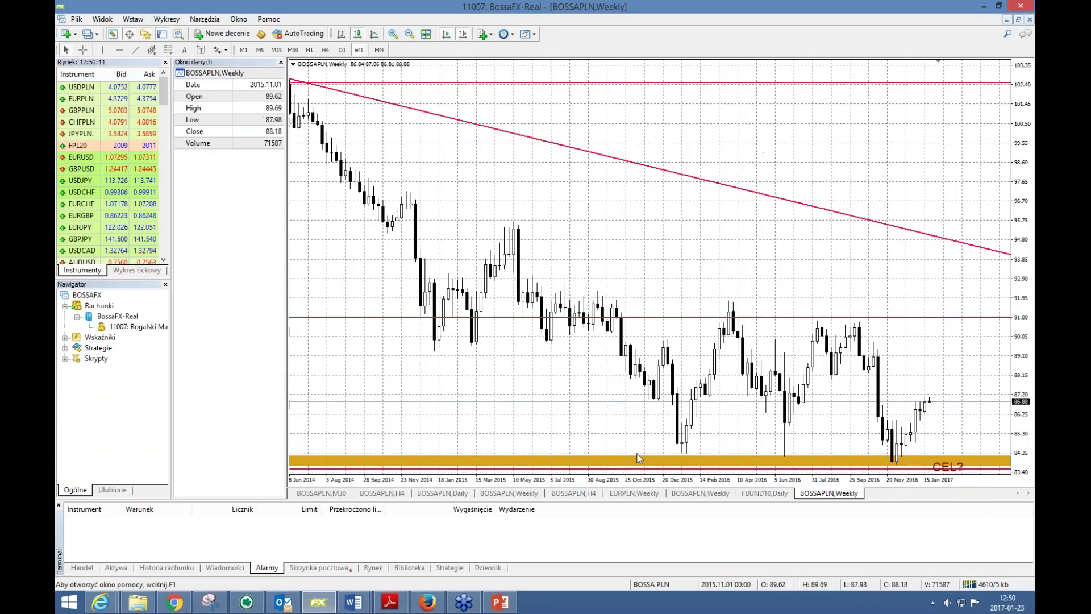
On the weekly BOSSAPLN chart with Traders Dynamic Index, examine the latest candles against the small orange zone and the December 2015 lows.
click(684, 496)
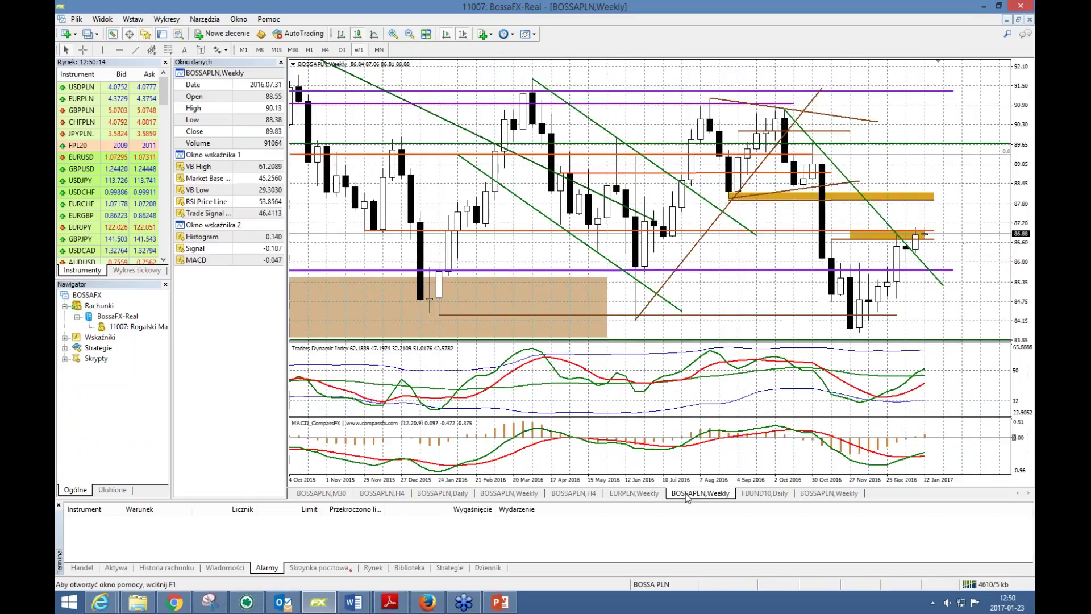
click(410, 35)
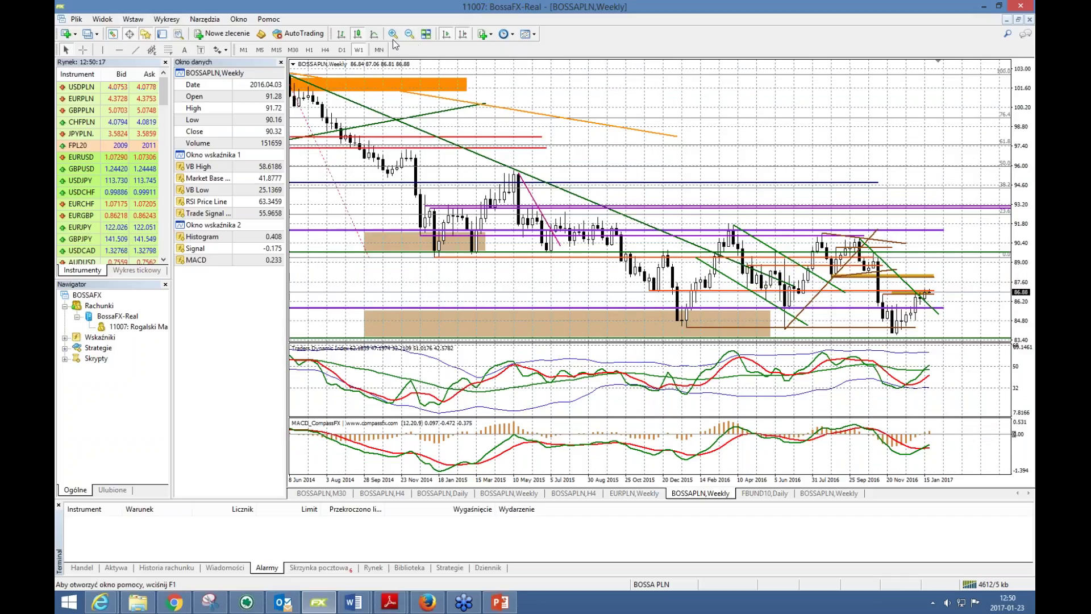
click(392, 34)
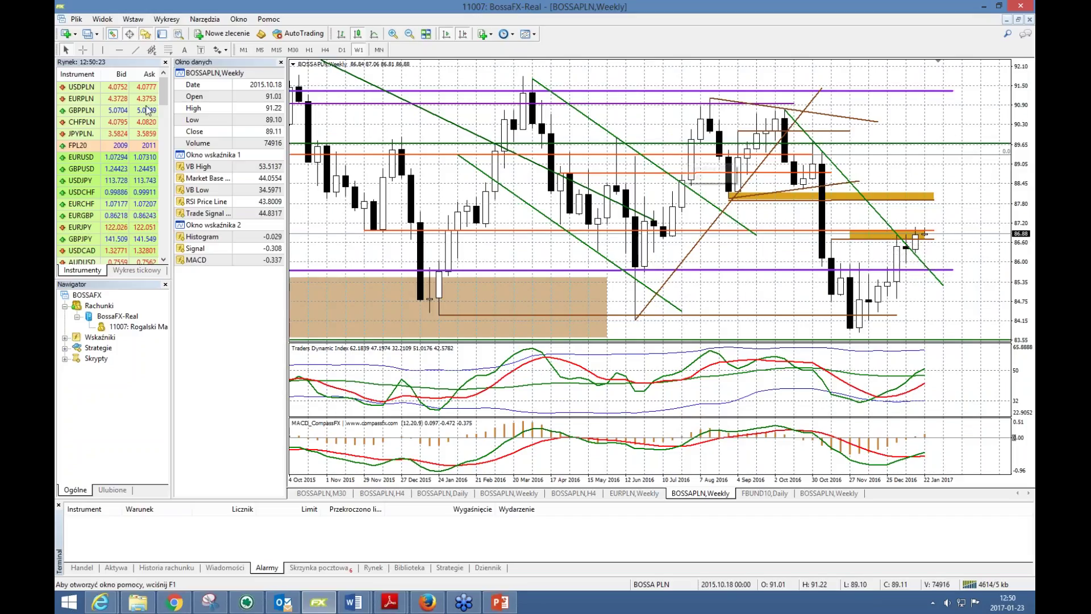
click(83, 49)
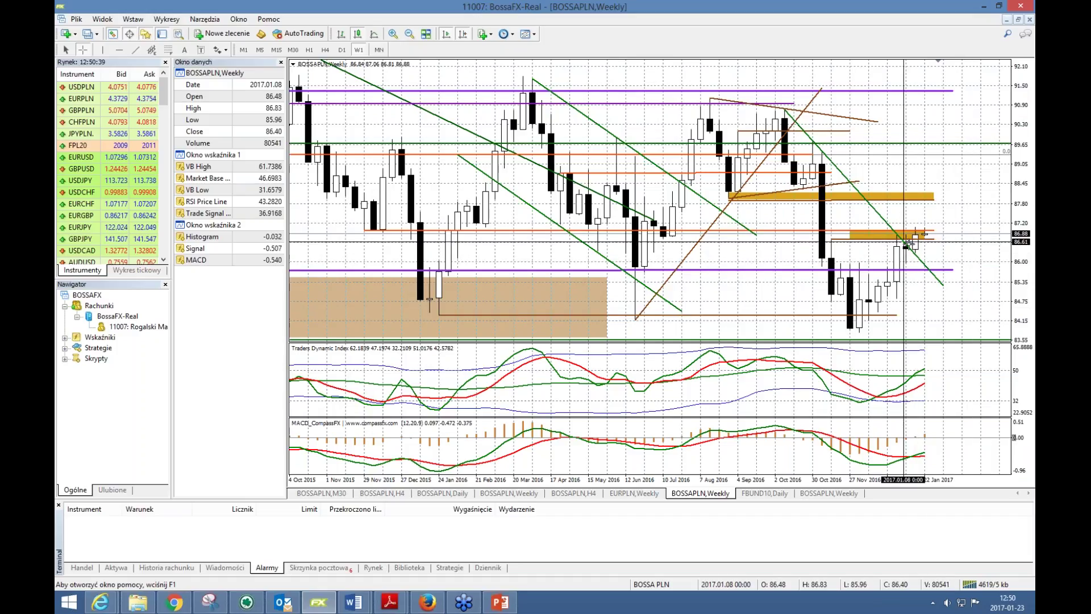
mouse_move(924, 233)
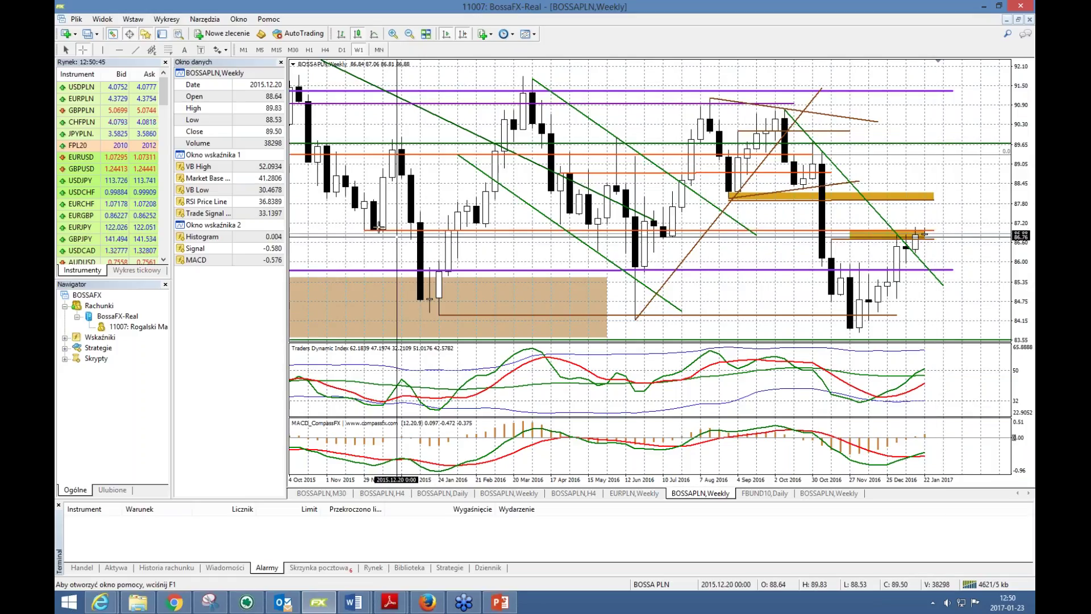
mouse_move(376, 230)
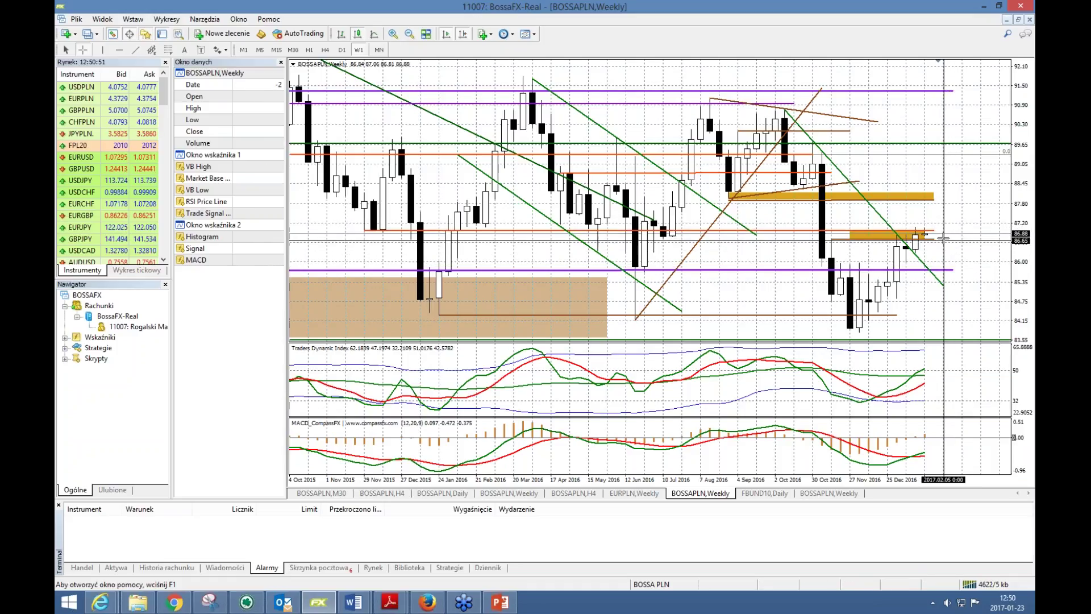
Review the longer weekly BOSSAPLN history and the recent upper band values of the Traders Dynamic Index.
click(409, 35)
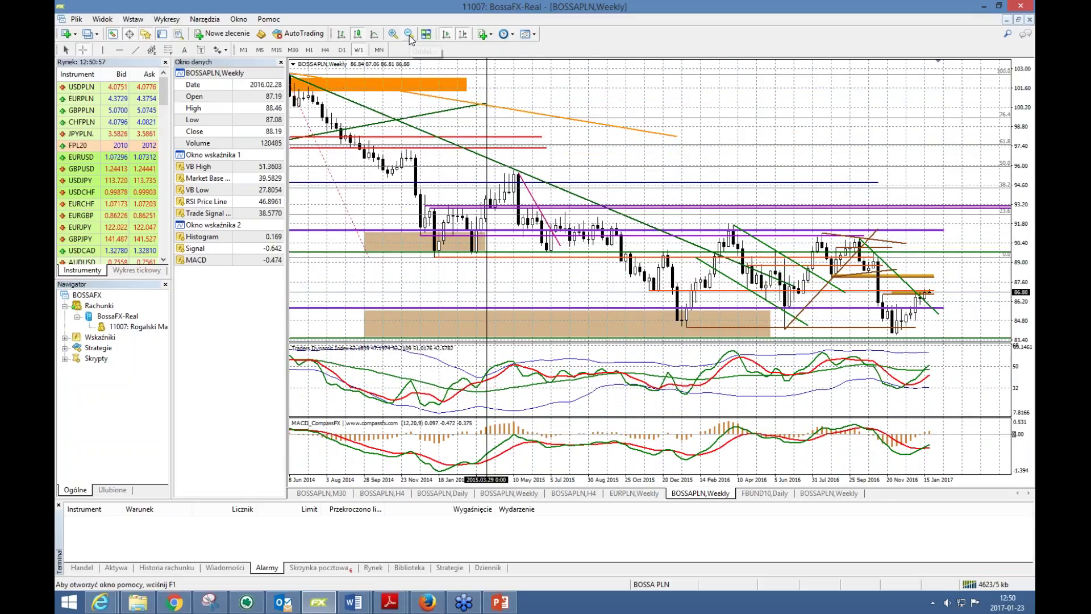
click(392, 33)
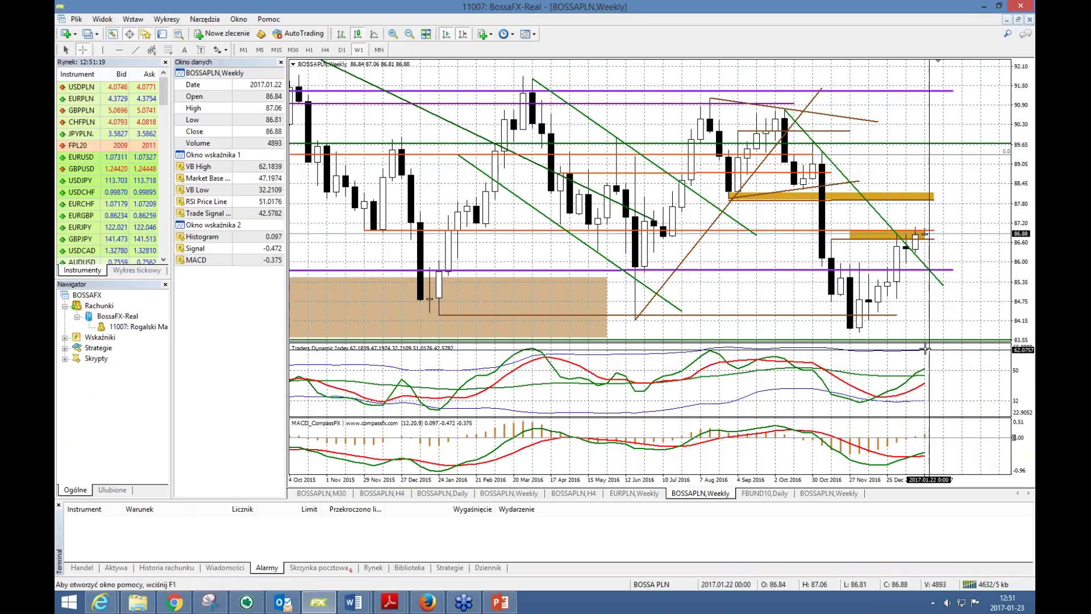
mouse_move(927, 351)
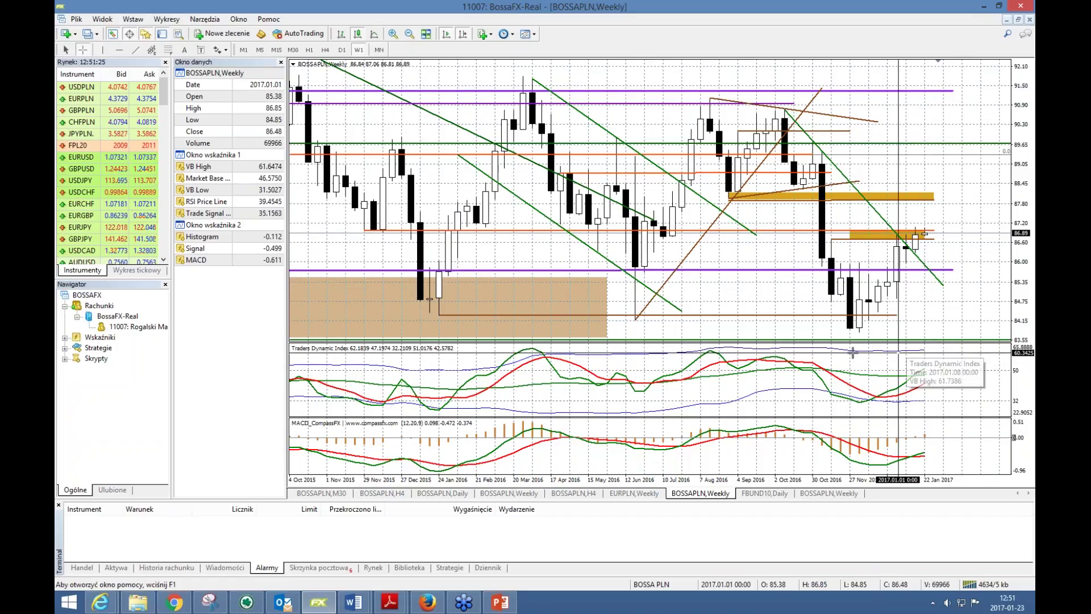
mouse_move(794, 353)
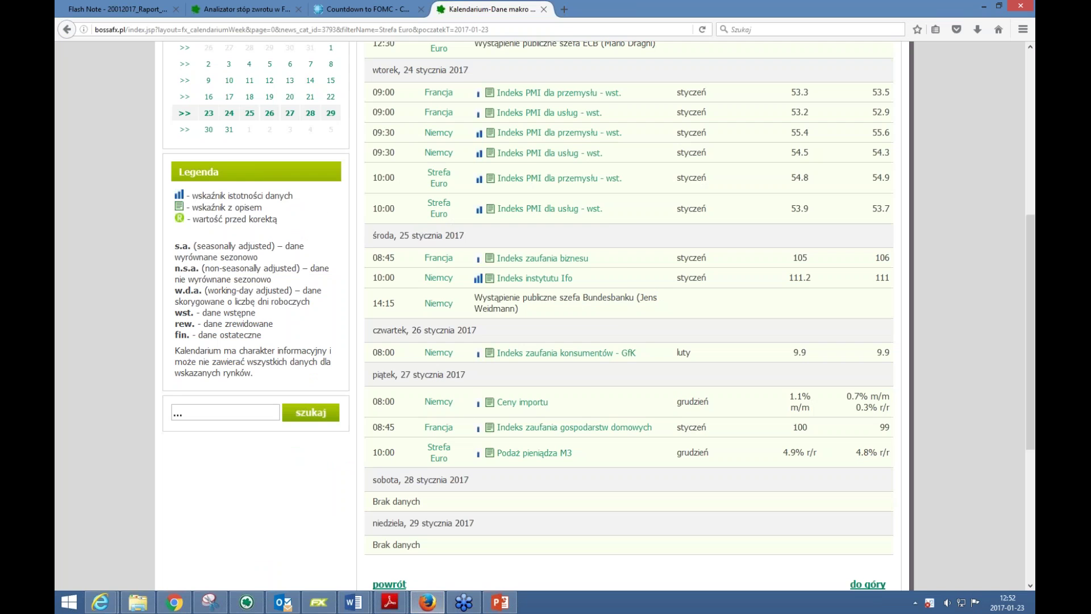
Find the "Złoty i waluty regionu CEE" section on page 2 of the weekly PDF report.
click(245, 9)
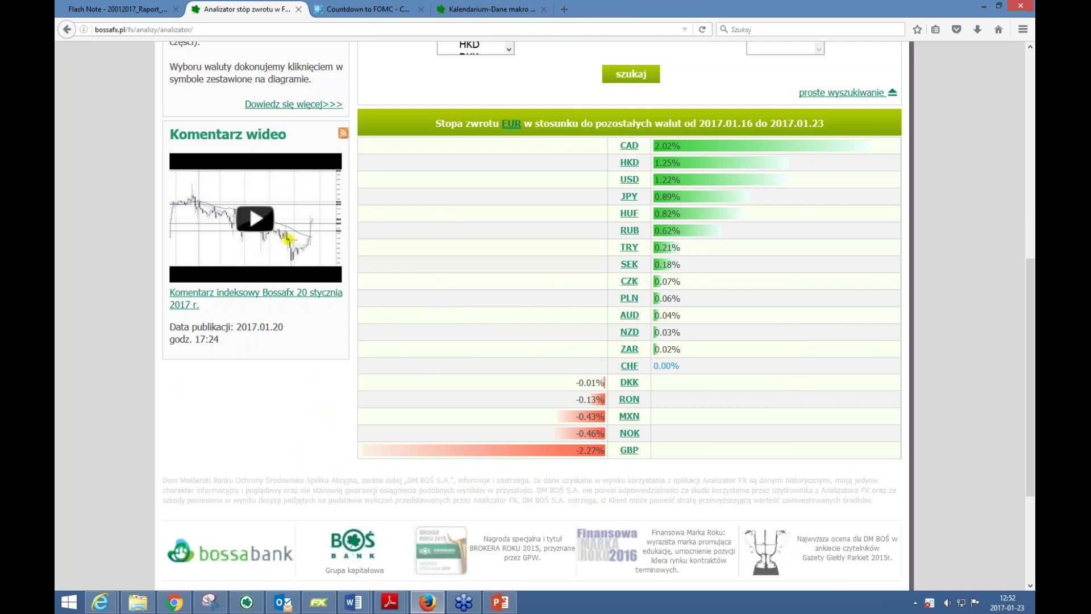
click(117, 9)
scroll(553, 314, up, 15)
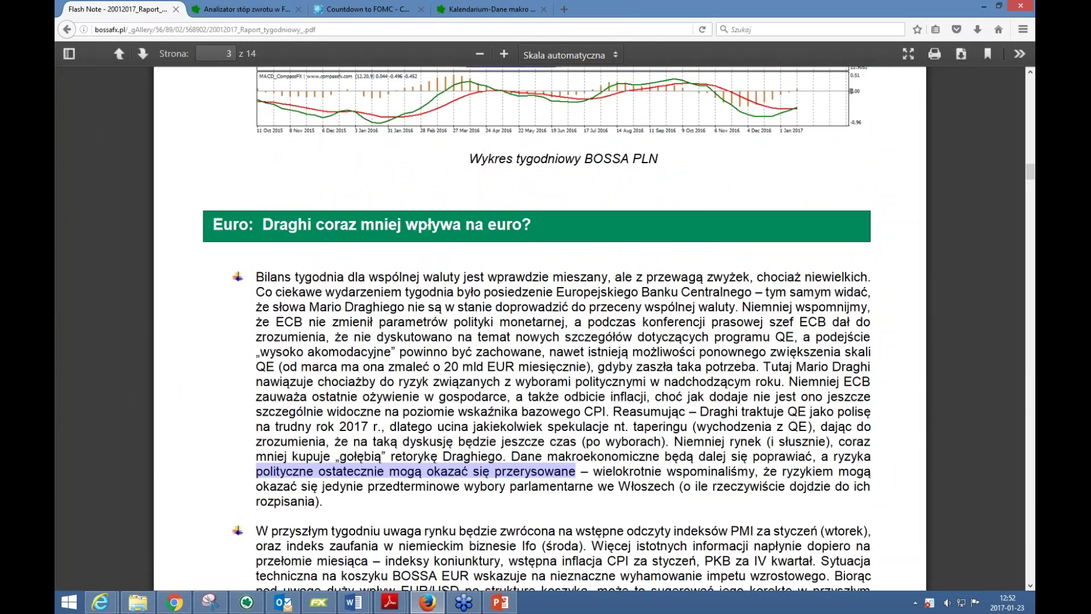
scroll(551, 310, up, 6)
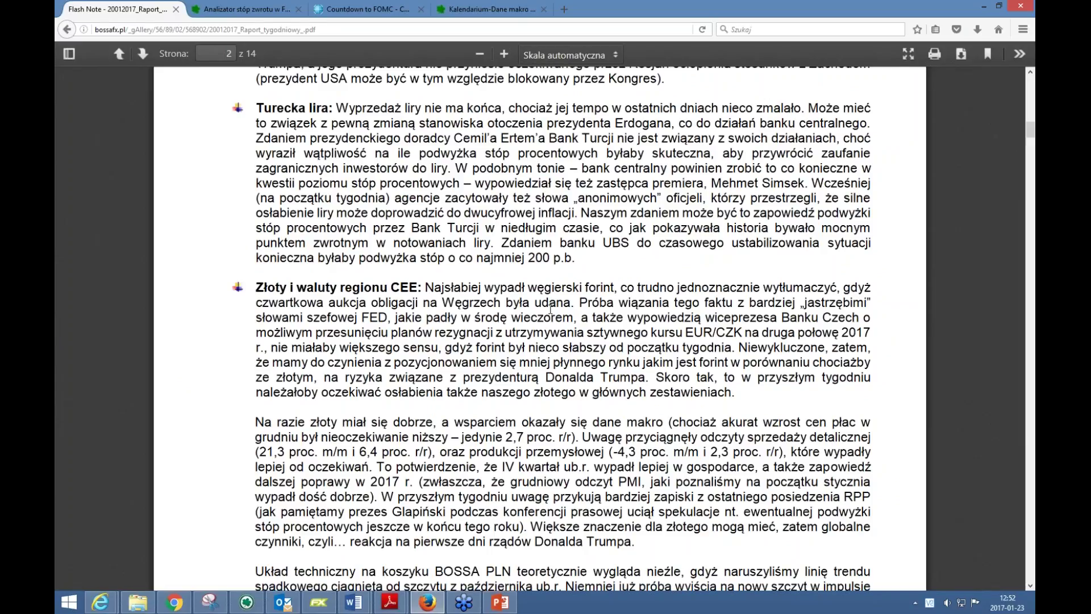
scroll(550, 310, down, 3)
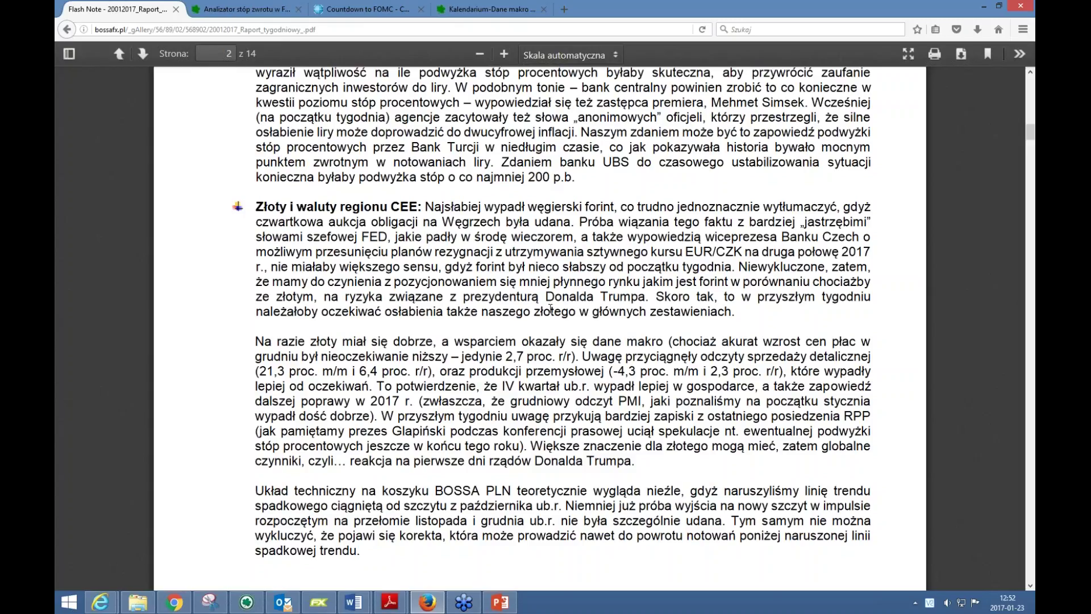
Highlight the retail sales figures "21,3 proc. m/m i 6,4 proc. r/r" and the annual industrial production figure in the złoty section.
drag(235, 372, 422, 374)
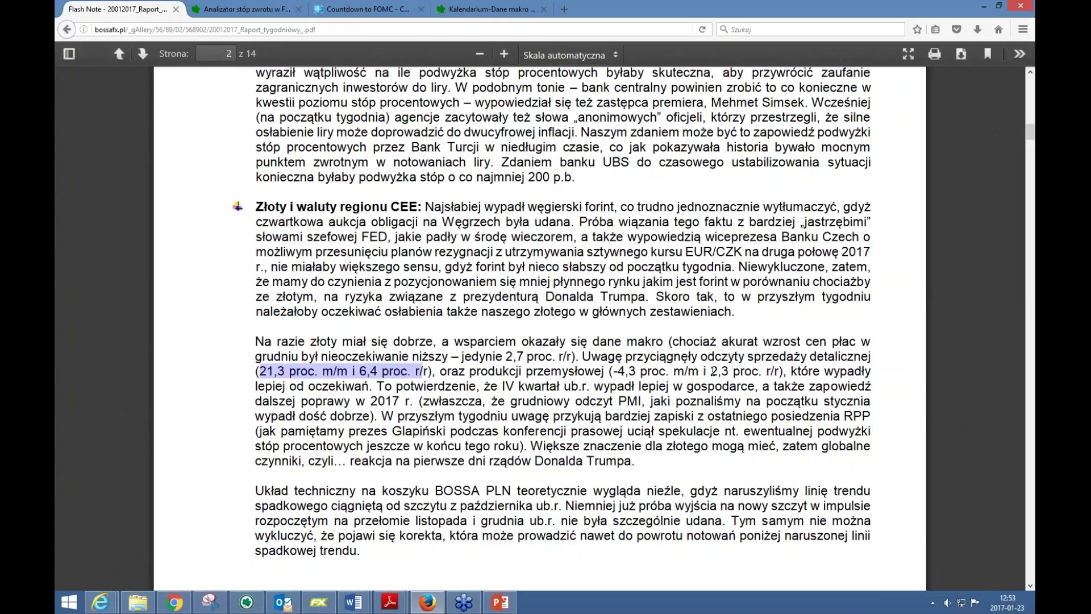
drag(711, 372, 733, 372)
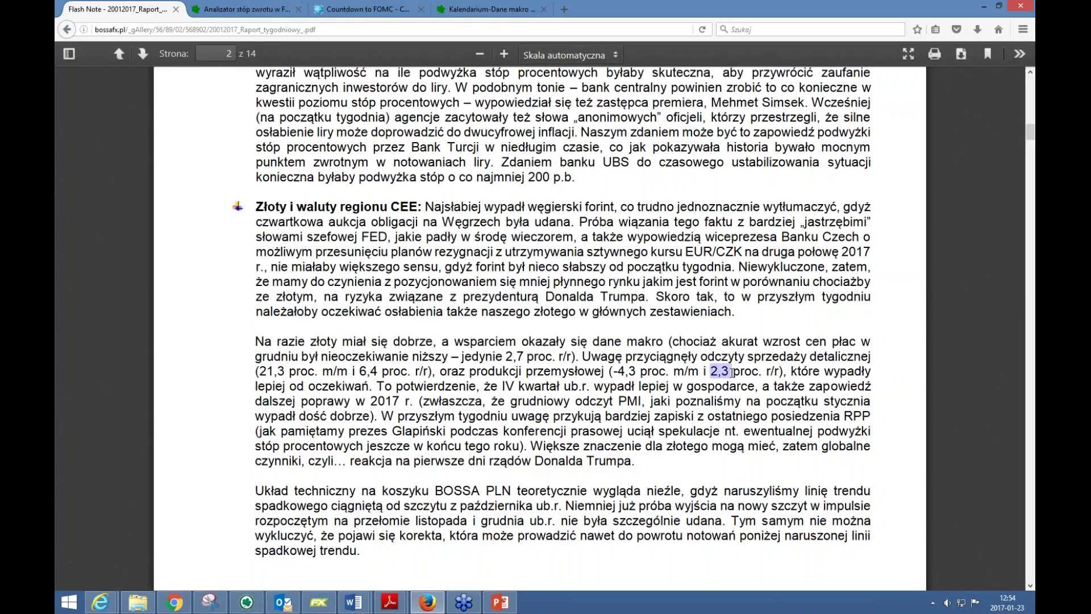
click(687, 374)
double_click(736, 373)
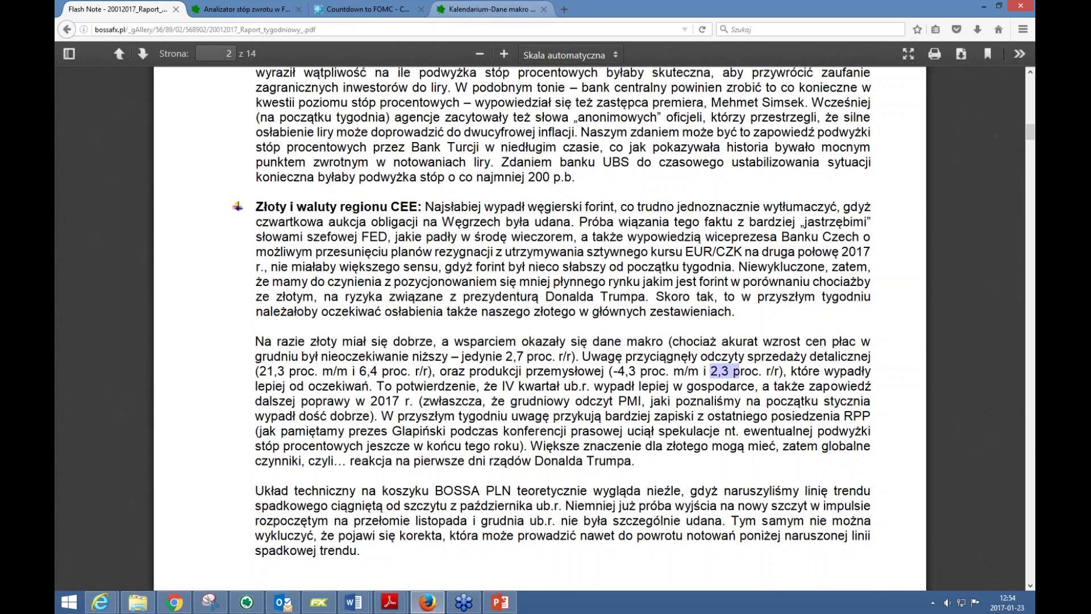
Filter the macro calendar to Poland and highlight the 26 January entry "Protokół z posiedzenia RPP".
click(460, 9)
scroll(575, 284, up, 3)
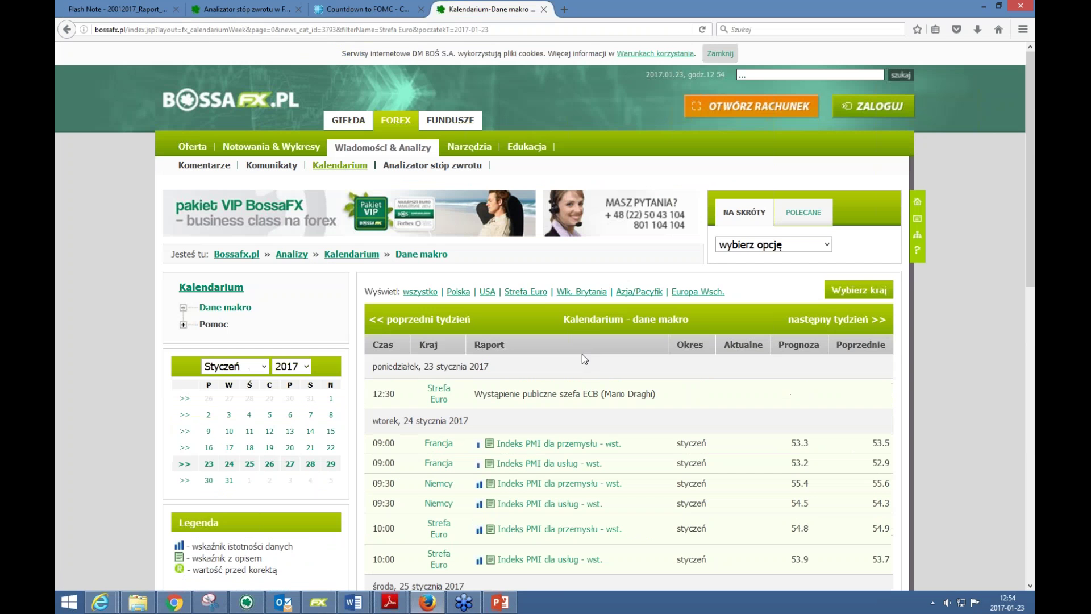
click(458, 291)
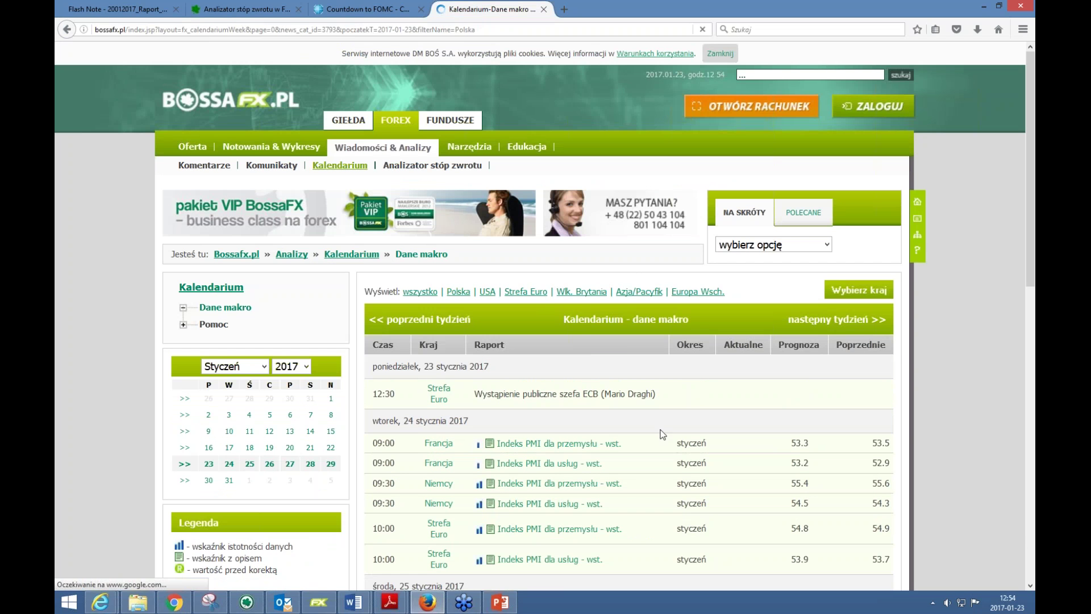
scroll(563, 343, down, 5)
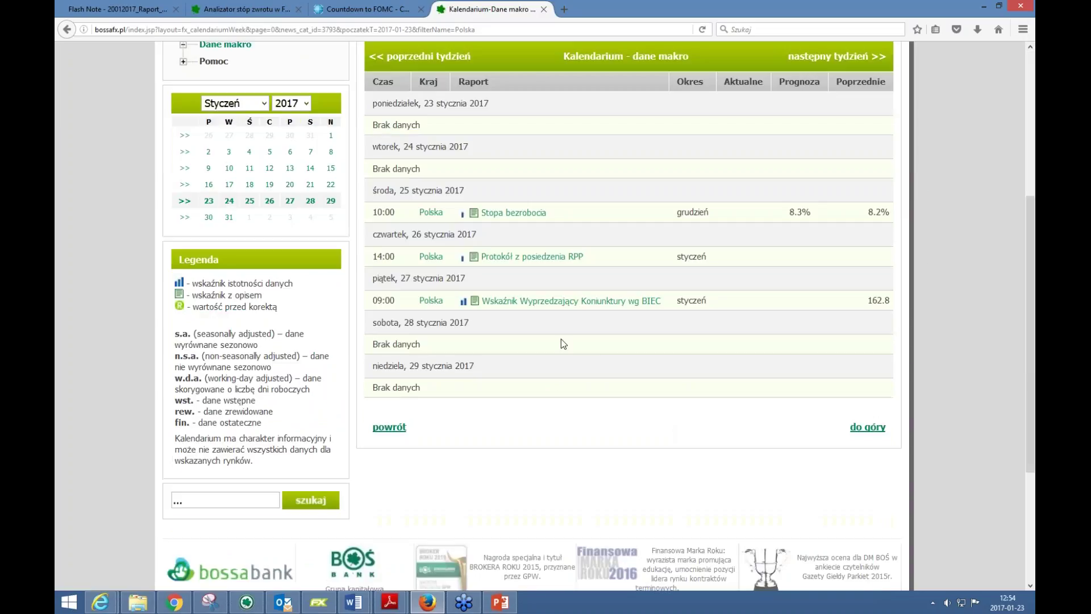
drag(370, 256, 612, 263)
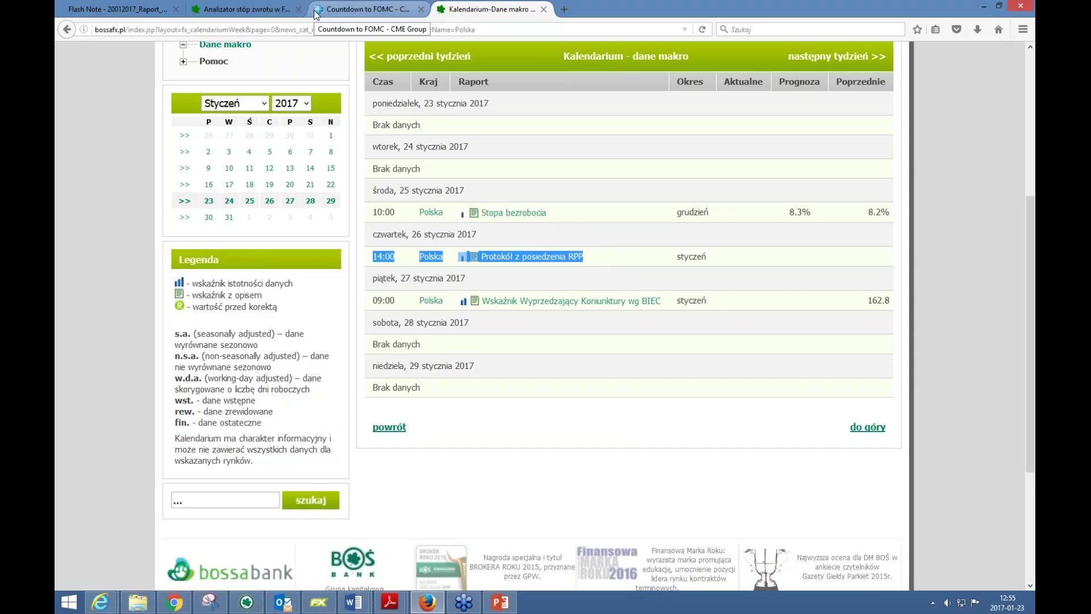
Highlight the report's sentence on global factors and the reaction to Donald Trump's first days mattering more for the złoty.
click(150, 10)
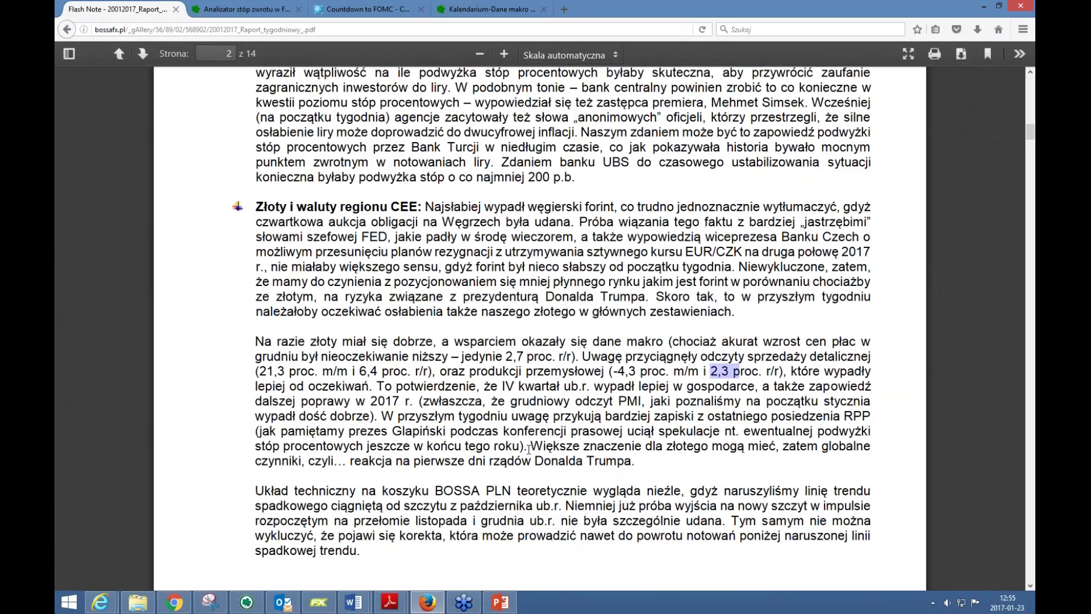
drag(529, 449, 636, 461)
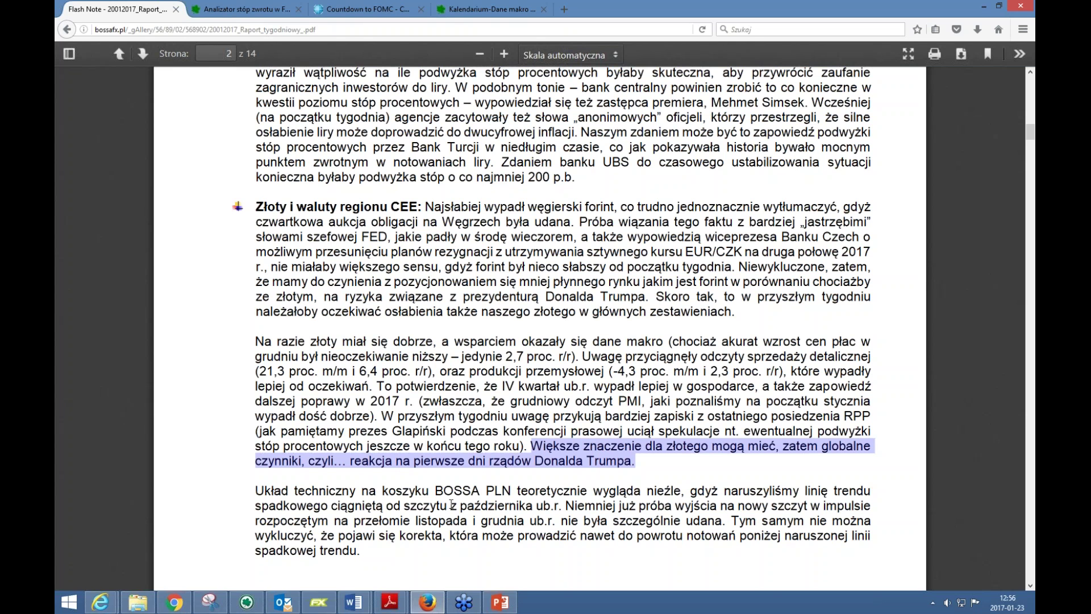
Compare the BOSSAPLN weekly chart in BossaFX with the report's paragraph on the BOSSA PLN technical setup.
click(318, 602)
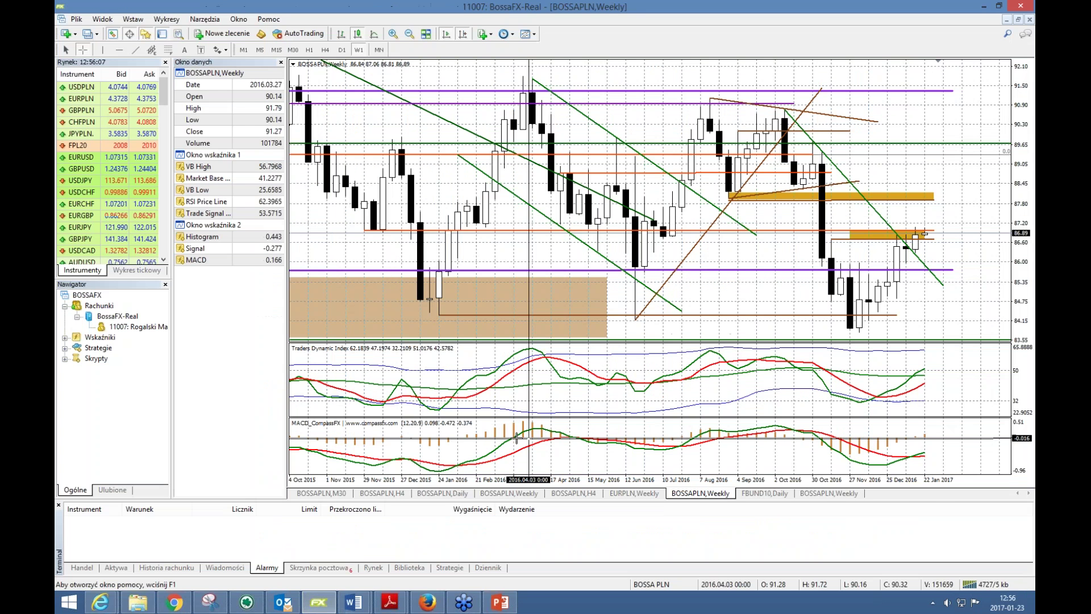
mouse_move(317, 609)
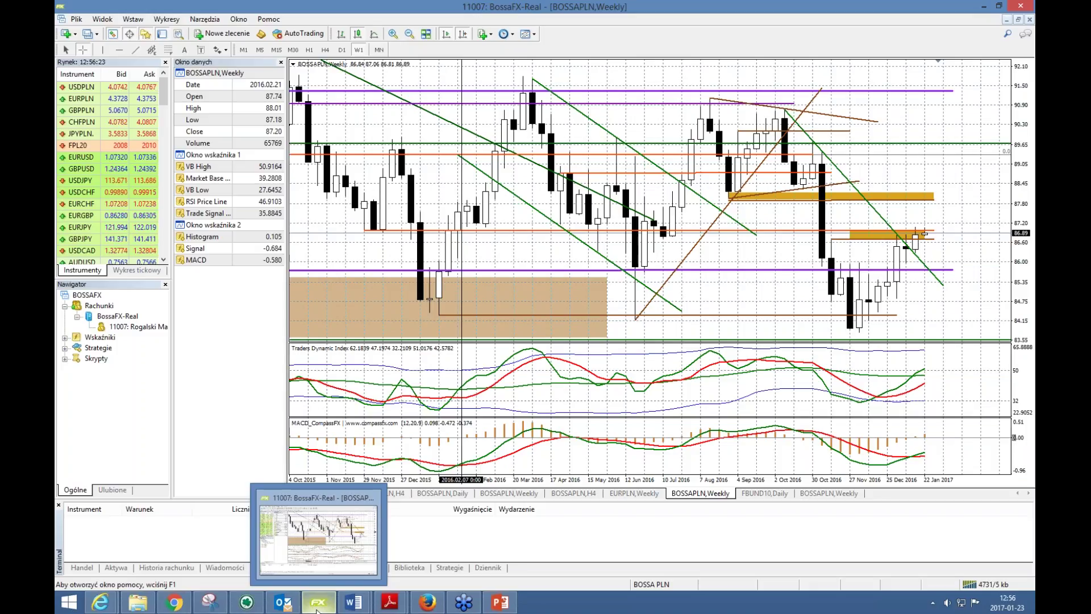
click(317, 605)
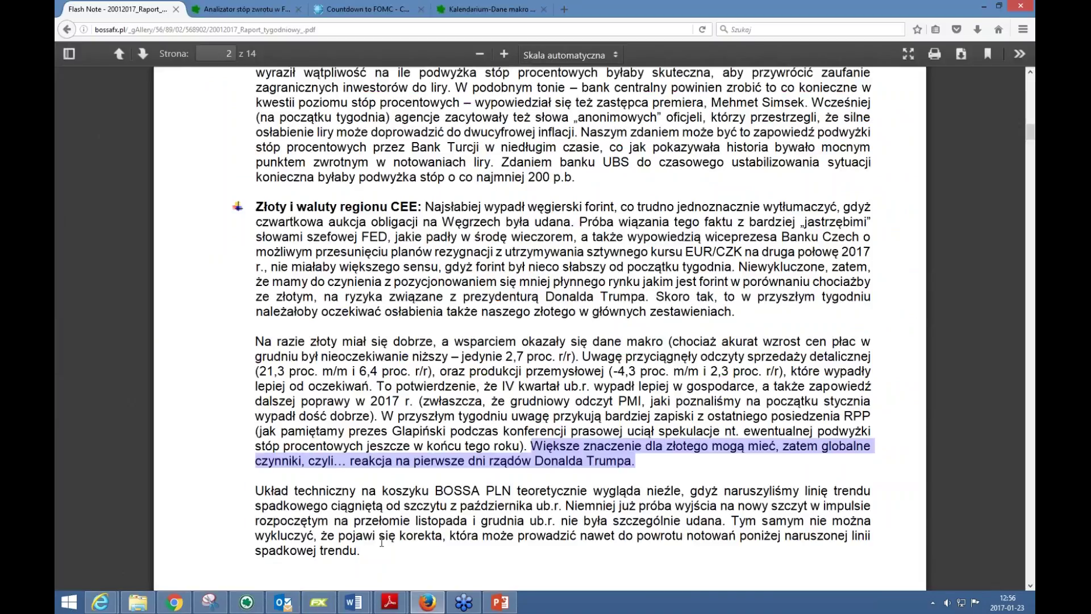
click(319, 603)
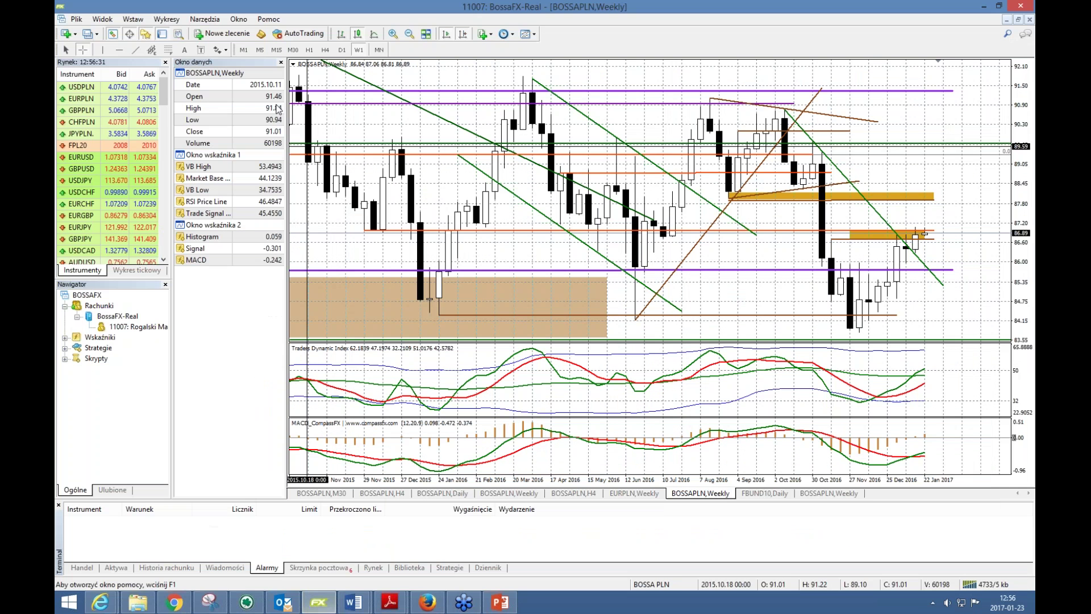
Load the saved chart profile Eurozłoty to show the EURPLN daily chart.
click(76, 19)
mouse_move(170, 73)
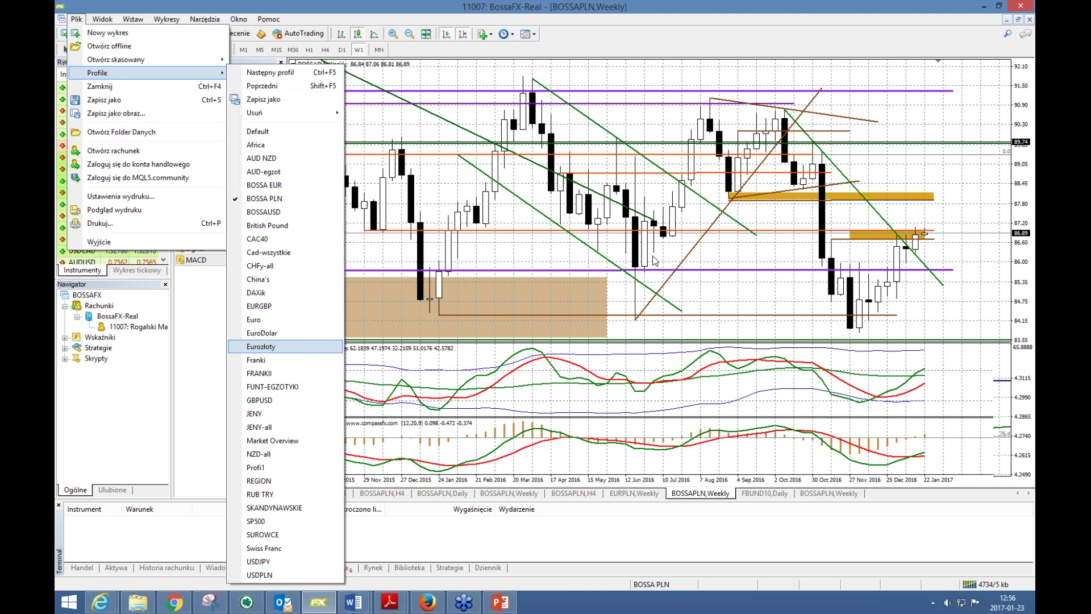
click(278, 347)
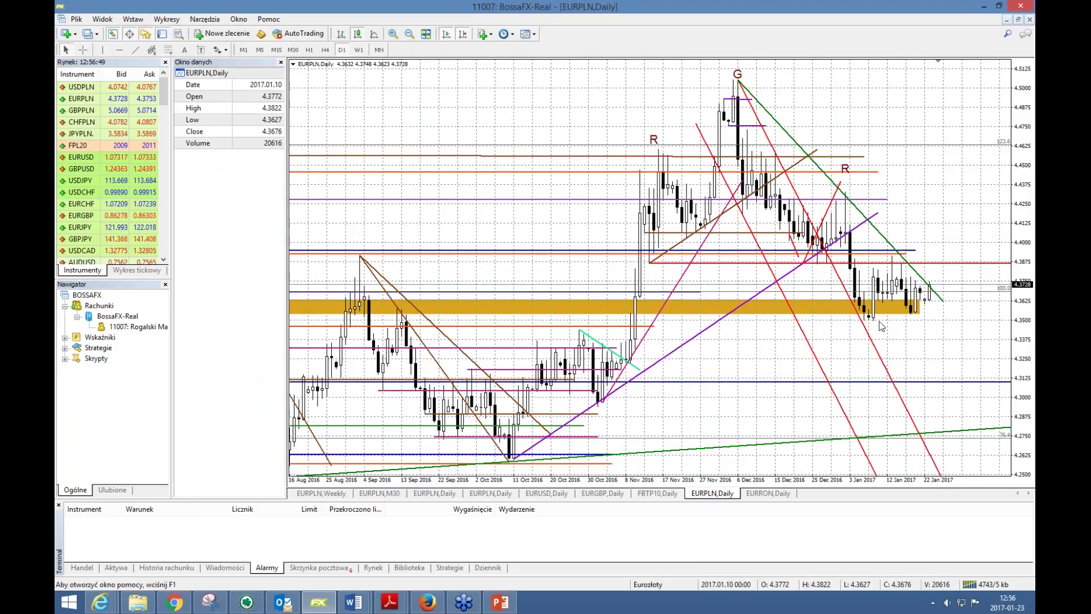
Draw a horizontal support line at about 4.35 from the early January low and extend the orange zone past the latest candle.
click(137, 50)
drag(865, 321, 991, 320)
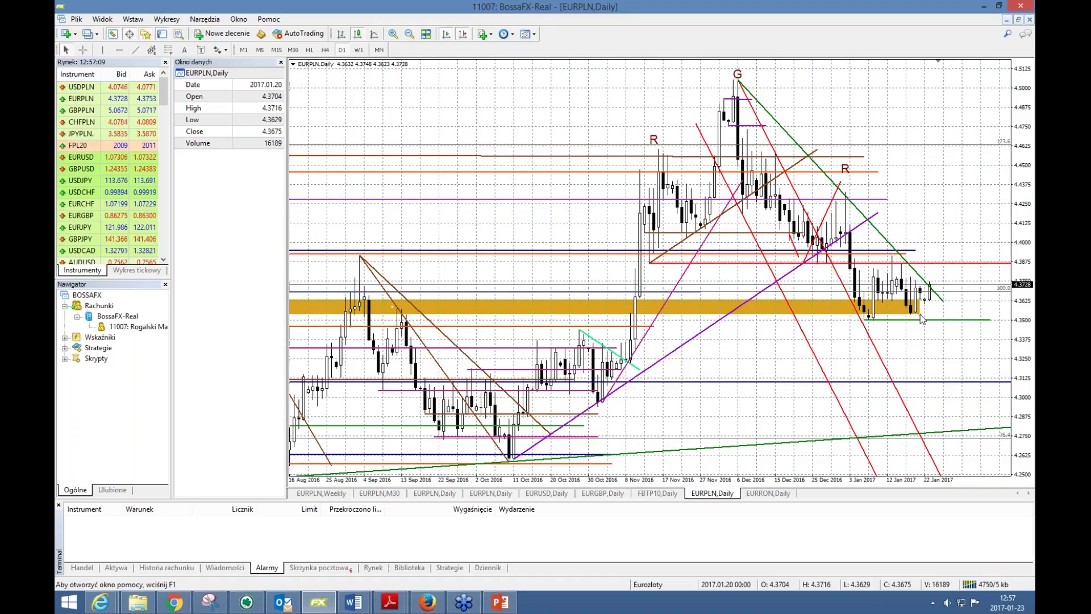
drag(921, 318, 942, 317)
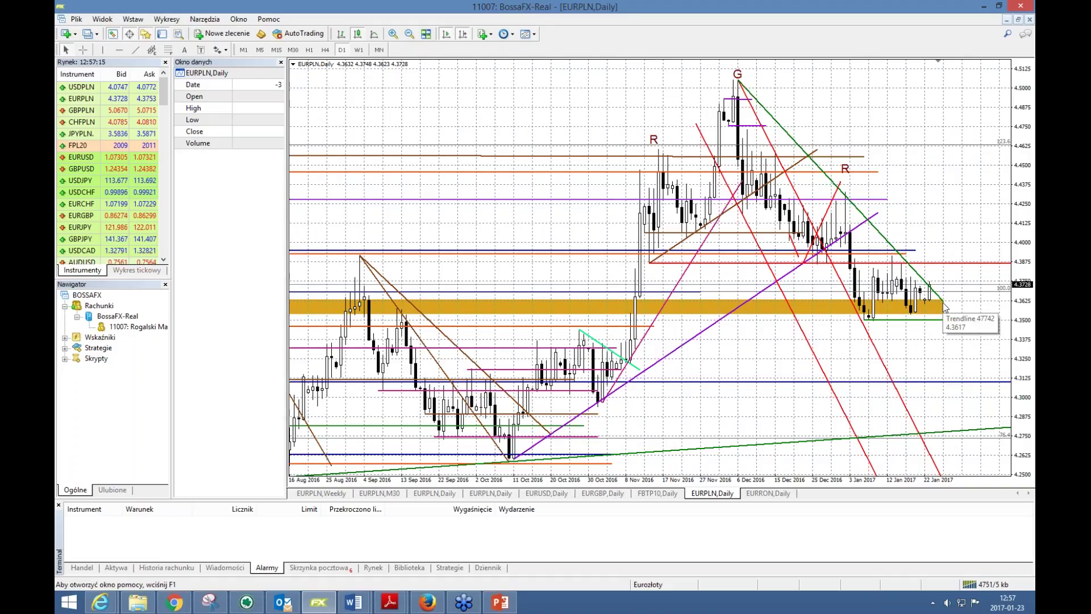
double_click(945, 306)
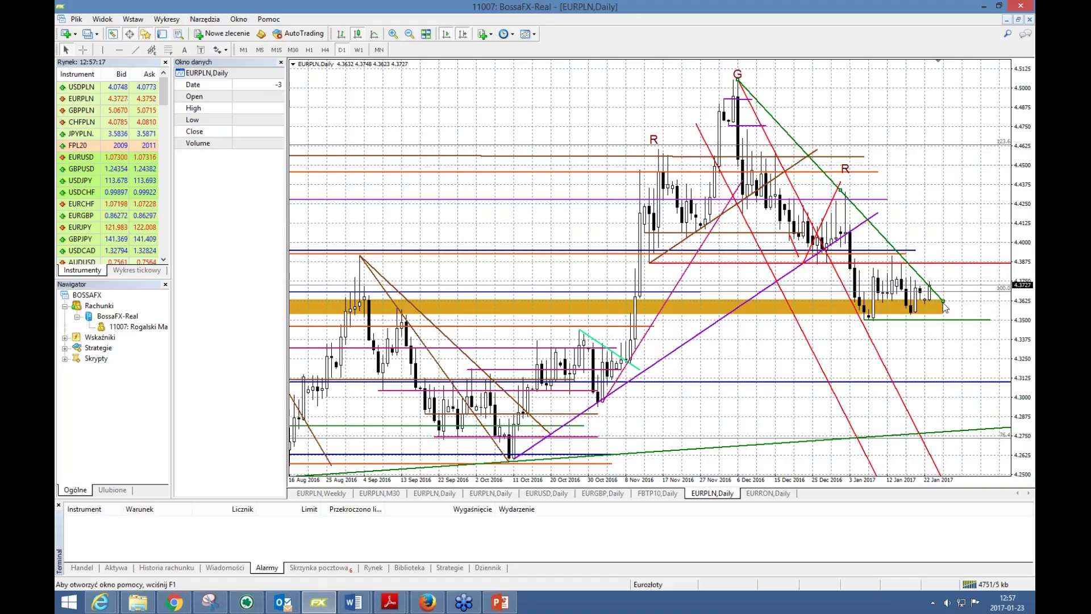
drag(945, 306, 975, 273)
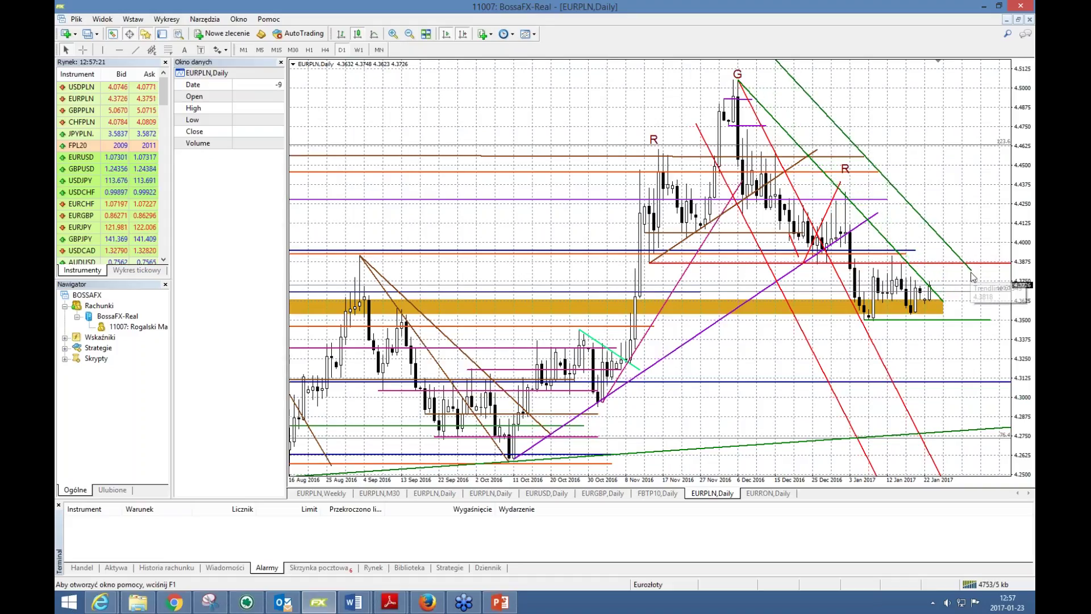
double_click(972, 271)
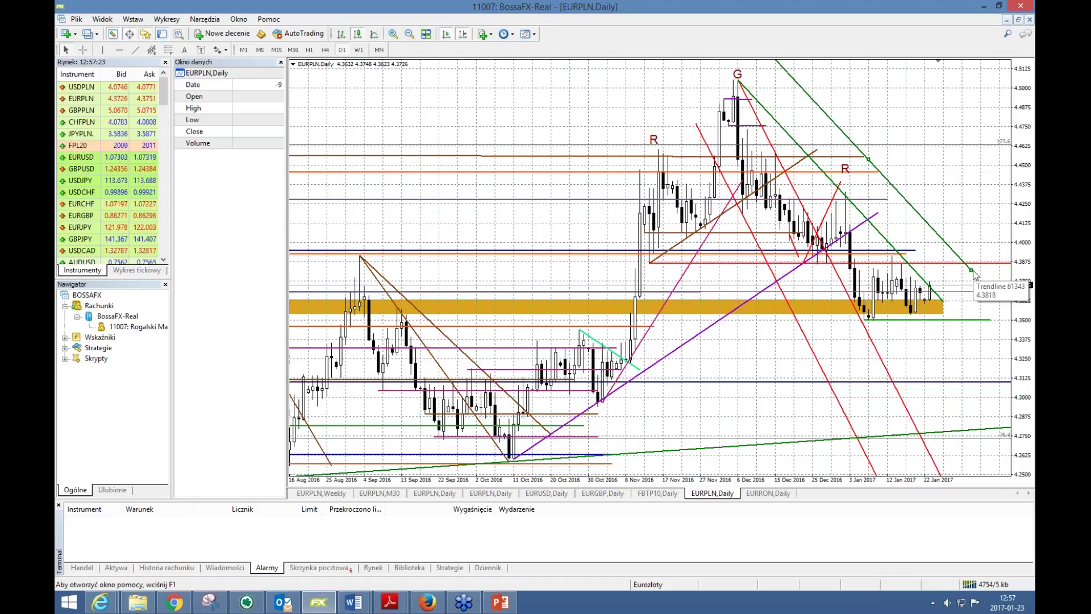
key(Delete)
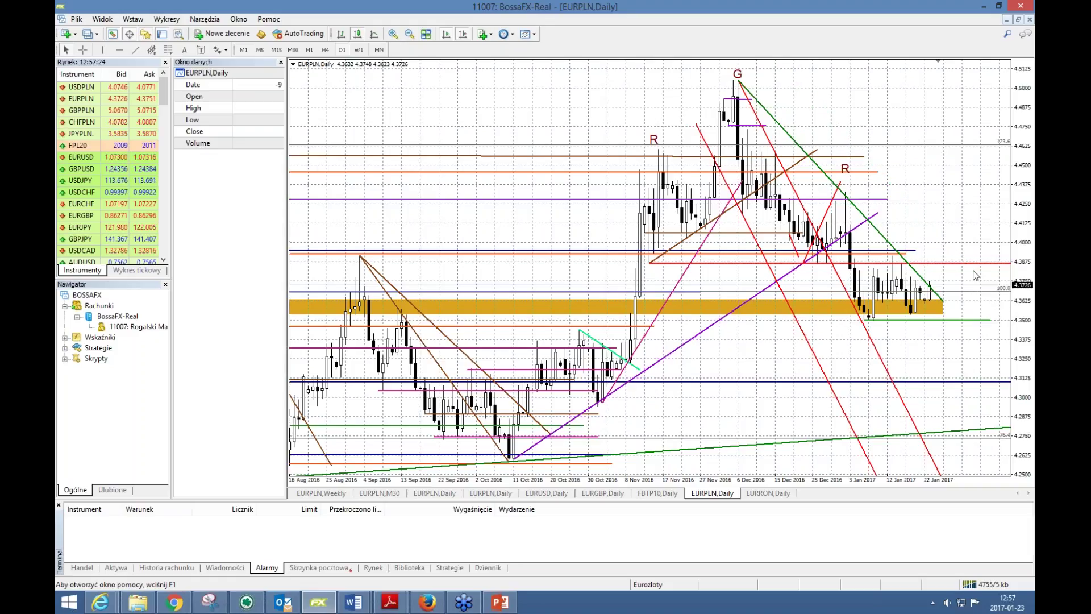
Extend the green falling trend line on the EURPLN daily chart down to about 4.34.
double_click(943, 302)
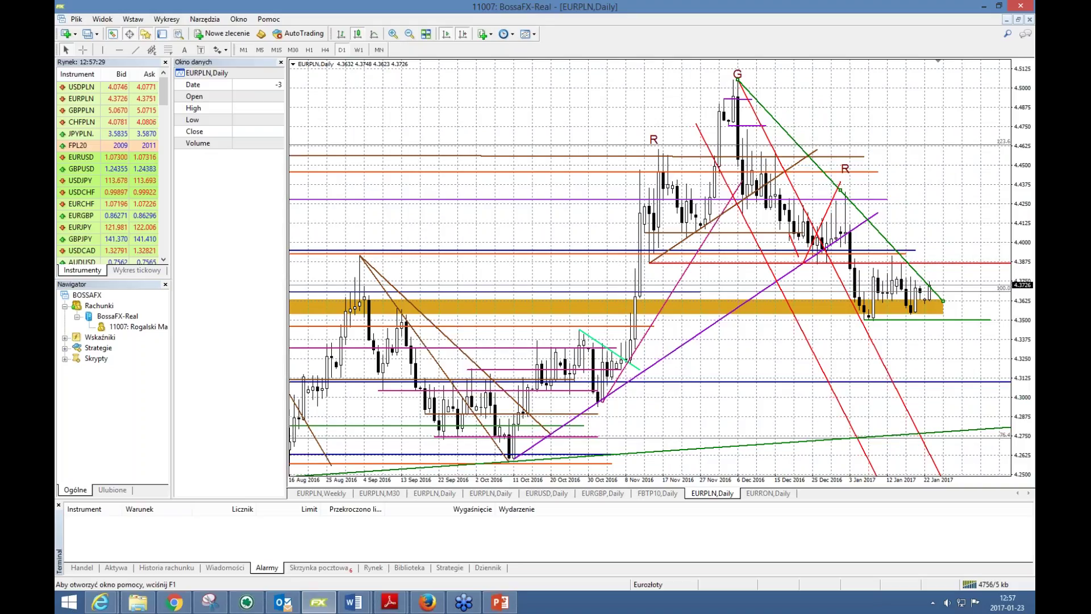
drag(944, 301, 973, 336)
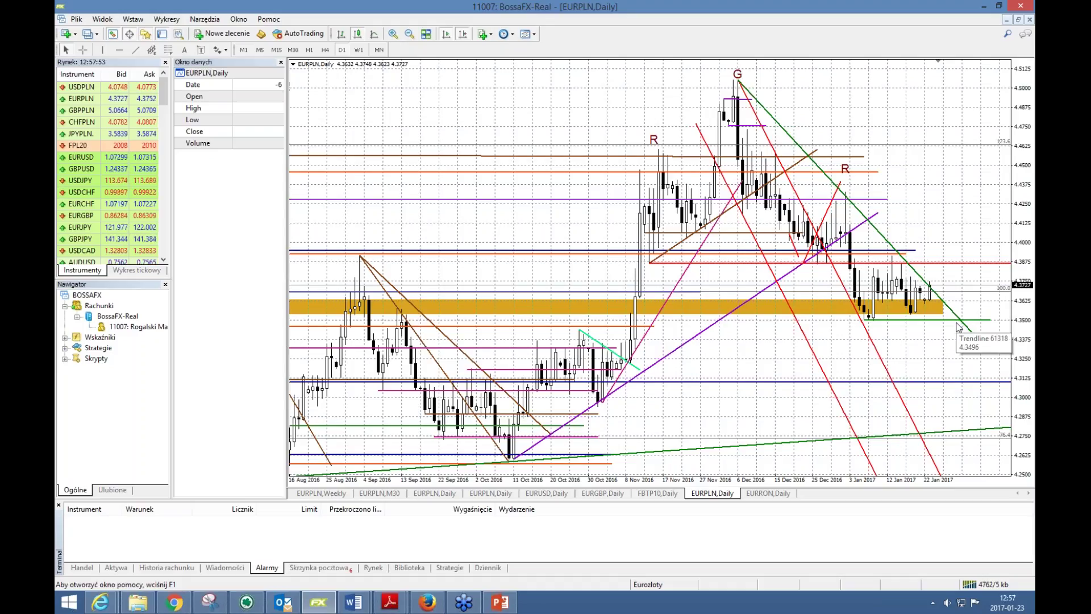
Load the USDPLN chart profile and examine the latest candles on the daily chart up close.
click(76, 18)
mouse_move(108, 73)
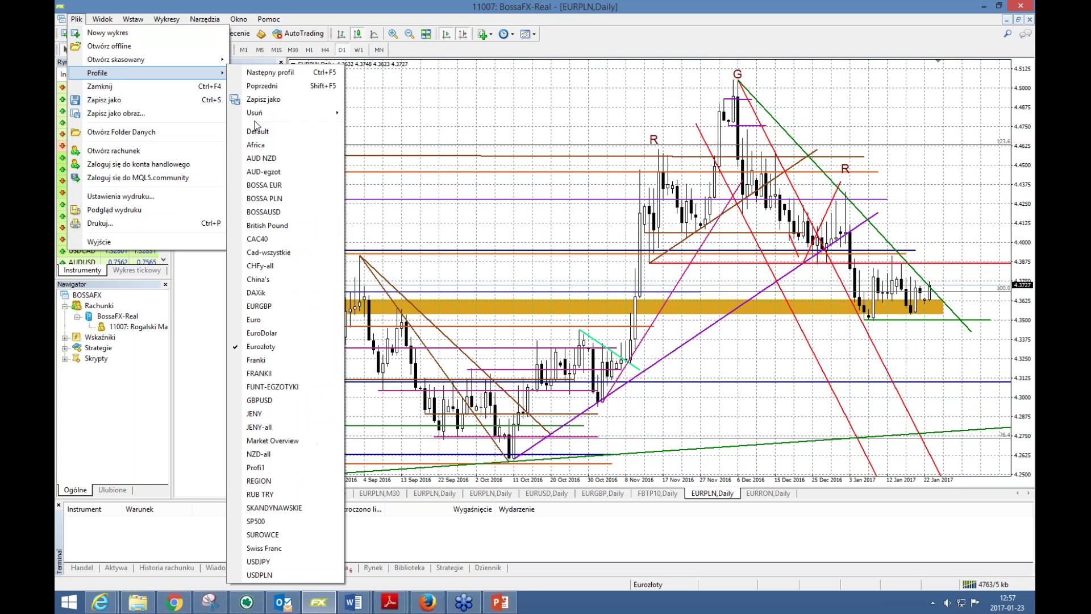
click(260, 575)
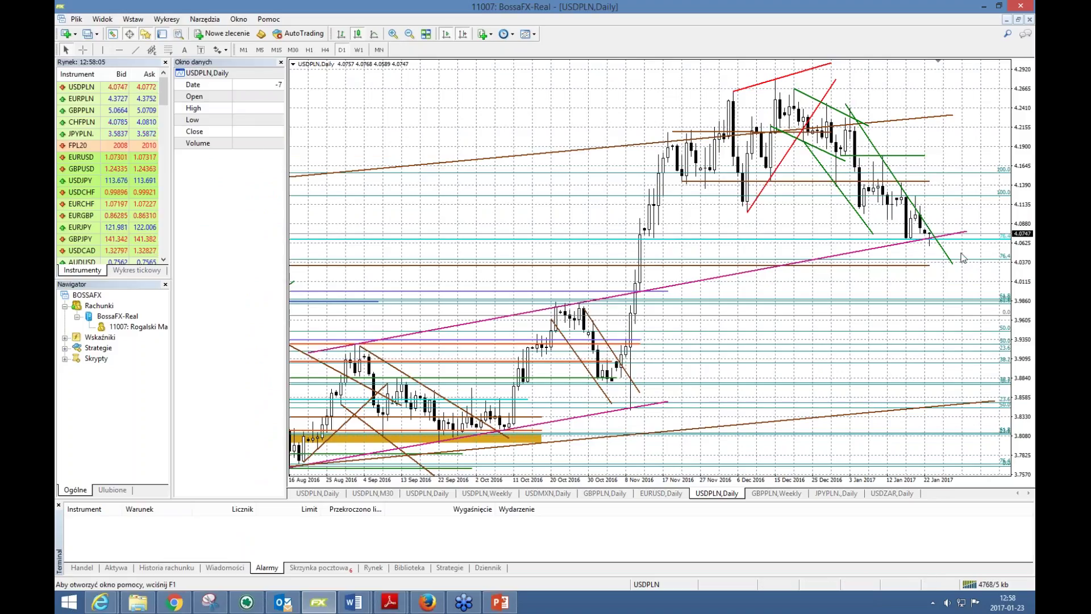
click(393, 35)
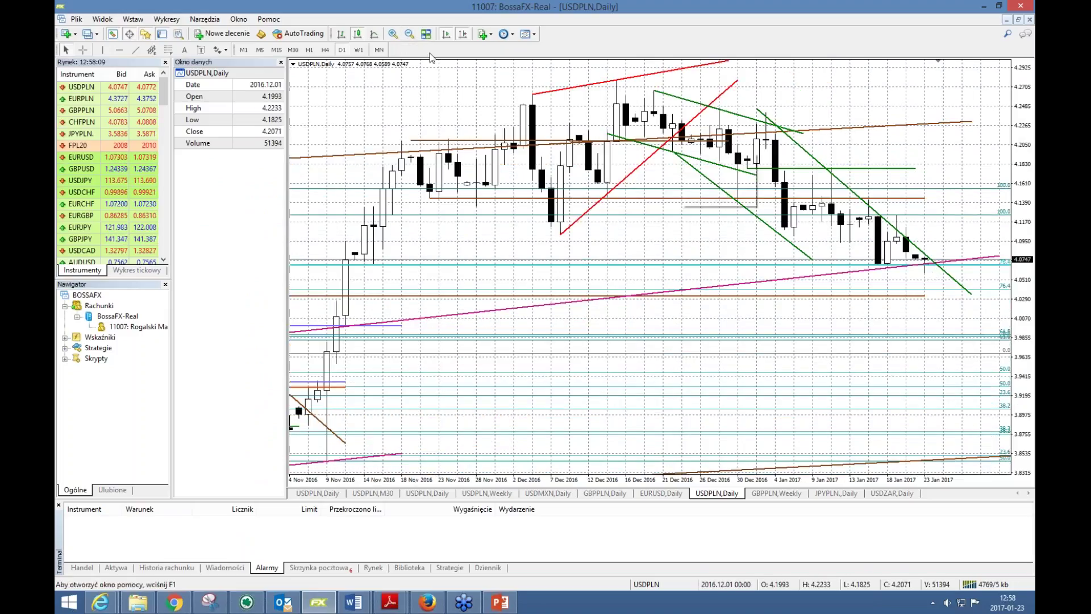
click(411, 34)
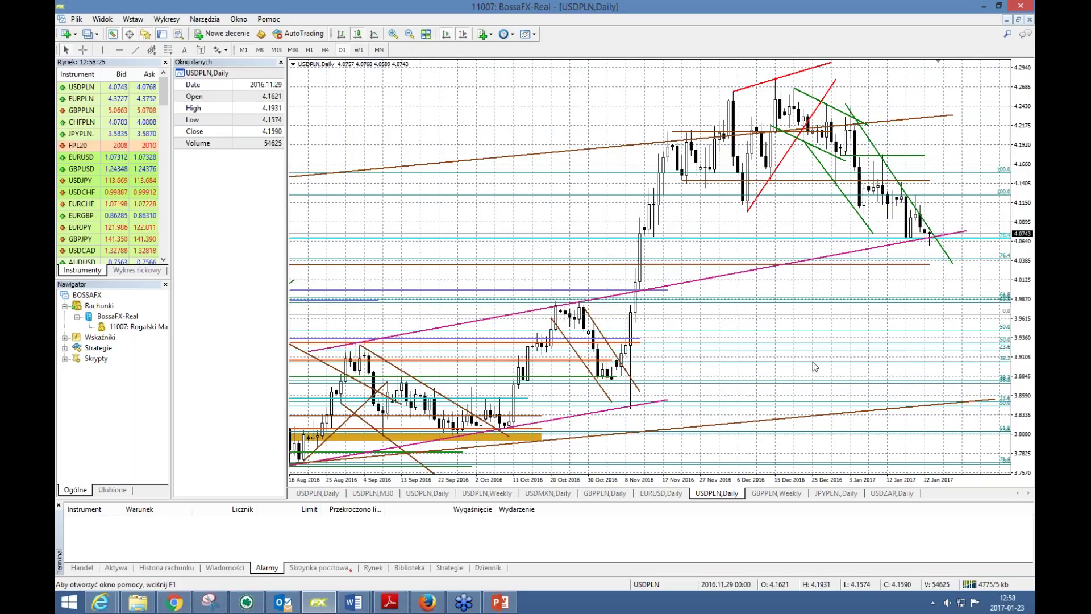
Open the Windows calculator (Kalkulator) and place it over the older part of the USDPLN chart.
click(69, 602)
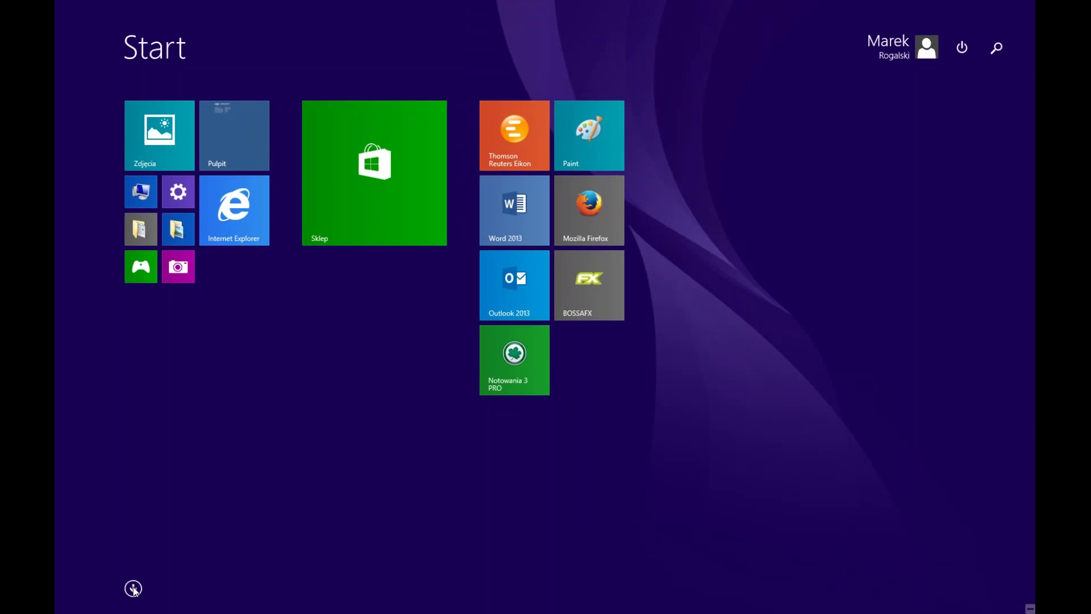
click(134, 589)
key(super)
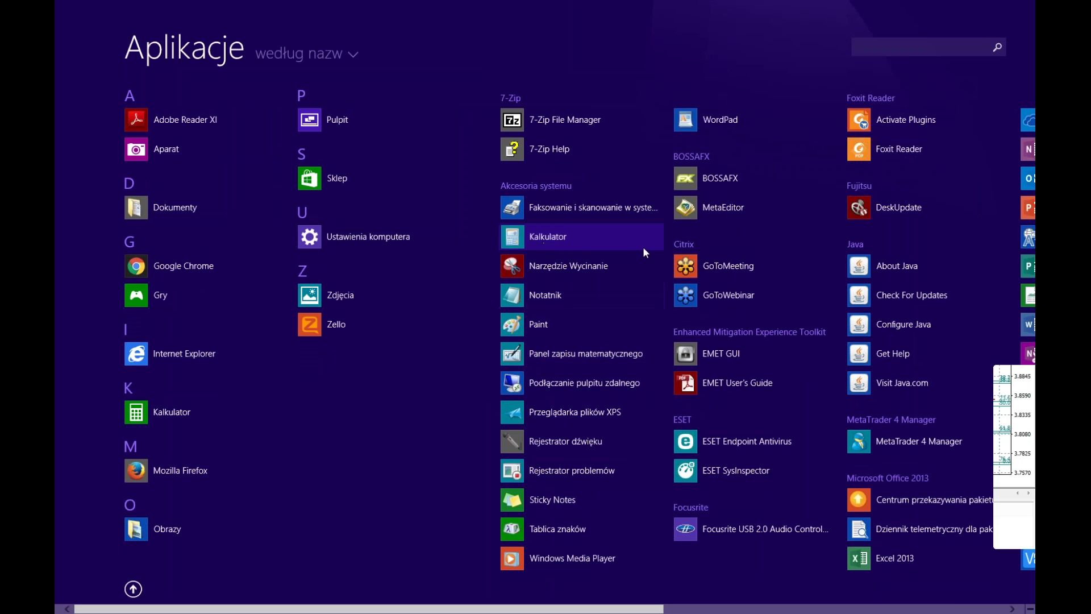
drag(244, 130, 479, 138)
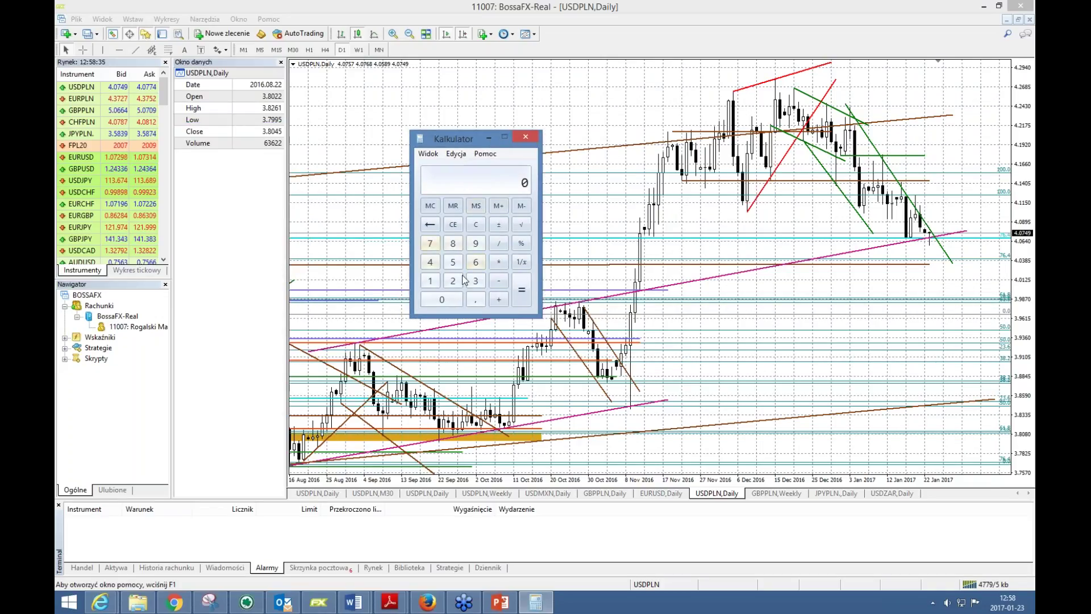
drag(467, 142, 431, 136)
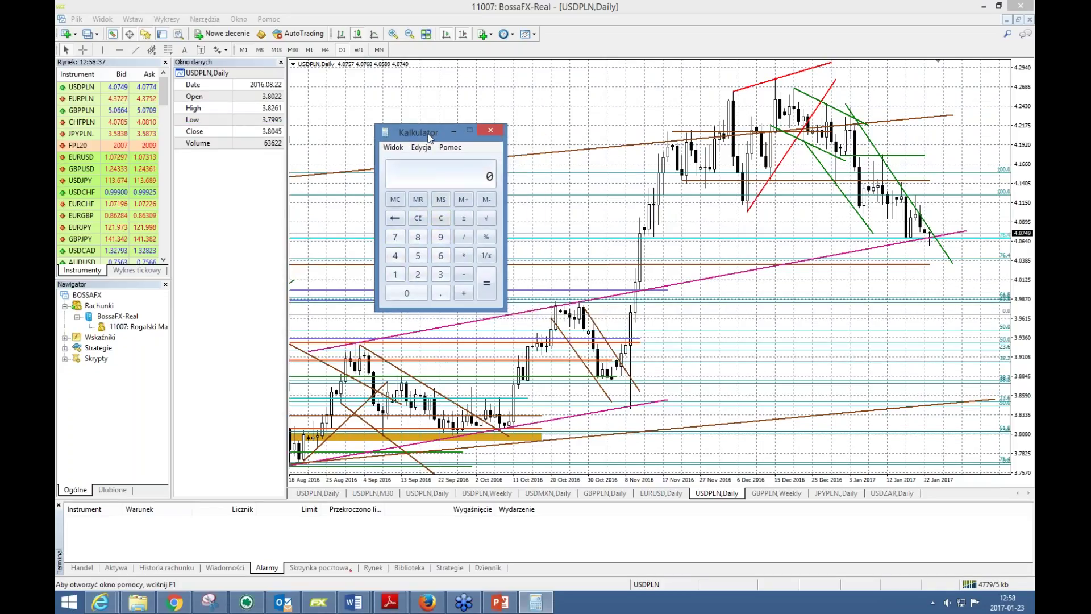
Calculate the implied USDPLN rate by dividing 4,35 by 1,085, and close the calculator.
click(396, 257)
click(440, 293)
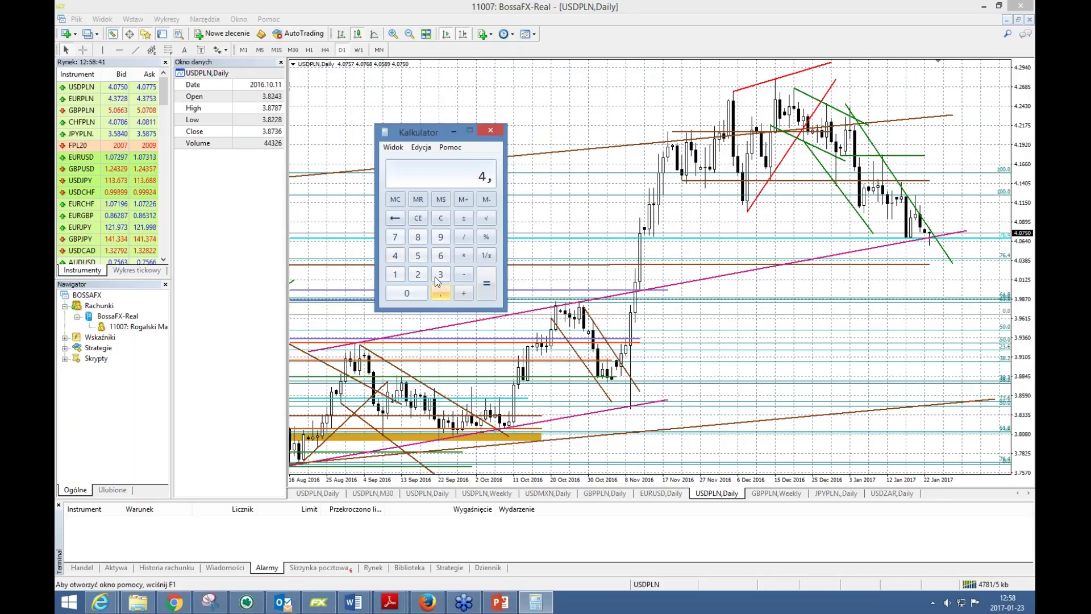
click(441, 275)
click(418, 256)
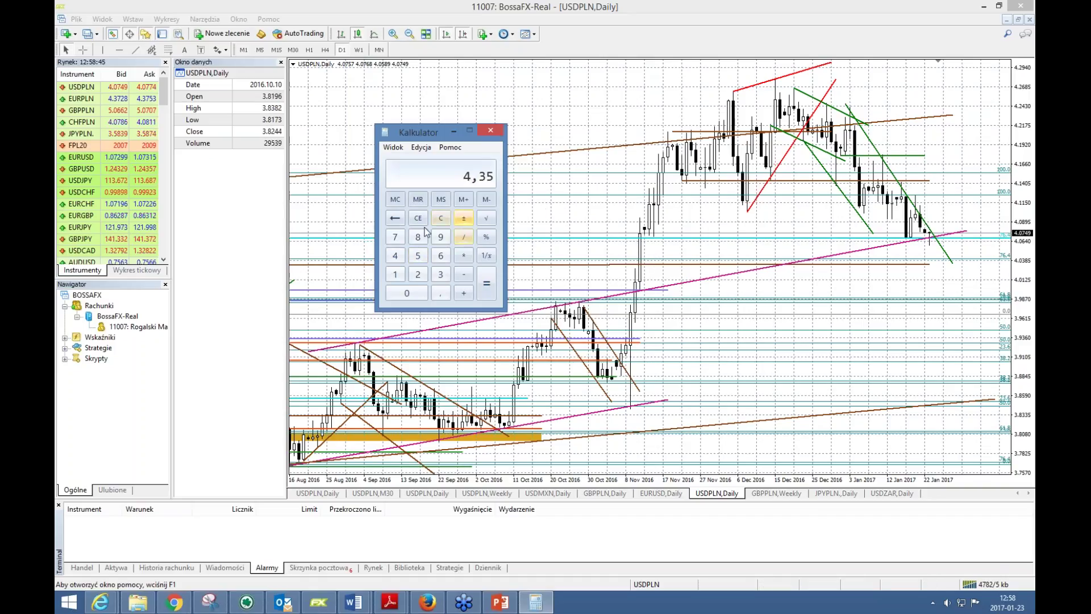
click(465, 237)
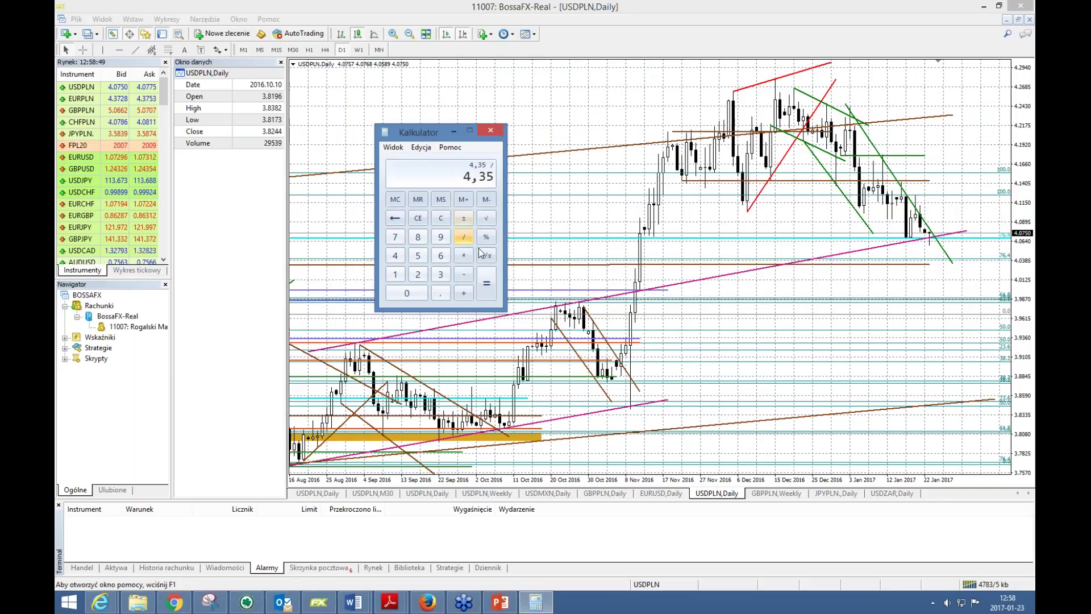
click(395, 275)
click(441, 293)
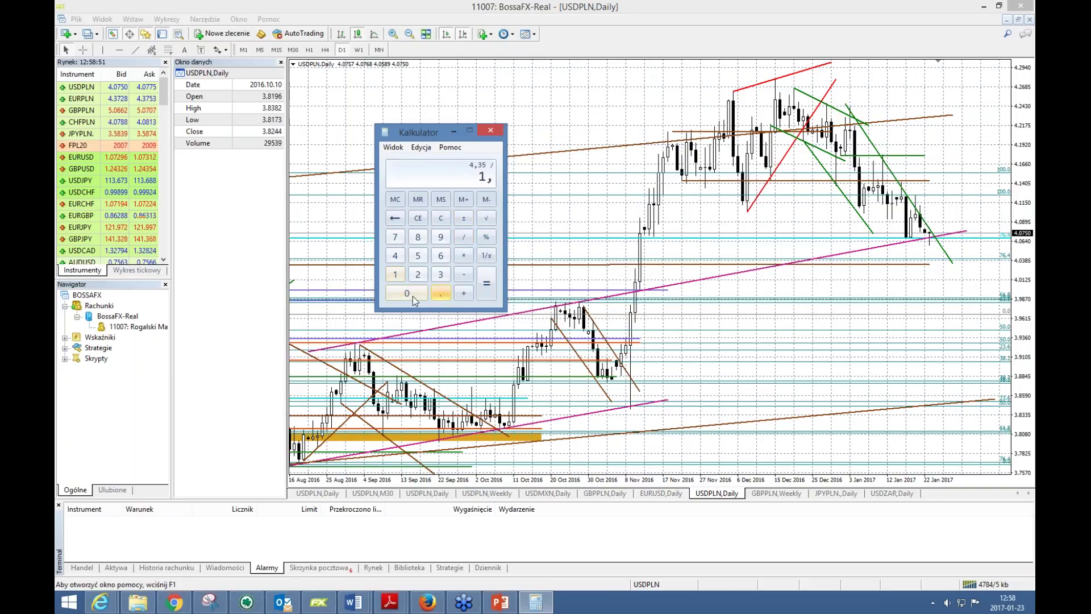
click(407, 293)
click(418, 239)
click(418, 256)
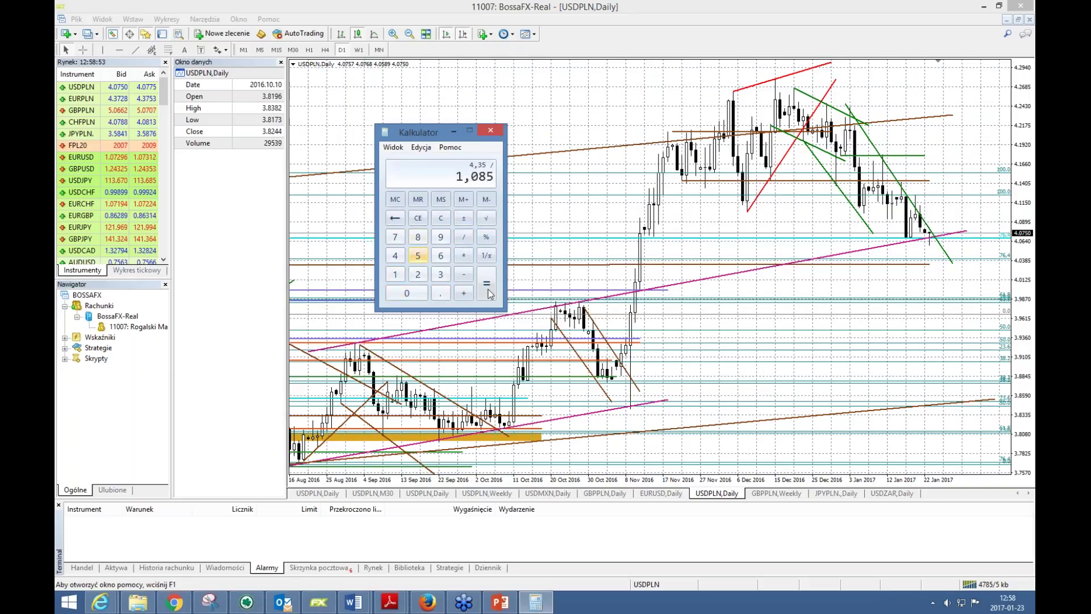
click(487, 293)
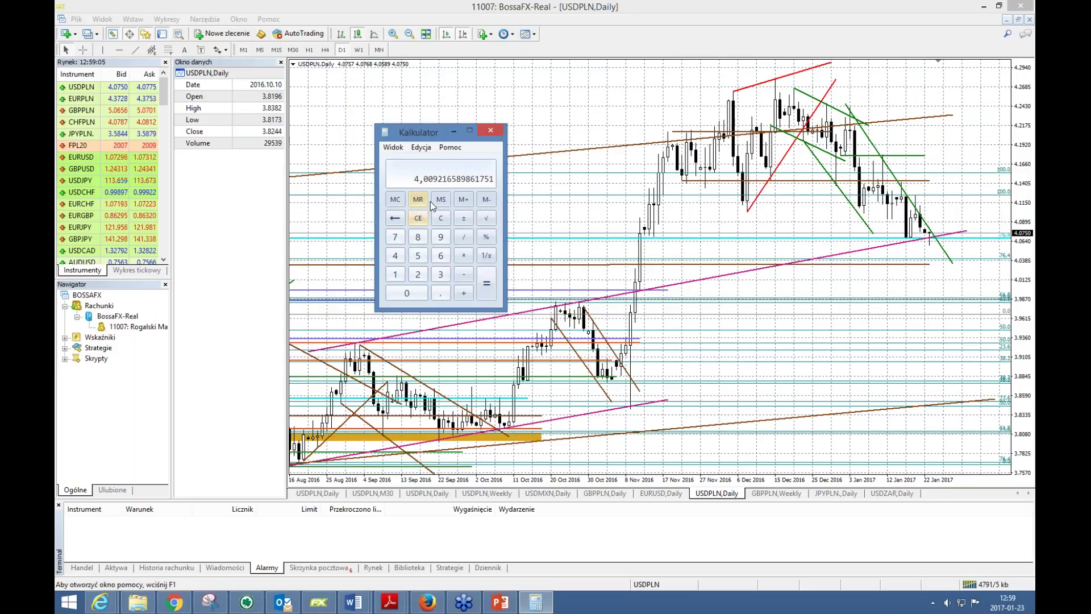
click(491, 131)
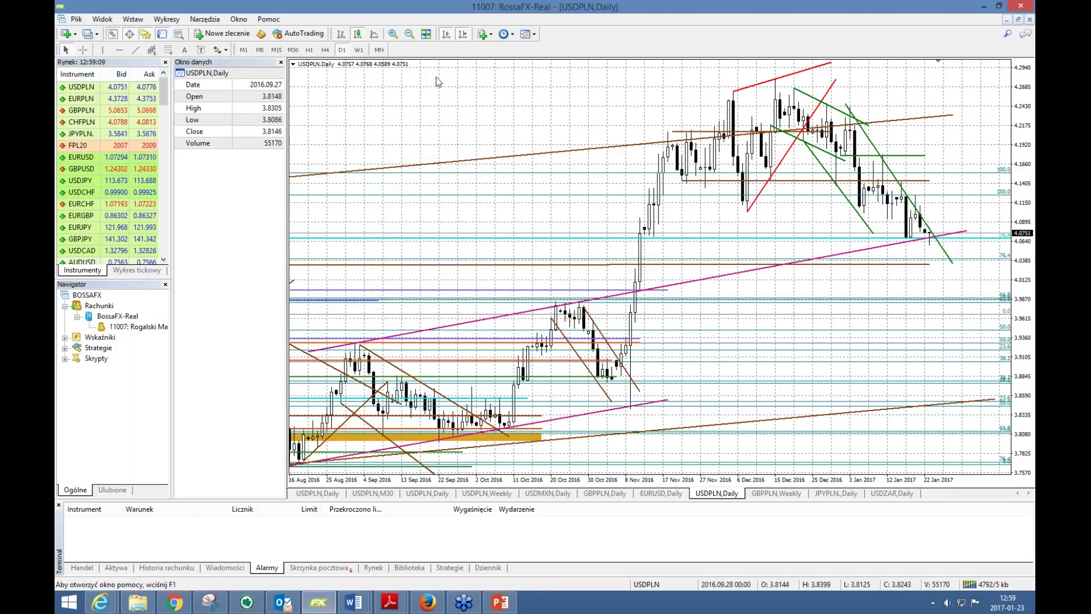
Extend the brown horizontal level near 4.03 and the purple level near 4.00 beyond the latest USDPLN candle.
click(409, 34)
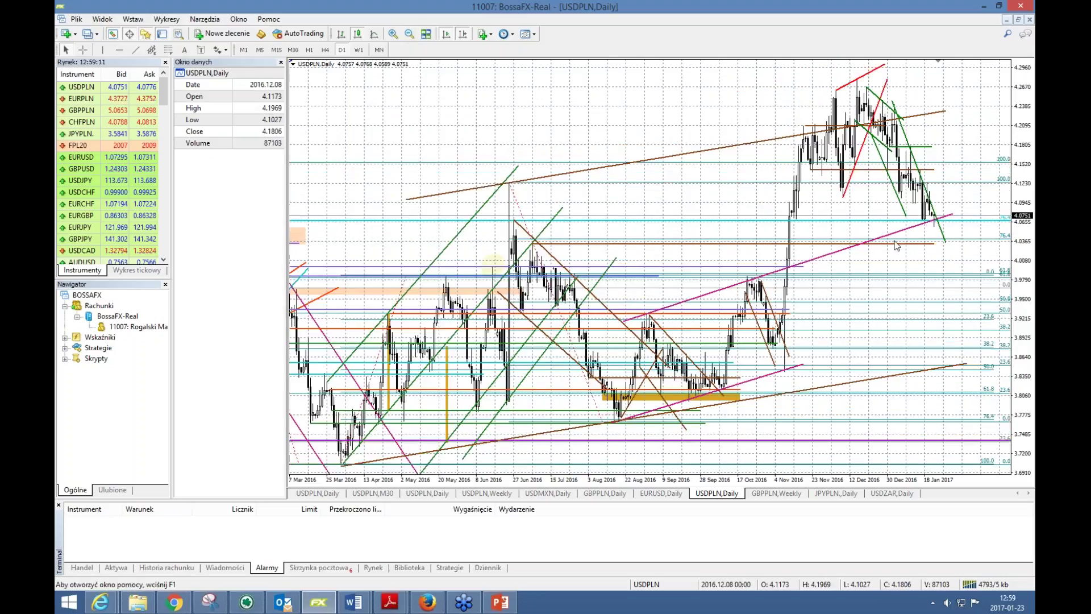
double_click(935, 249)
drag(935, 249, 995, 249)
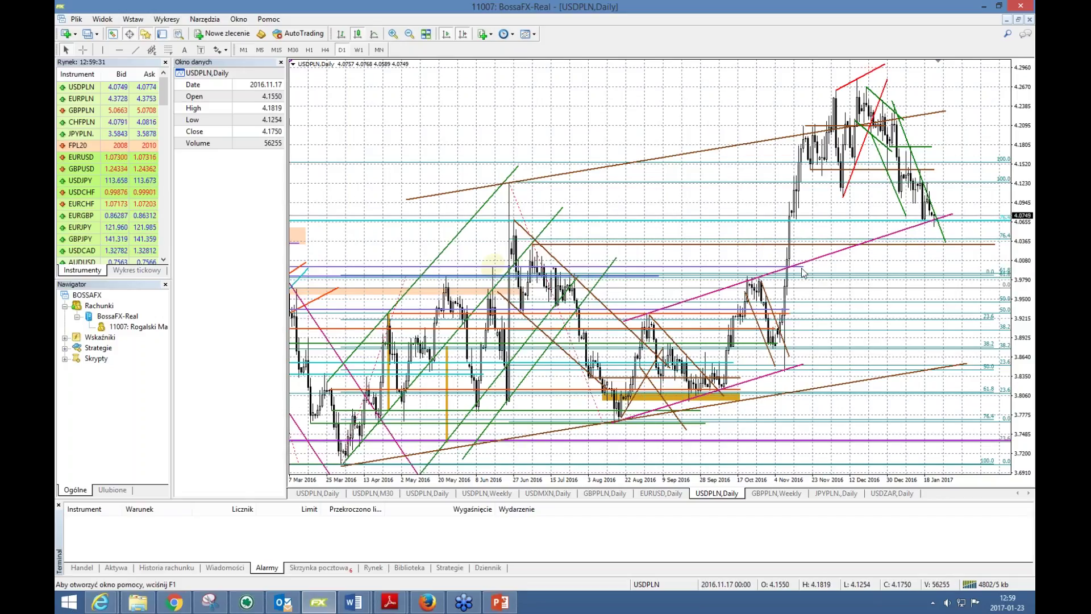
drag(802, 272, 969, 271)
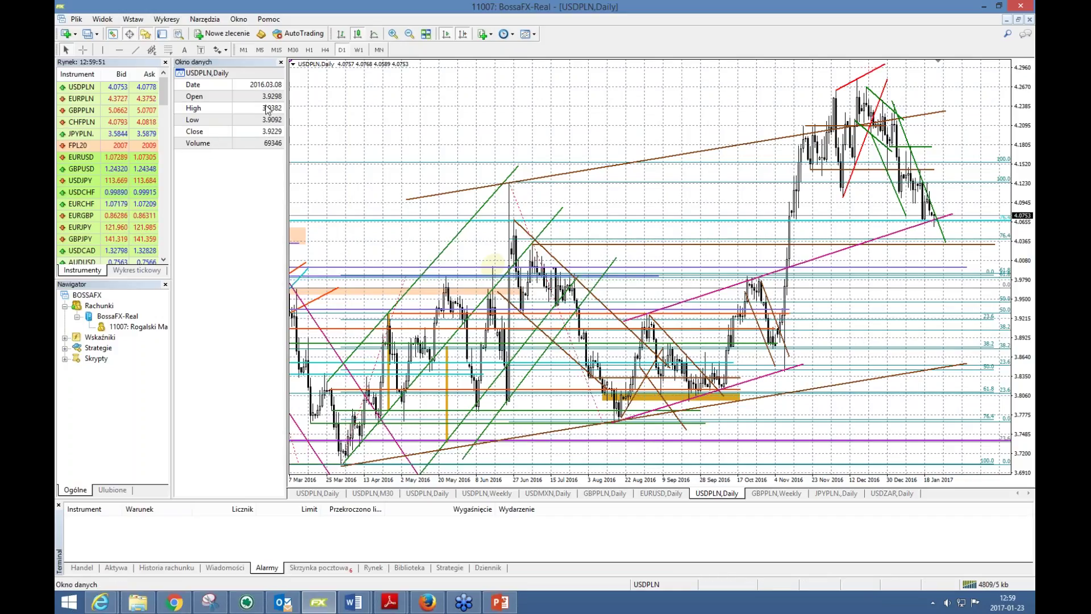
Draw a Fibonacci retracement on the USDPLN daily chart from the spring 2016 low near 3.70 up to the December 2016 high near 4.28.
click(167, 51)
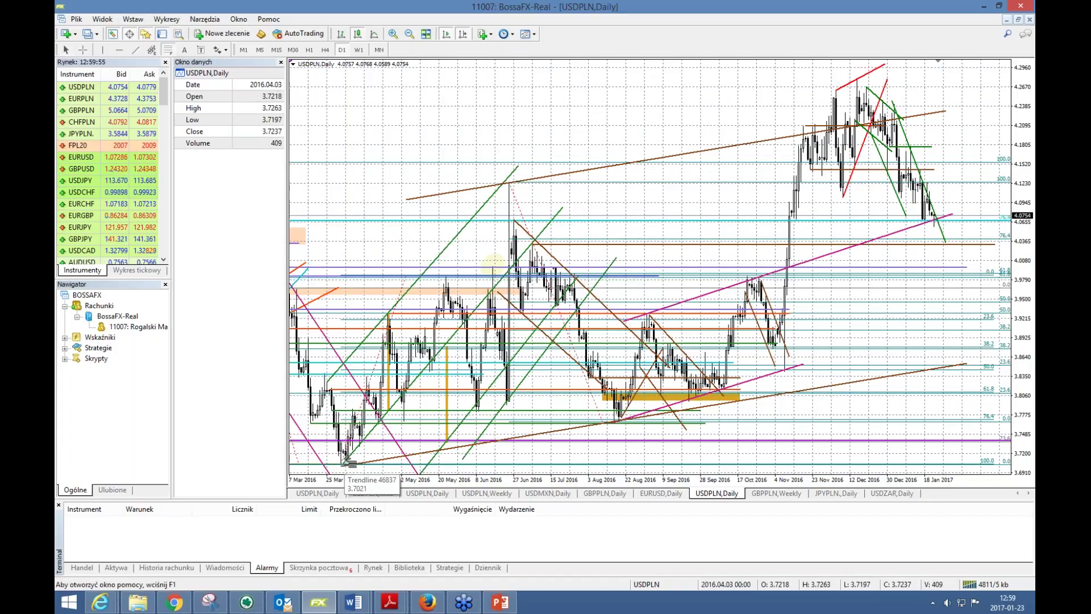
drag(345, 466, 779, 81)
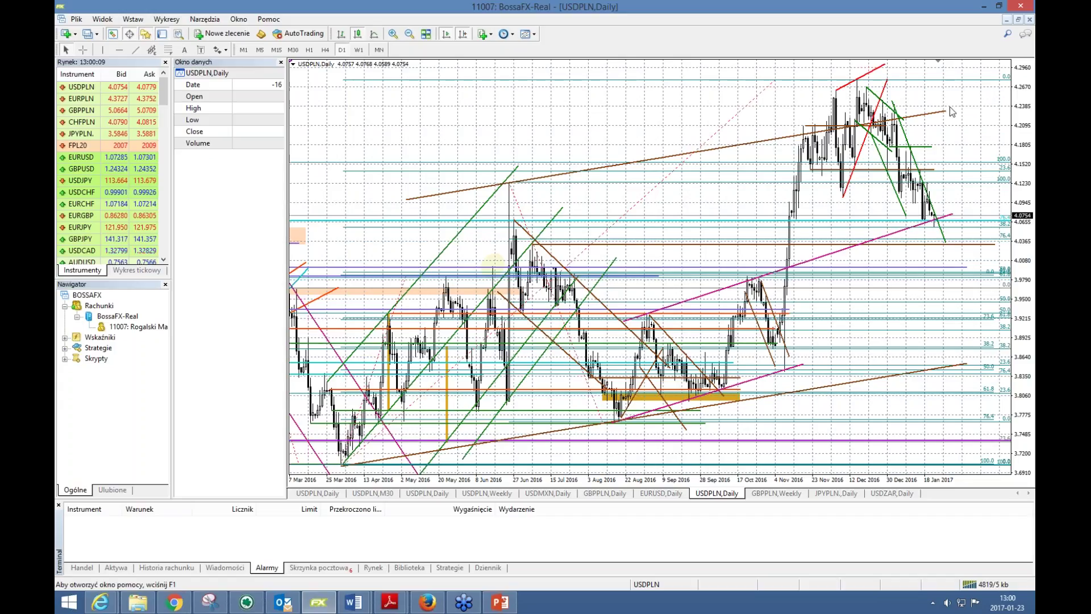
Change the colour of the new Fibonacci retracement's levels to Chartreuse.
right_click(761, 94)
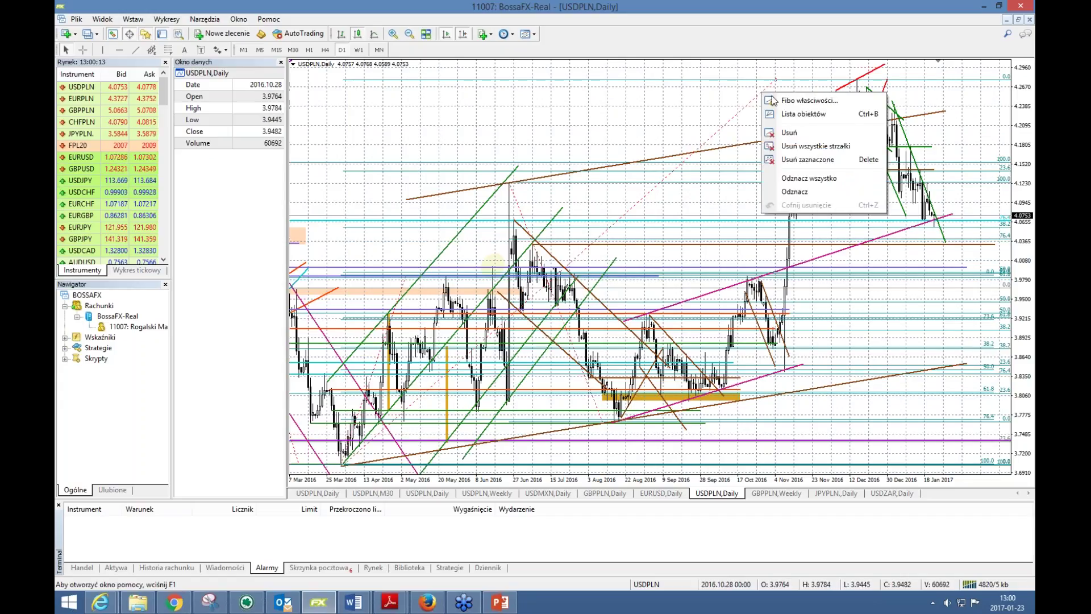
click(787, 100)
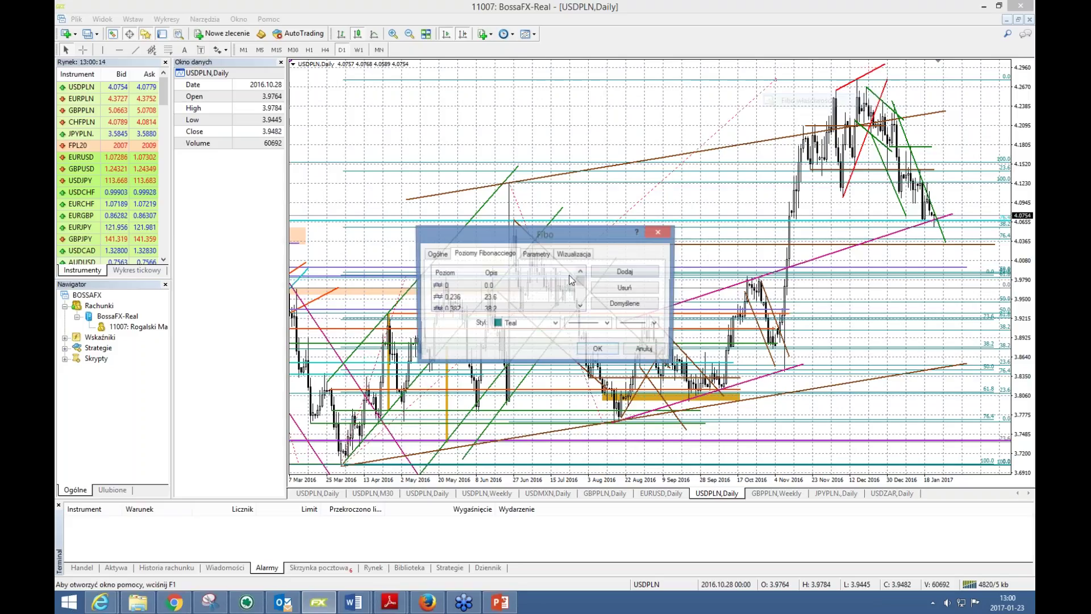
click(555, 323)
click(498, 395)
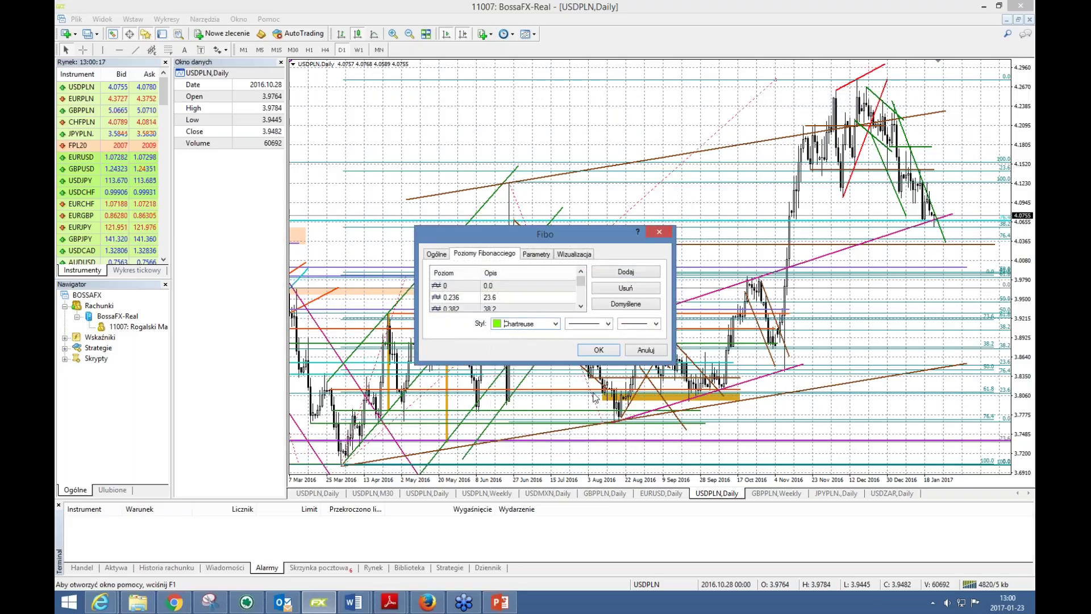
click(600, 350)
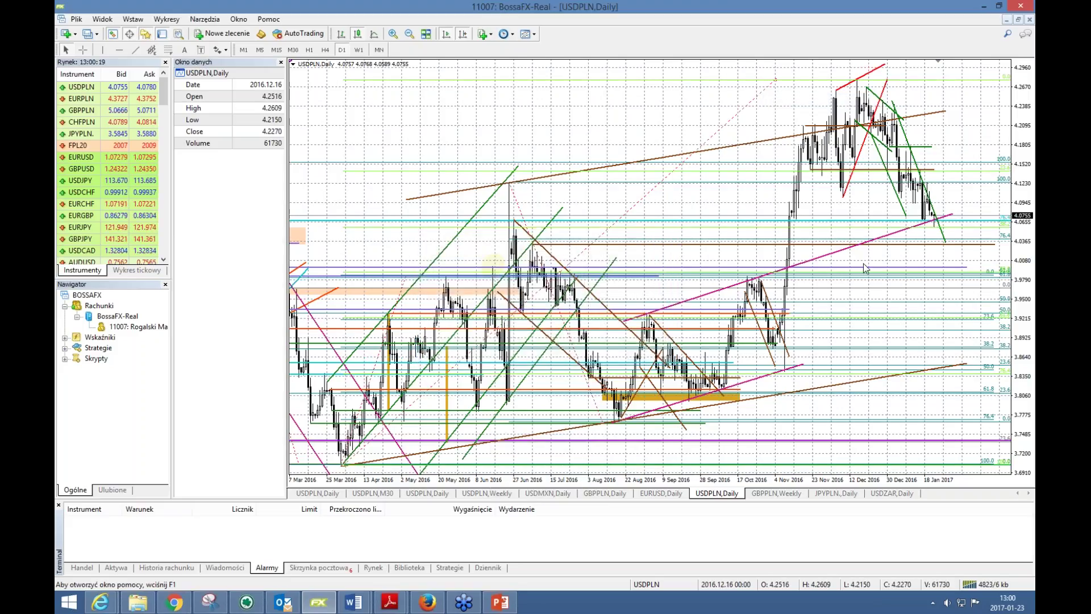
Set the colour of the new Fibonacci retracement's levels to Crimson.
right_click(777, 81)
click(825, 89)
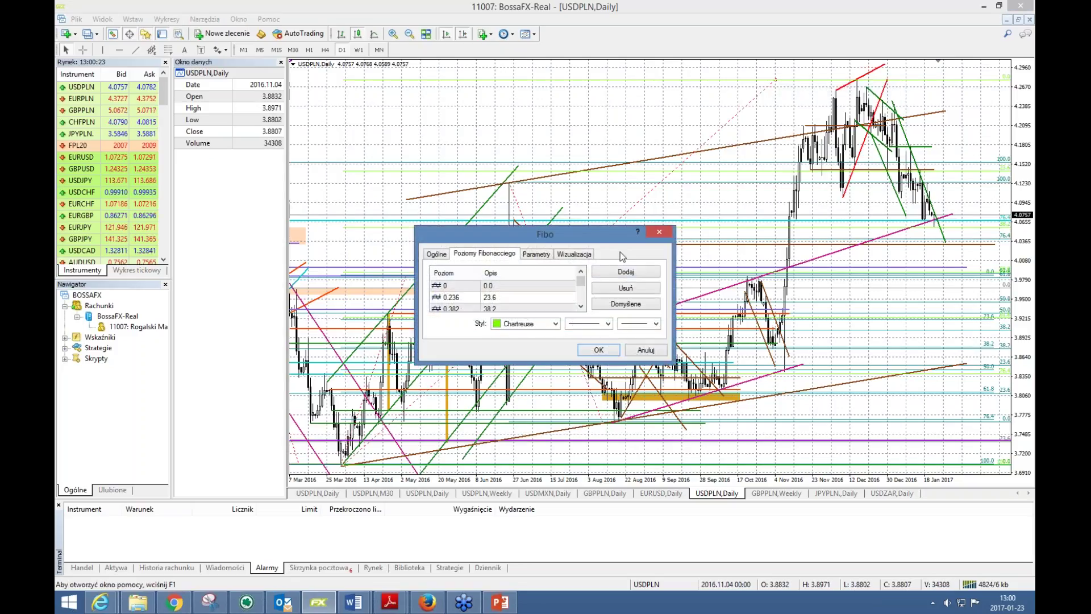
click(555, 325)
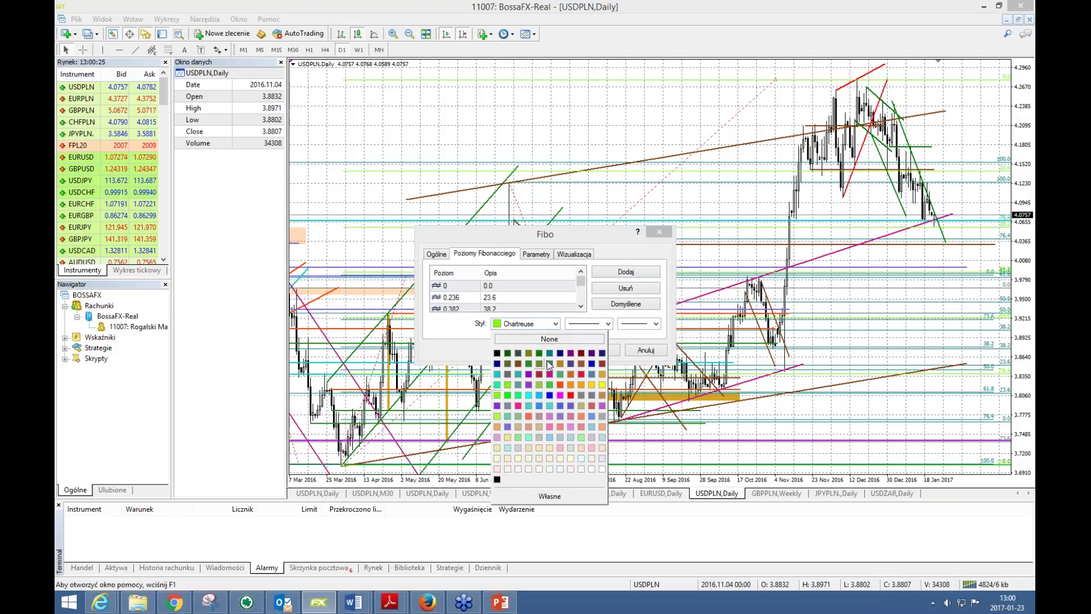
click(581, 374)
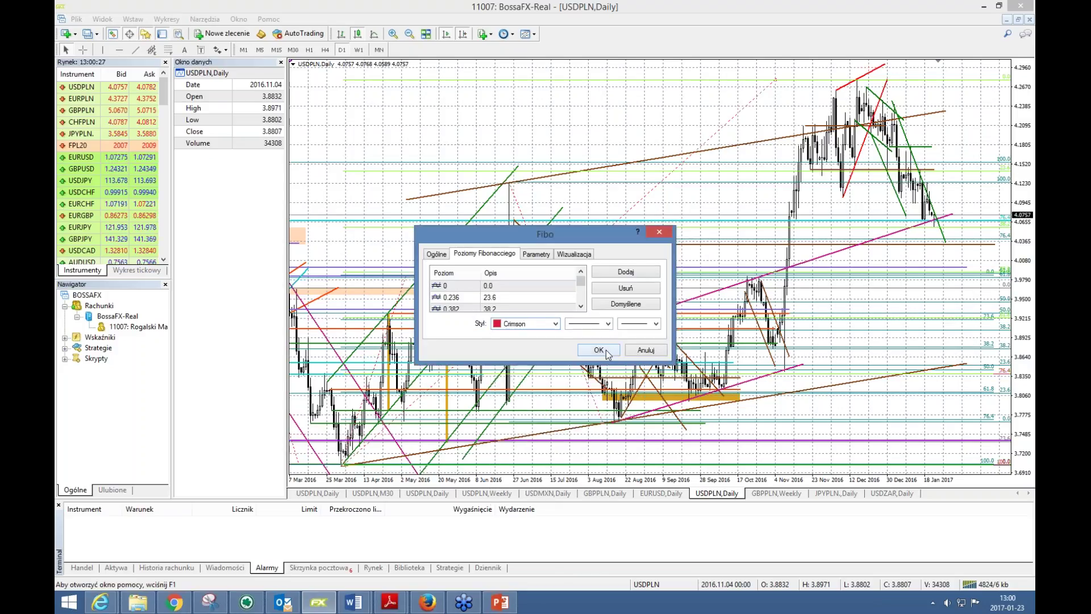
click(611, 351)
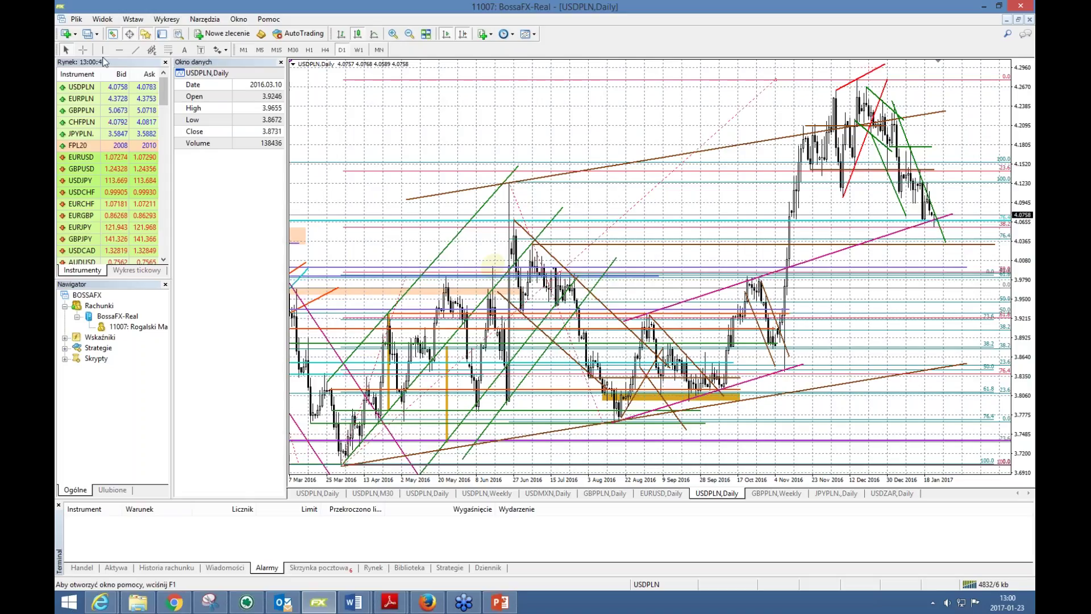
Examine the latest USDPLN candles against the new Fibonacci levels with the crosshair, close up and over the wider range.
click(80, 49)
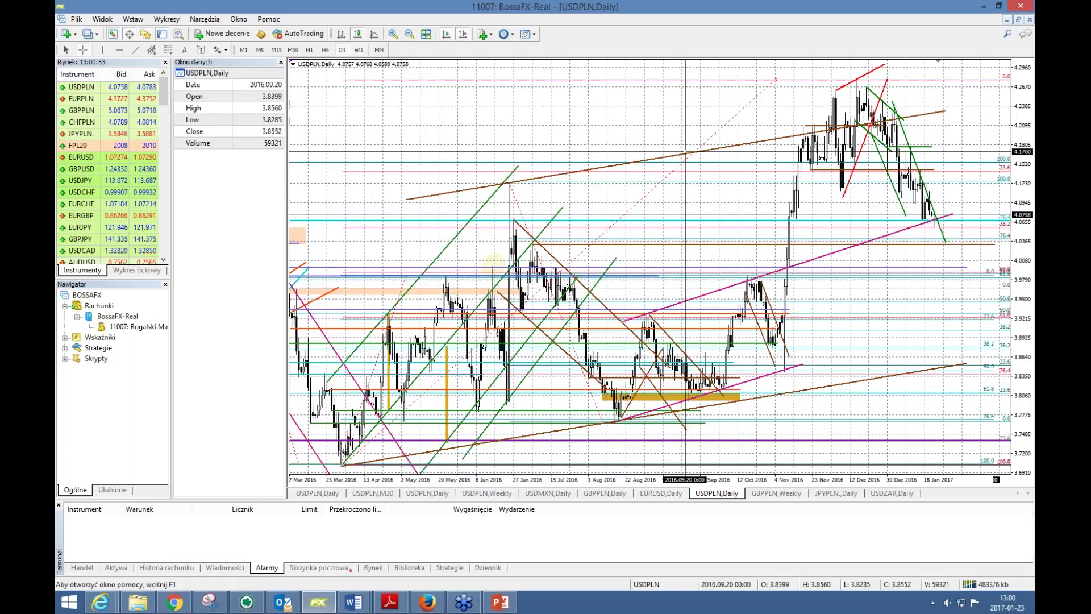
click(392, 34)
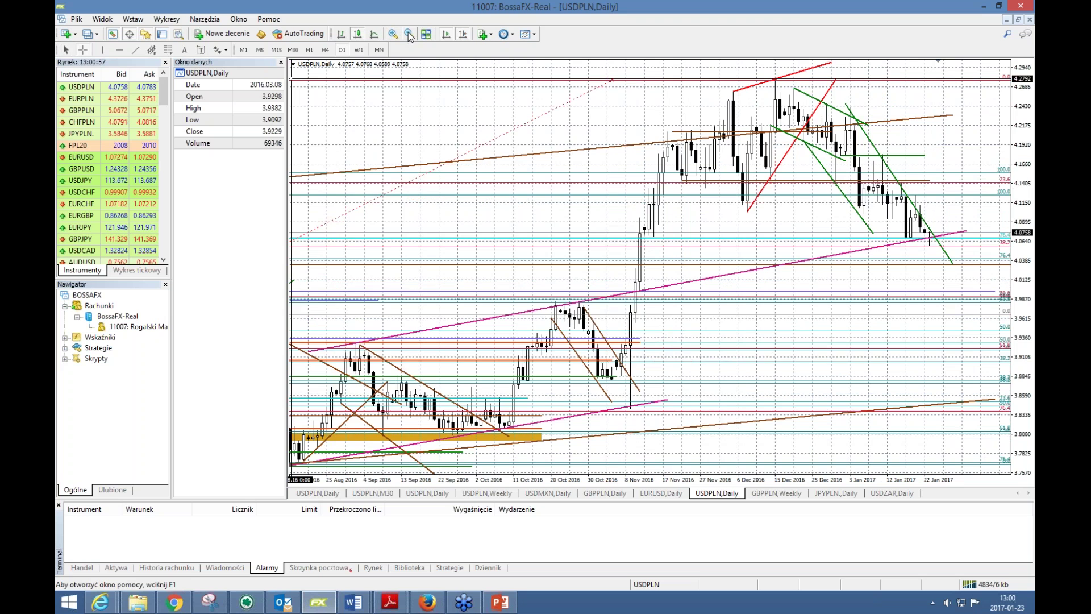
click(409, 35)
click(410, 34)
click(392, 35)
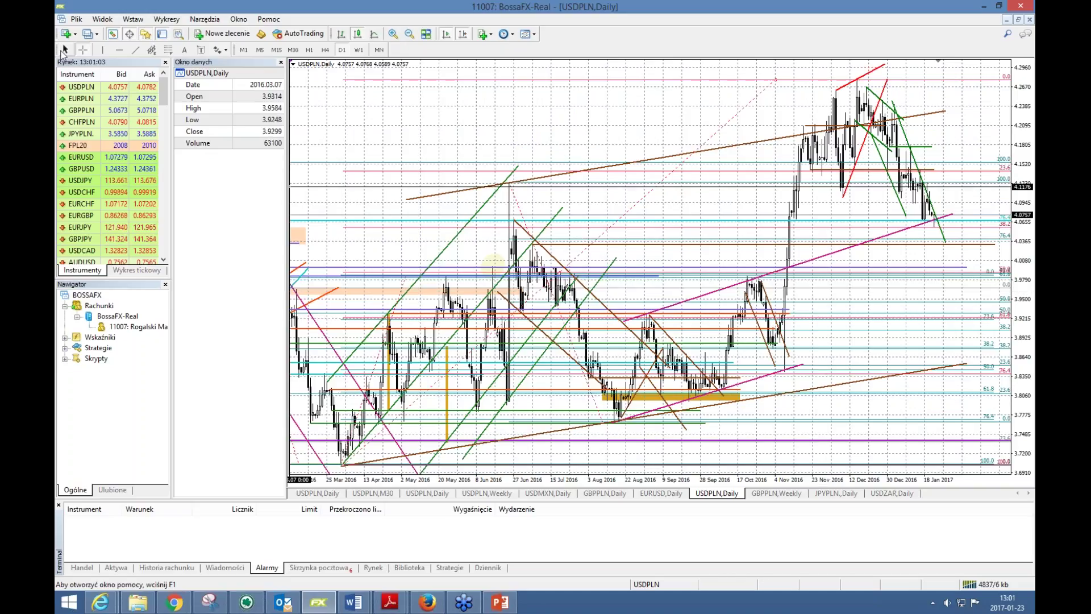
key(Escape)
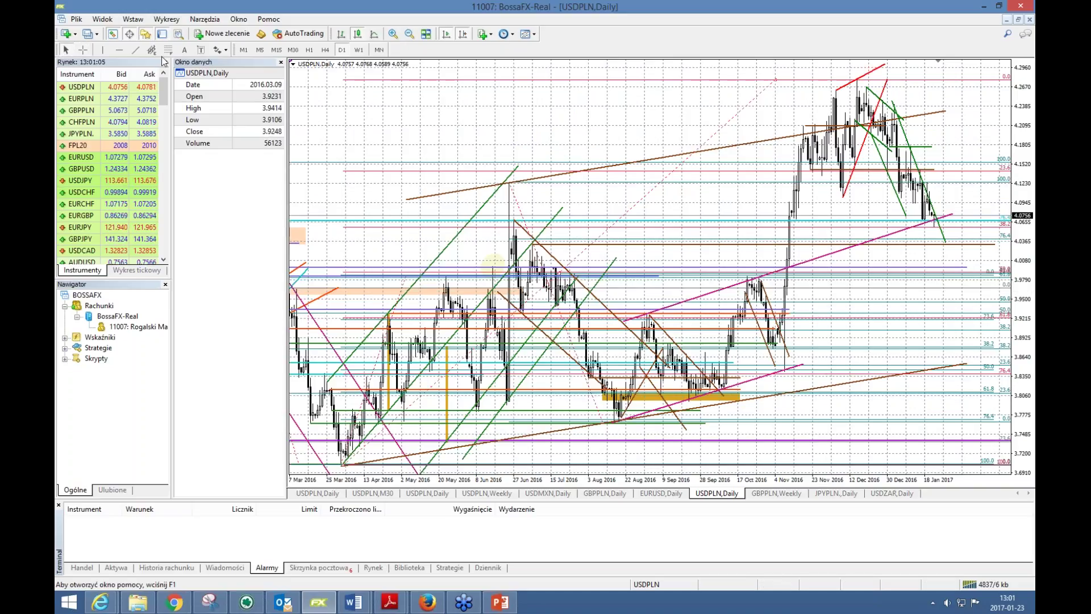
click(135, 50)
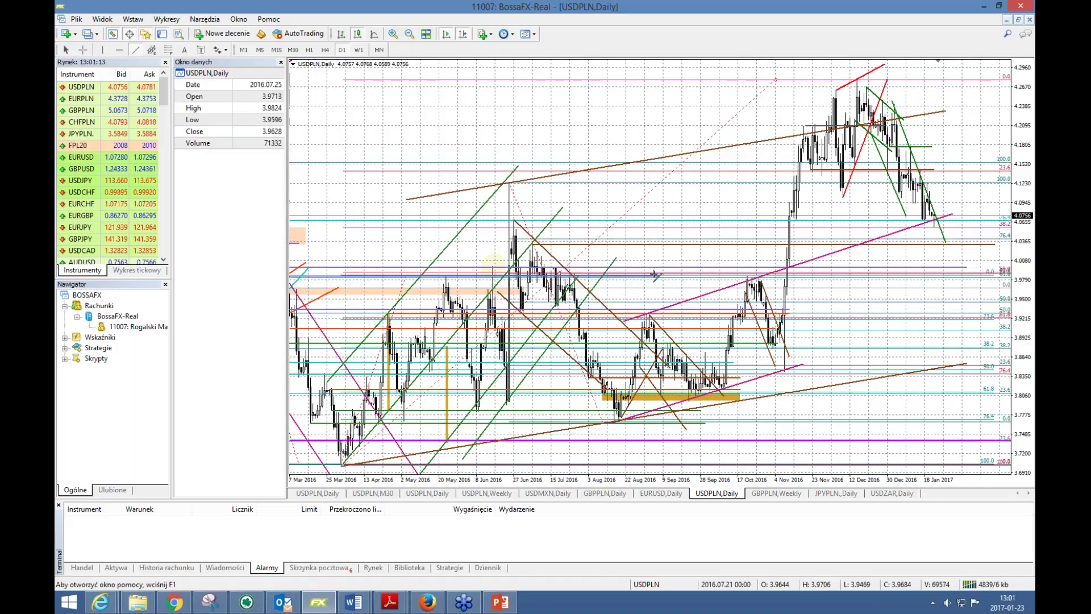
click(66, 50)
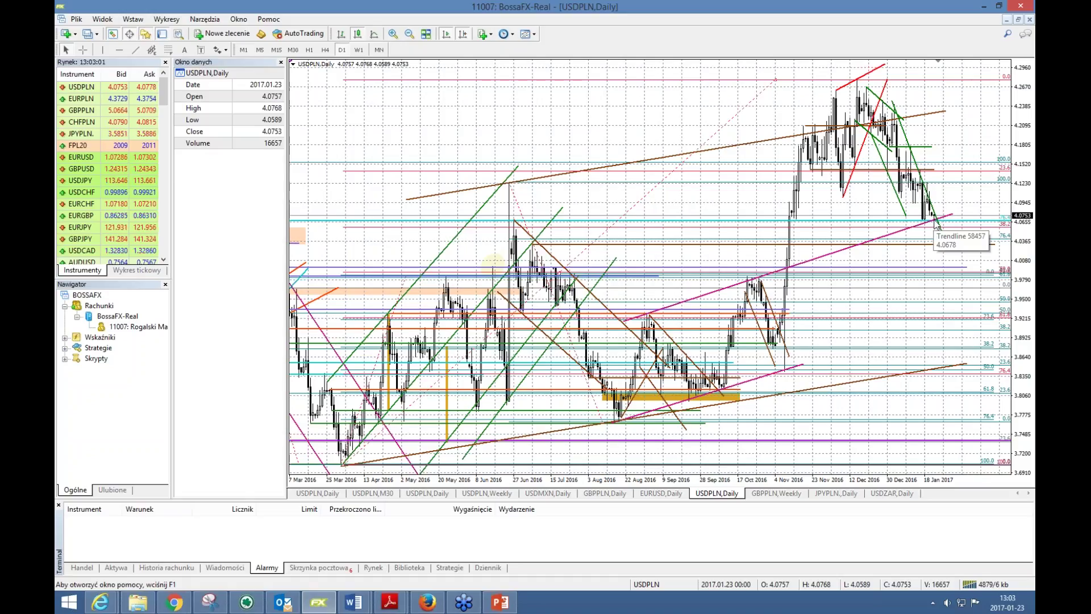
Load the JENY chart profile and show the weekly USDJPY chart that carries the R and G pattern labels.
click(77, 20)
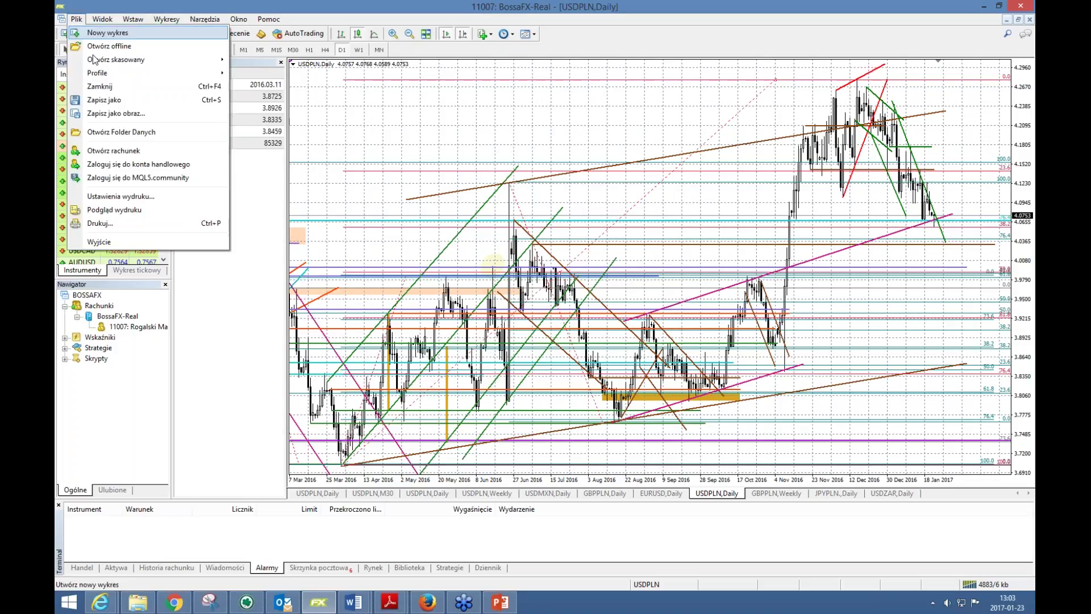
mouse_move(106, 76)
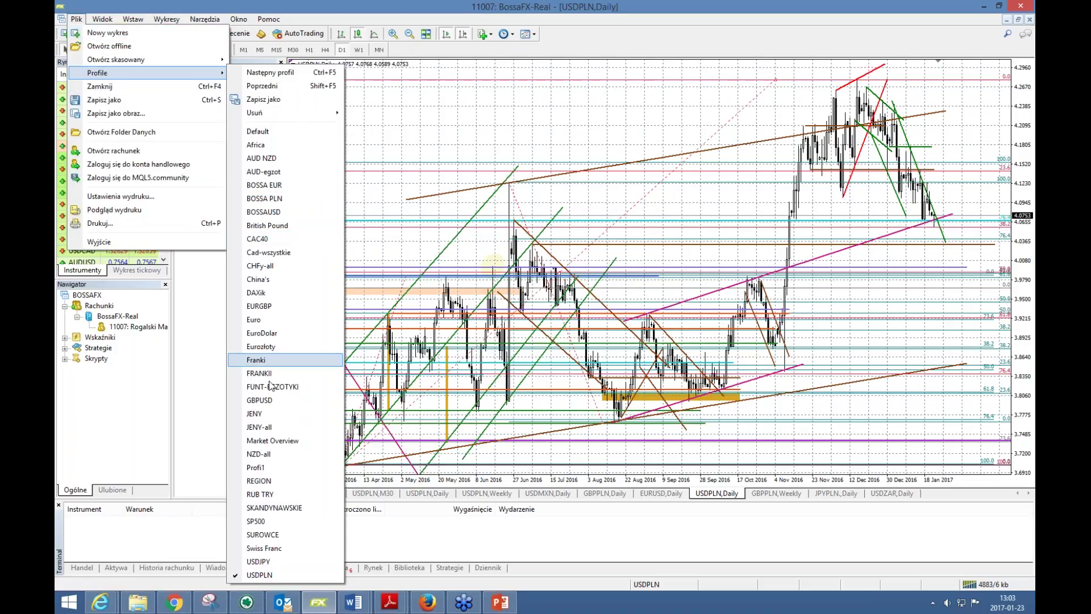
click(265, 418)
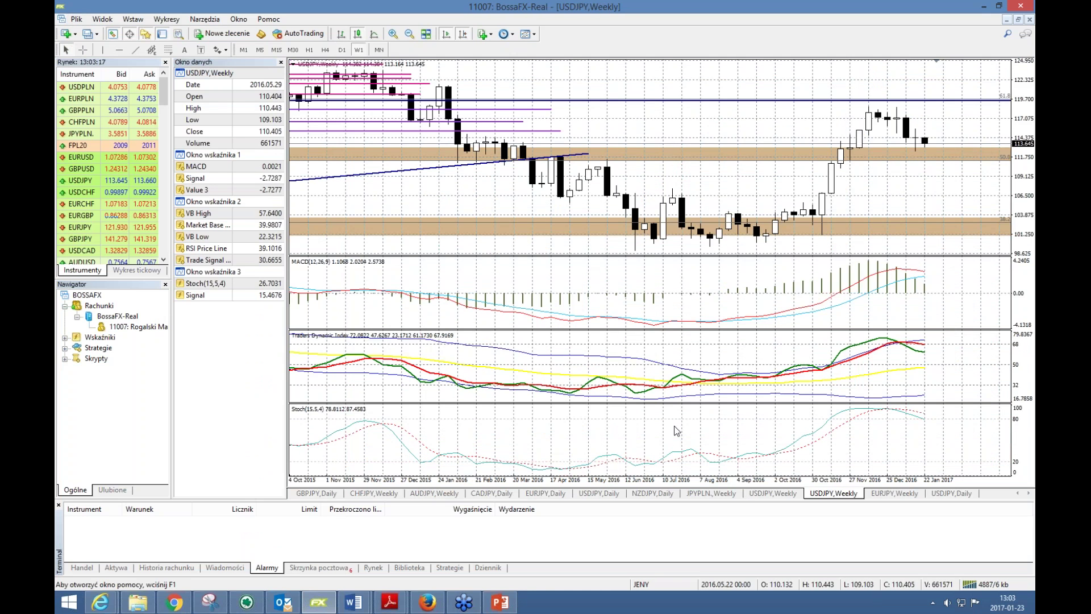
click(773, 493)
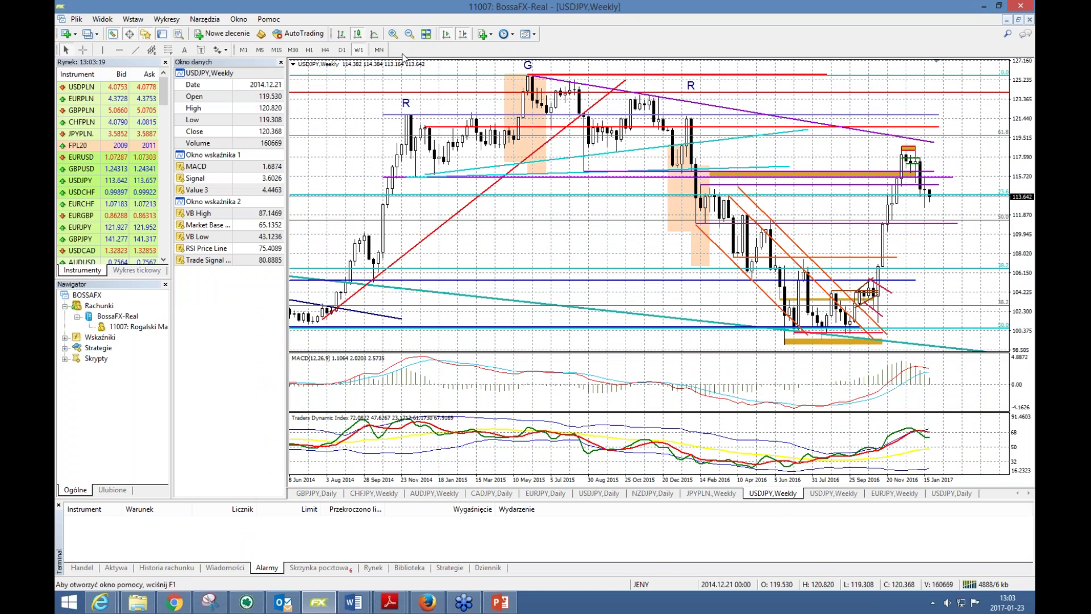
Examine the latest weekly USDJPY candles and nearby levels with the crosshair, close up and over the whole pattern.
click(392, 34)
click(392, 34)
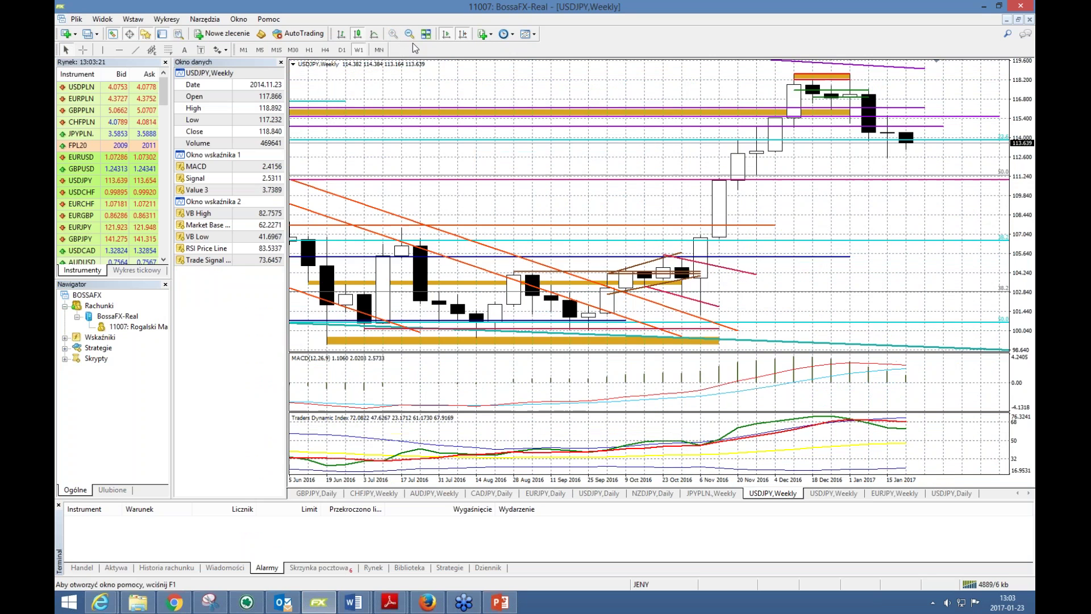
click(409, 34)
click(410, 34)
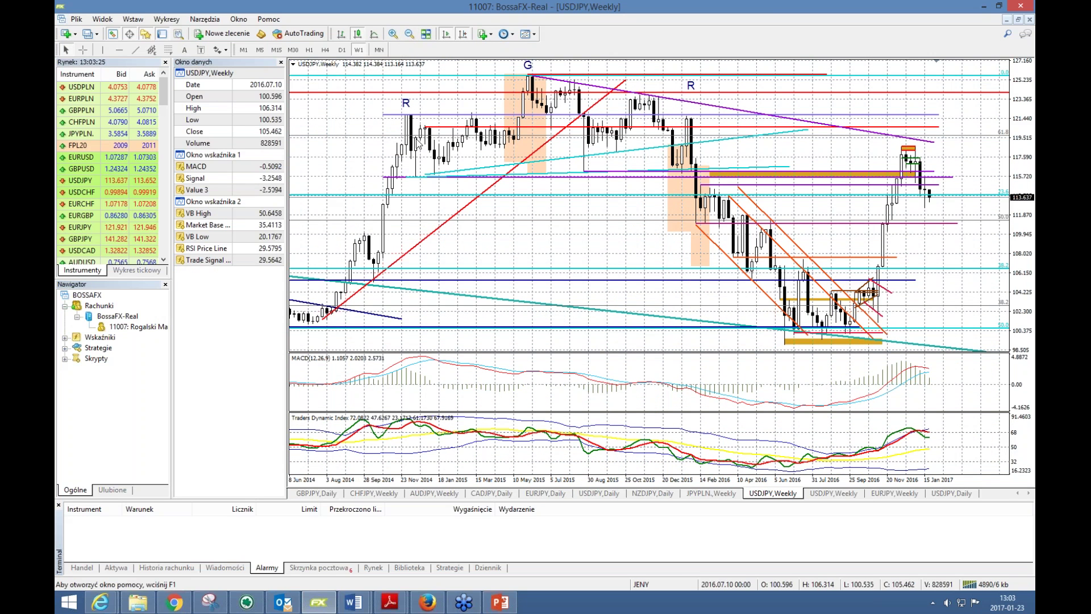
click(83, 49)
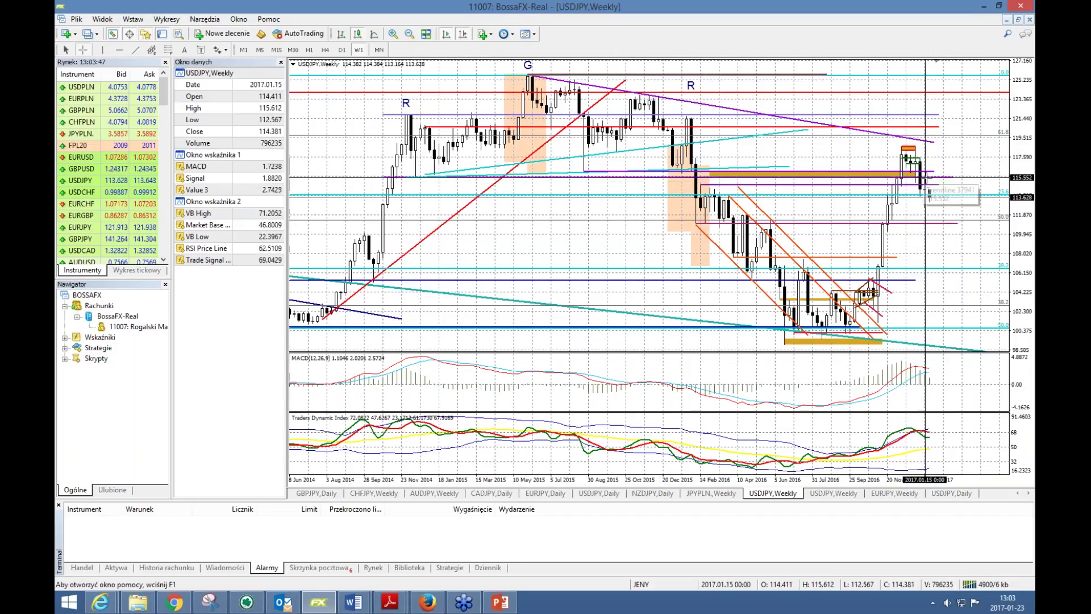
click(393, 34)
click(394, 34)
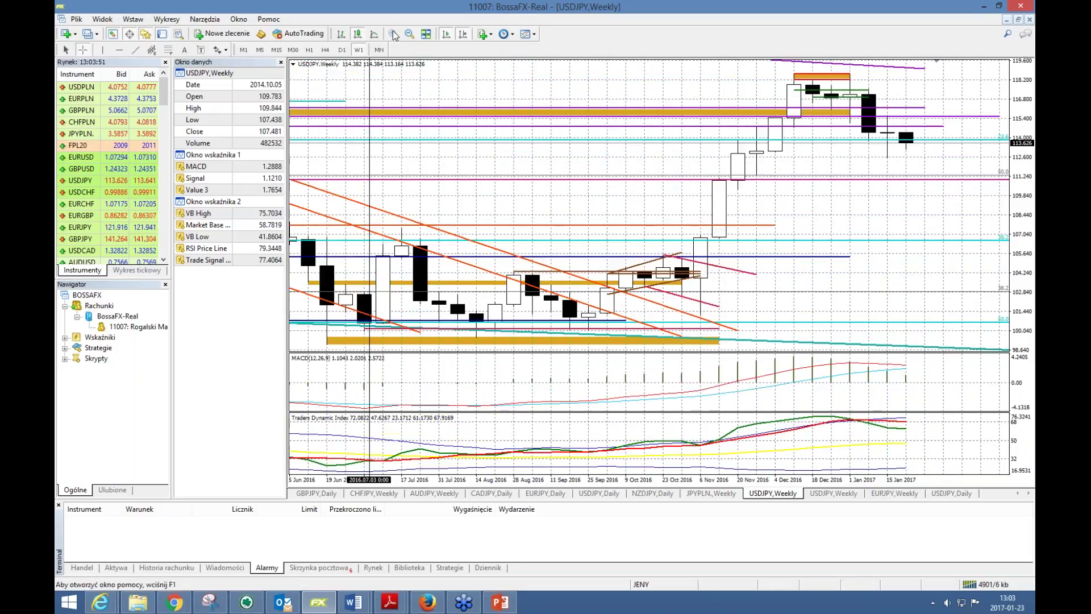
click(410, 35)
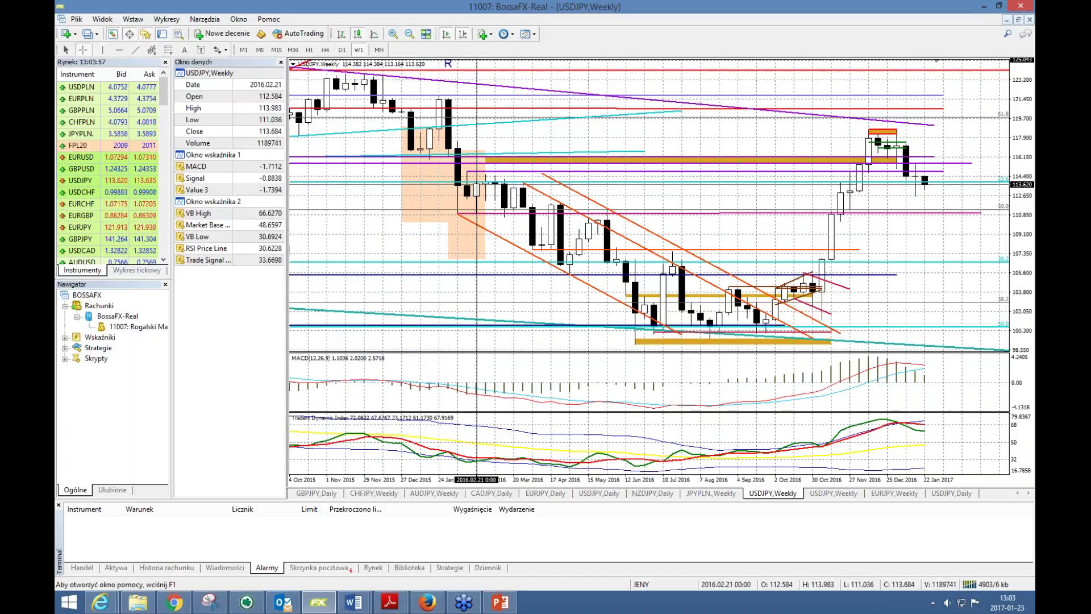
click(409, 34)
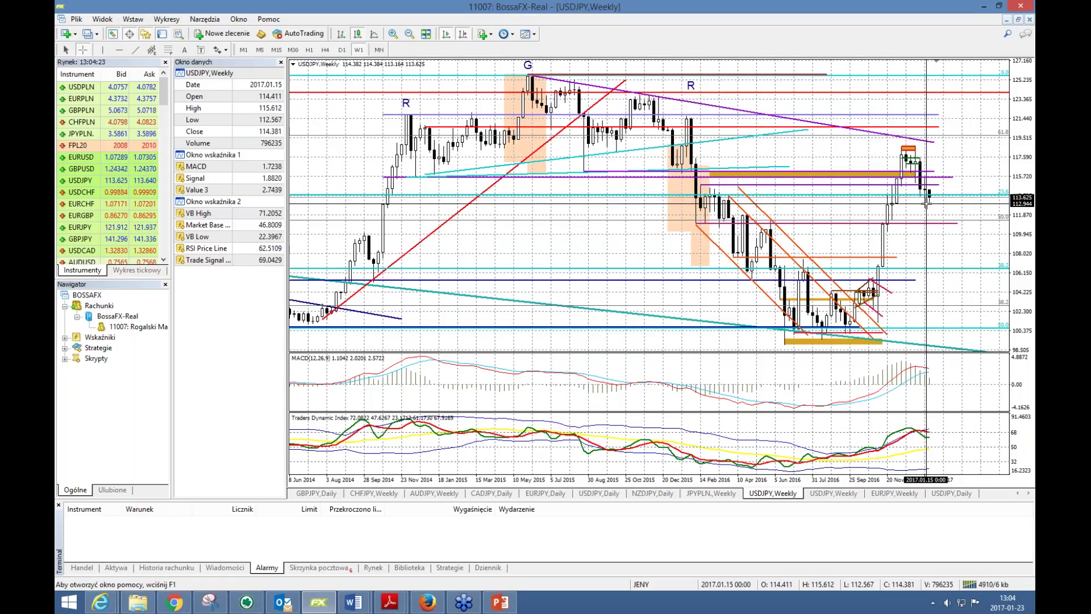
Load the SP500 chart profile and look over the FUS500 daily chart at a wider and a closer scale.
click(78, 21)
mouse_move(142, 73)
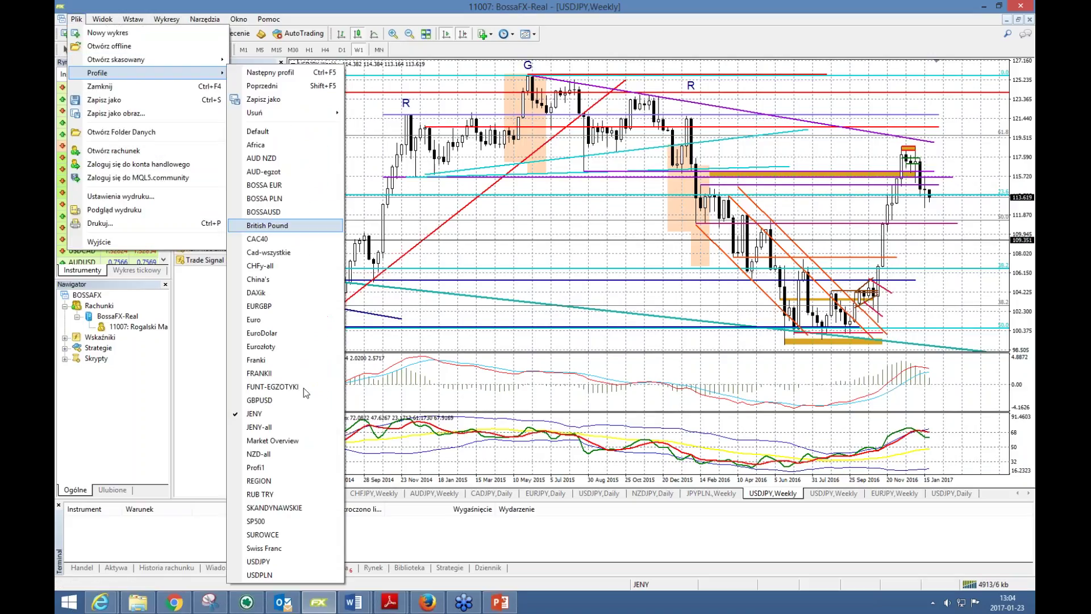
click(257, 521)
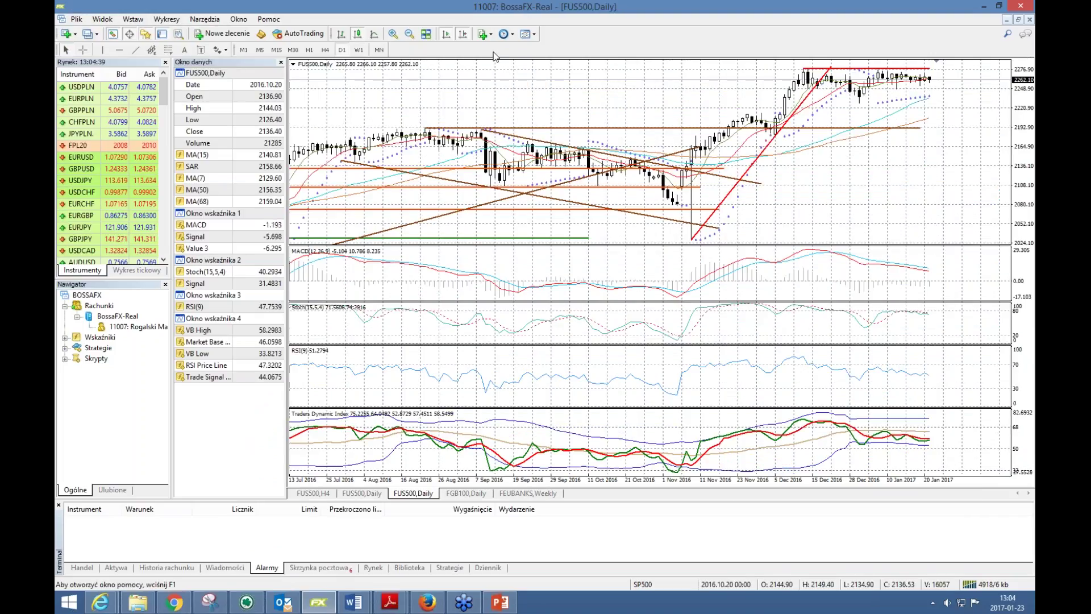
click(409, 34)
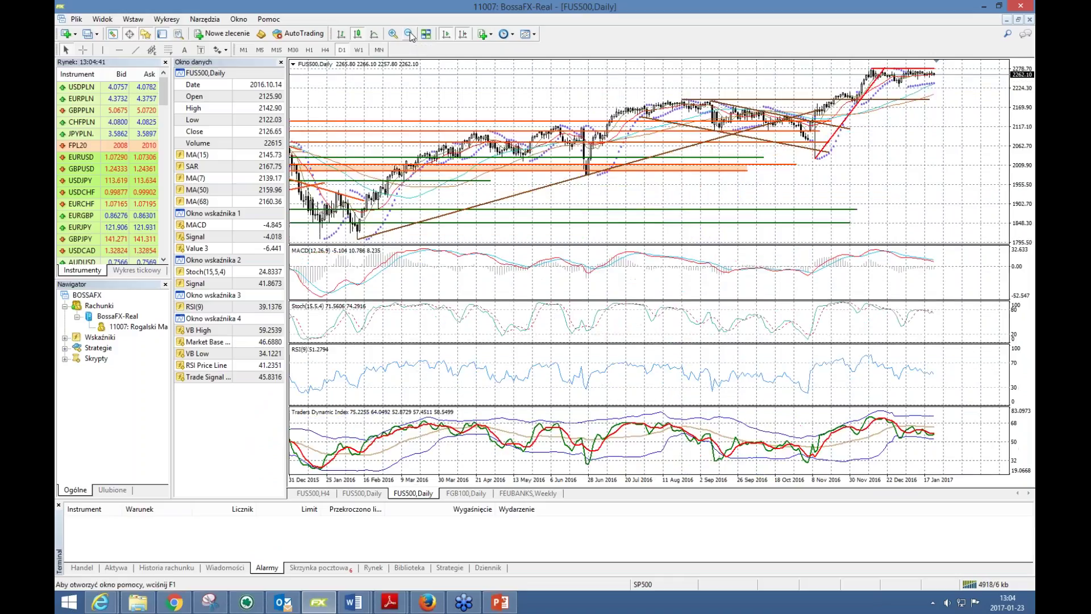
click(393, 34)
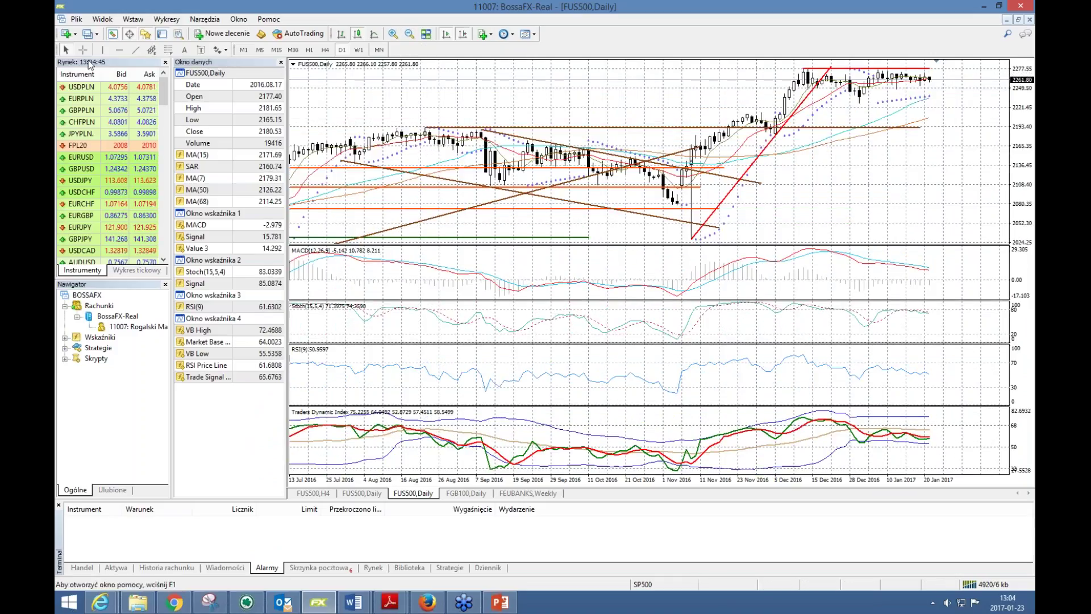
Draw a green rising trendline on FUS500 from the early December 2016 low past the latest candle, and inspect that area with the crosshair.
middle_click(910, 74)
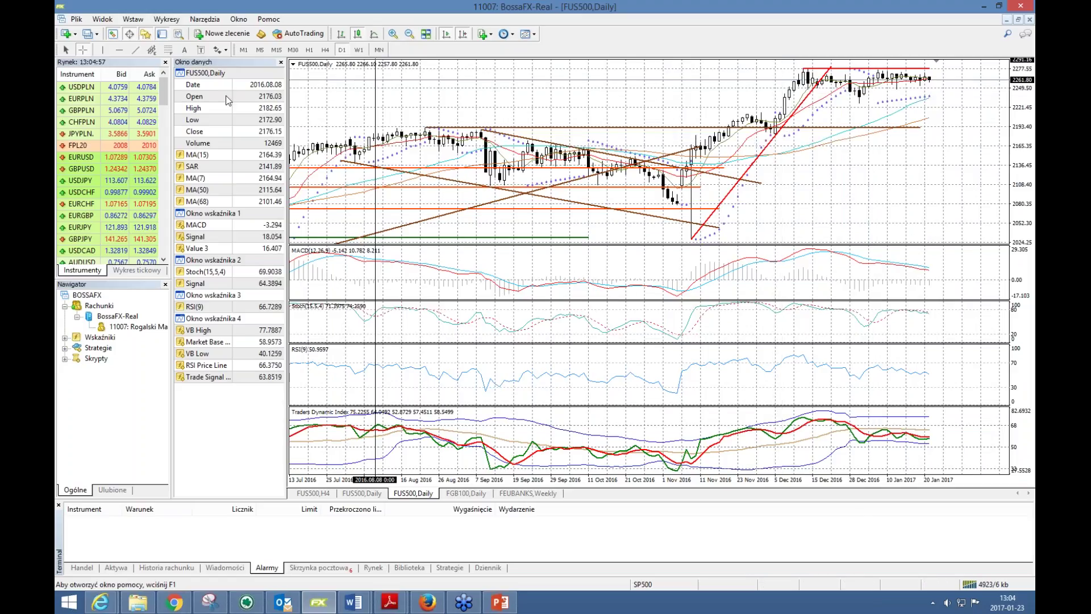
click(65, 52)
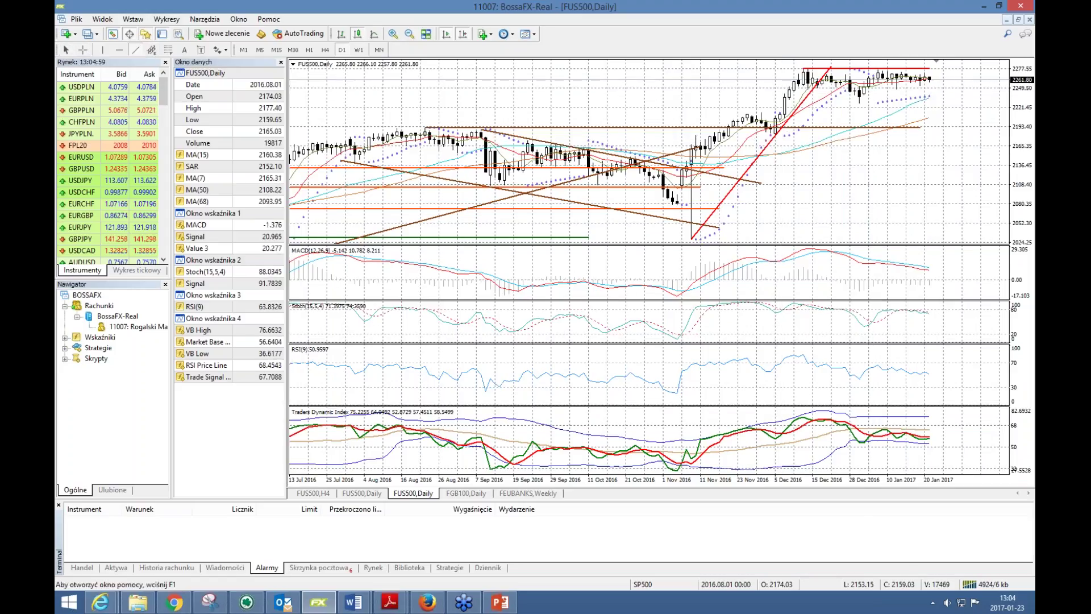
drag(775, 137, 961, 65)
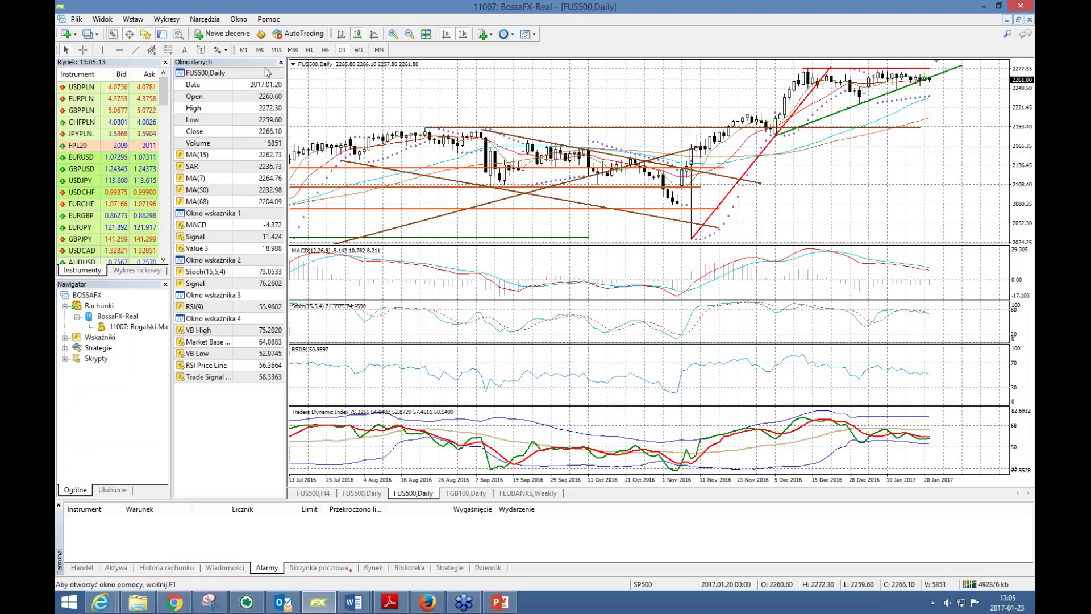
click(83, 49)
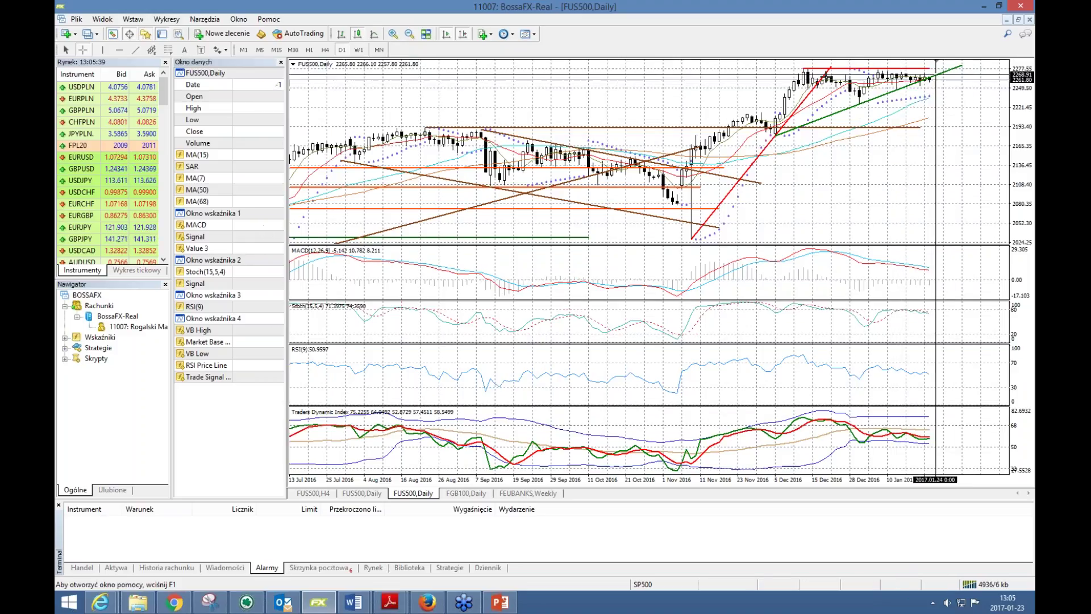
click(77, 19)
mouse_move(148, 73)
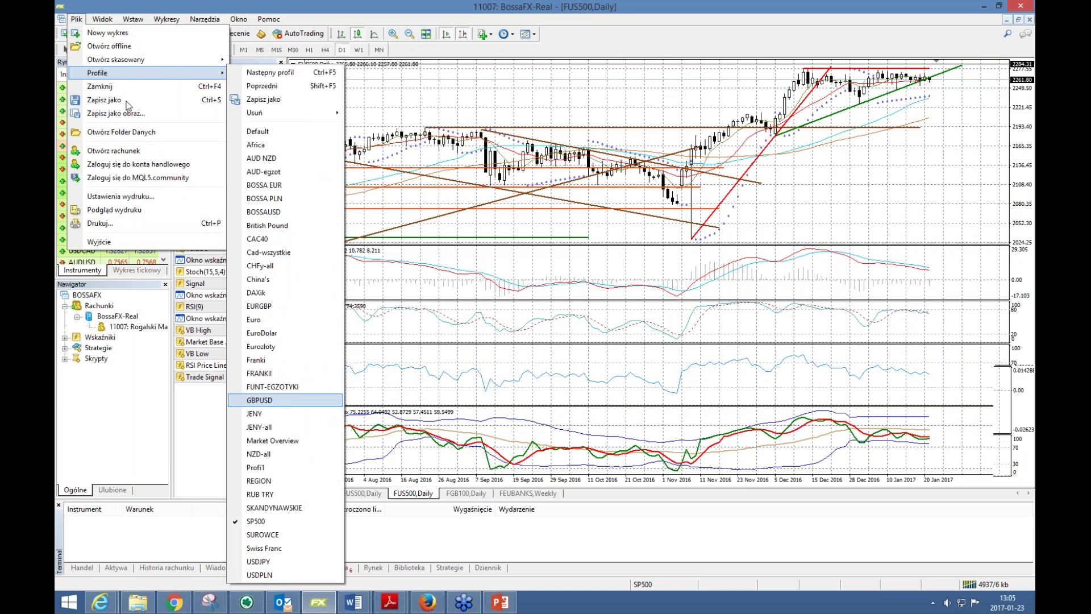
click(267, 401)
Load the JENY chart profile, show the weekly USDJPY chart labelled R and G, and inspect its latest candles with the crosshair.
click(76, 20)
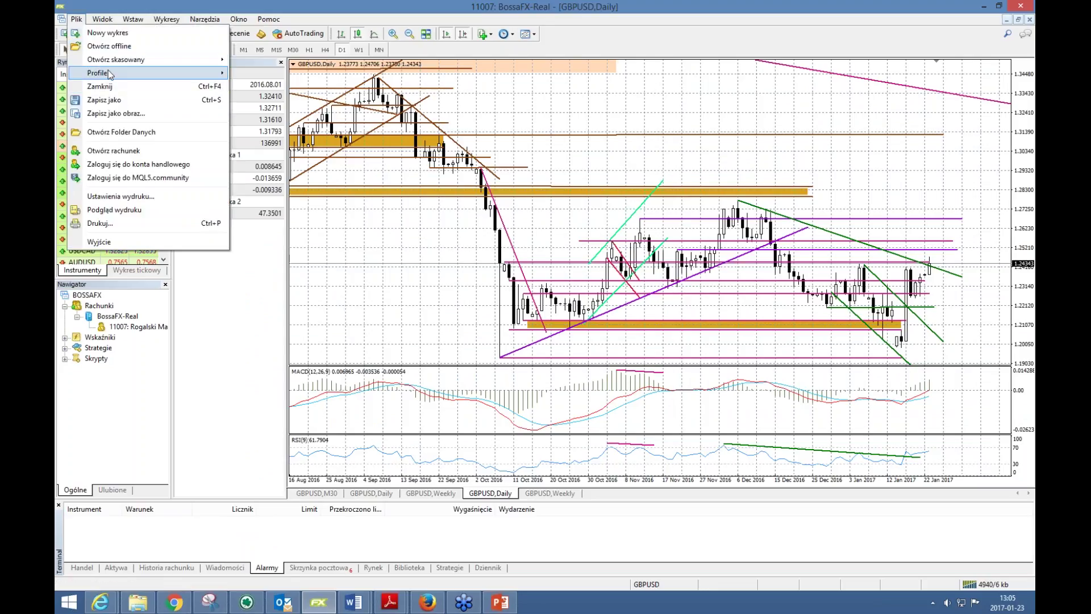
mouse_move(105, 73)
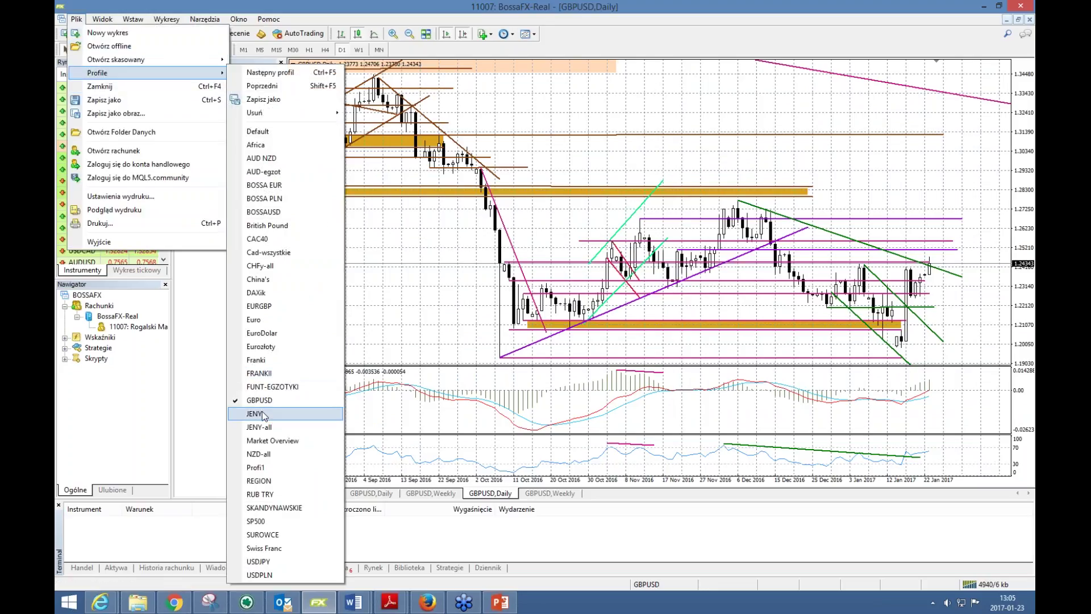
click(262, 414)
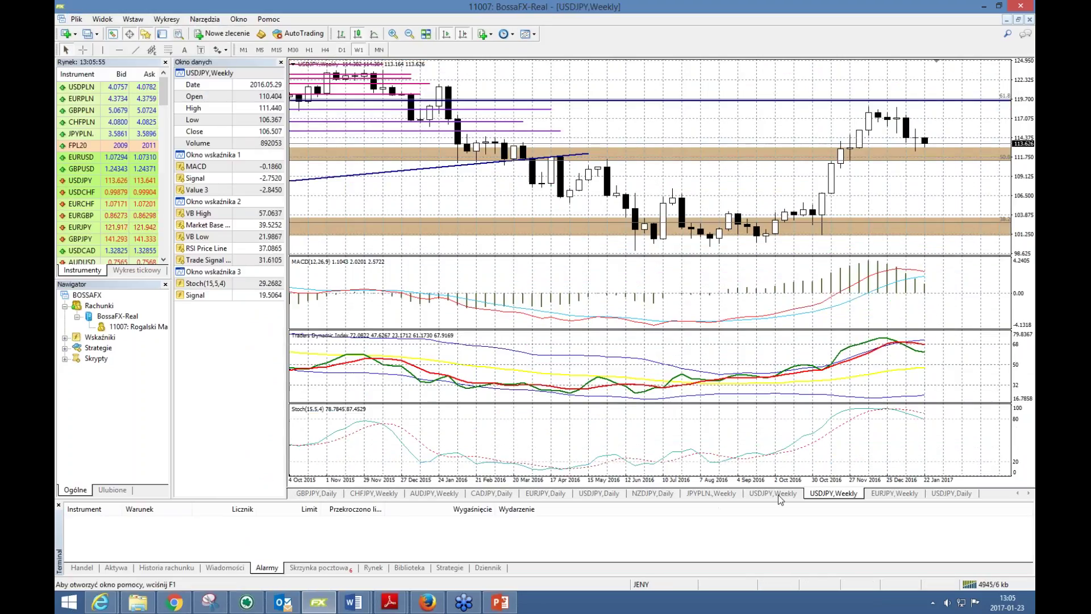
click(777, 494)
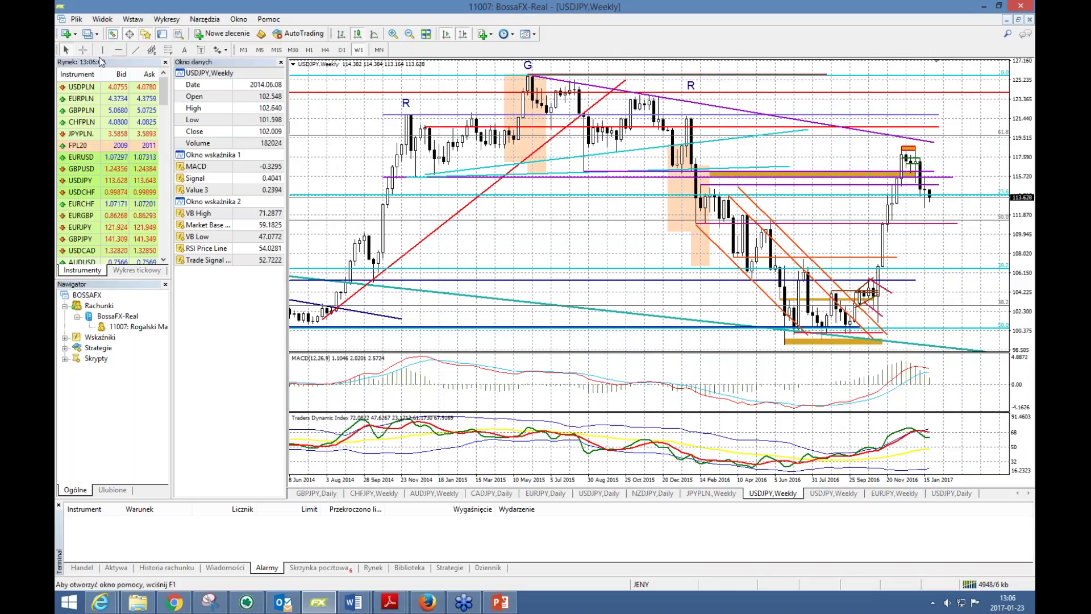
click(83, 49)
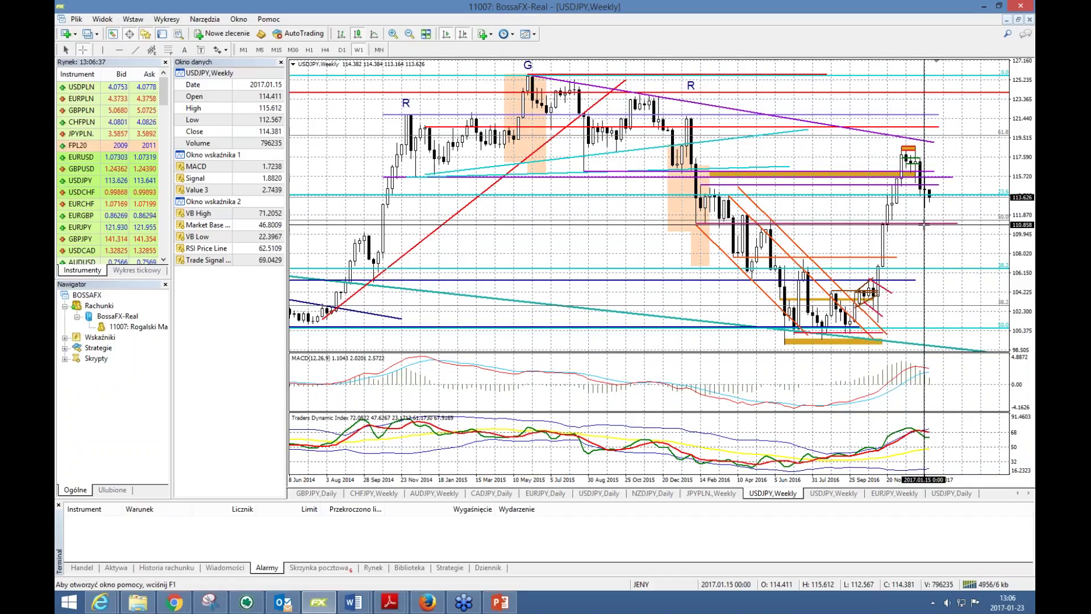
Switch to Firefox and read the weekly report through to the yen section "Jen: Przecena może być krótka?" on page 5.
click(426, 604)
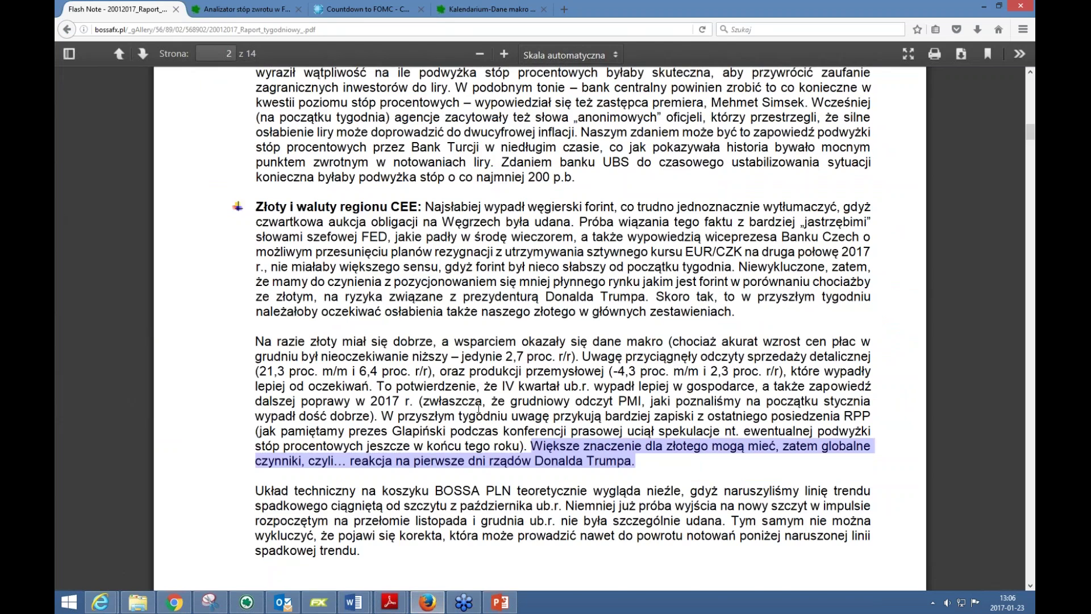
scroll(479, 428, down, 15)
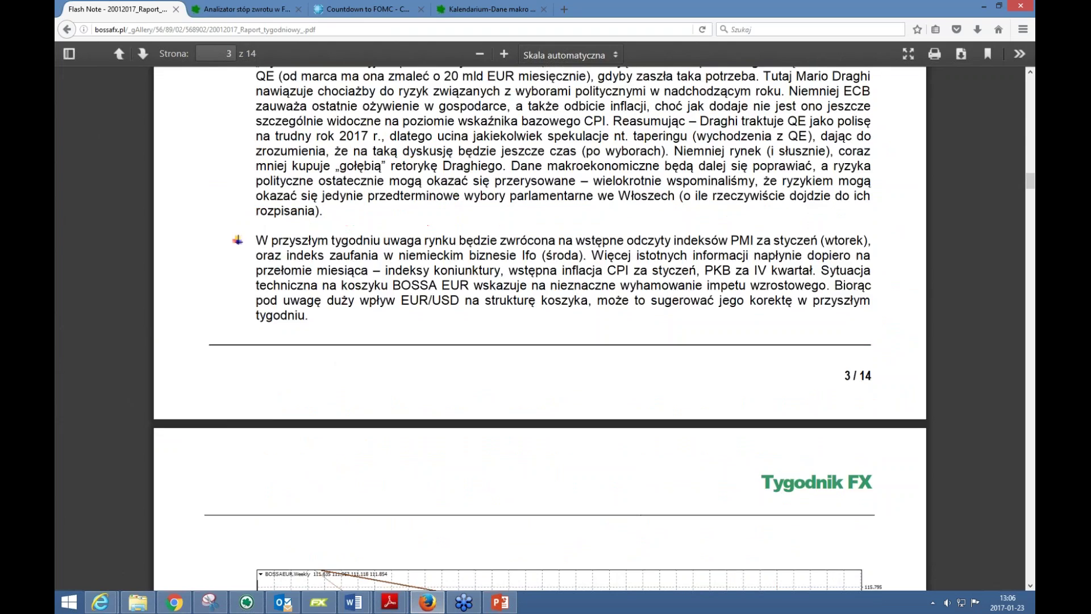
scroll(477, 428, down, 12)
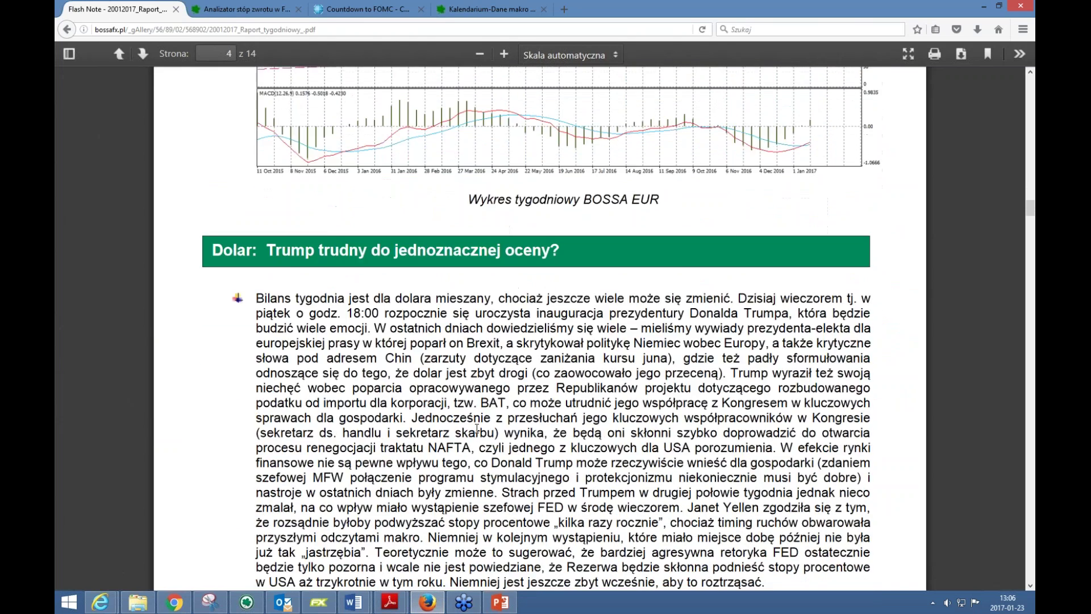
scroll(478, 429, down, 10)
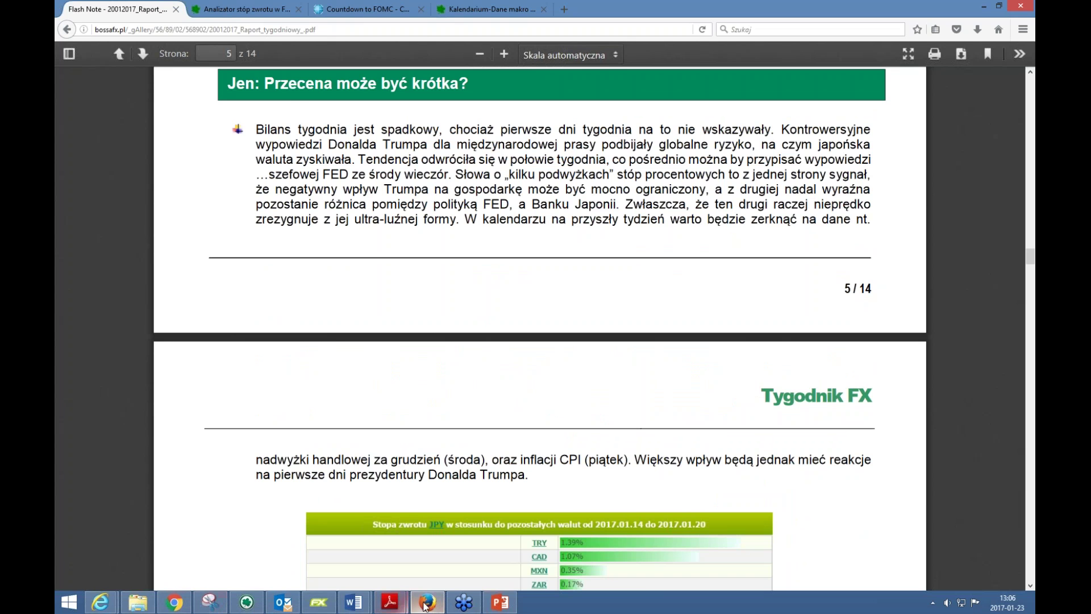
click(319, 602)
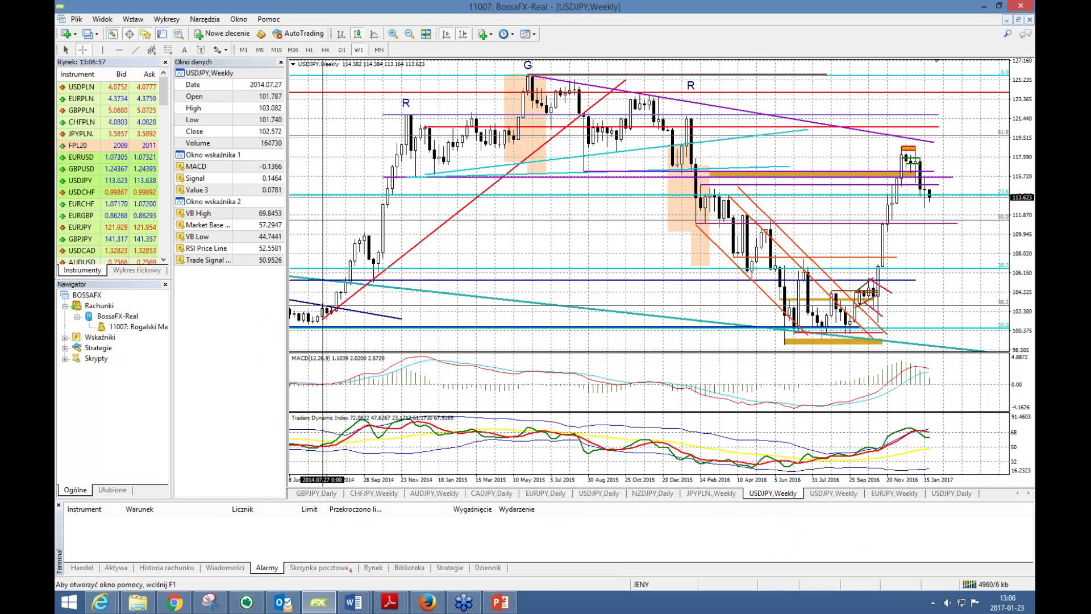
click(427, 604)
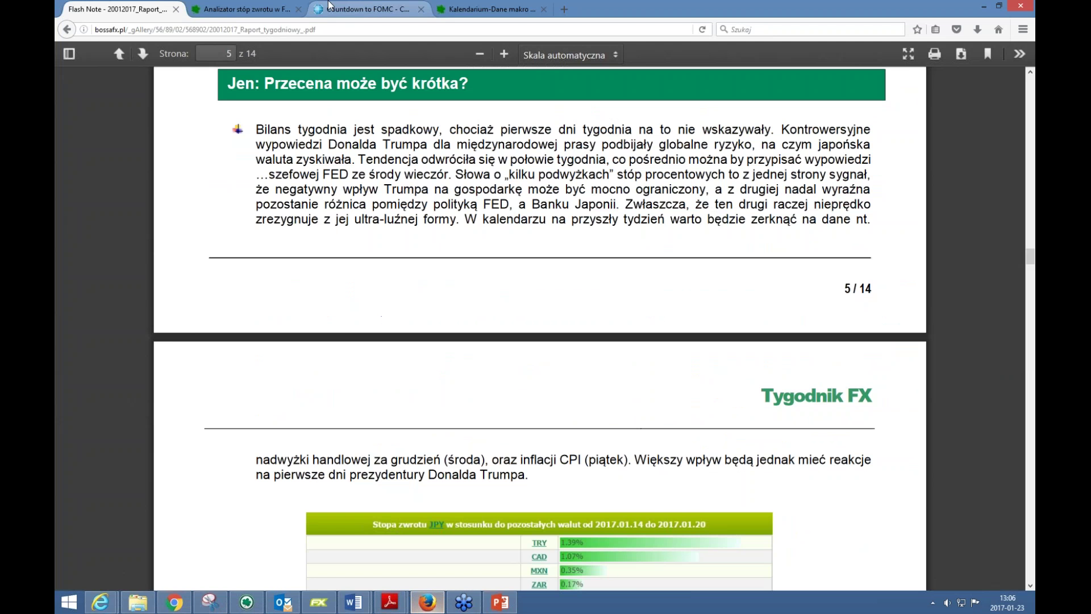
Bring up the macro data calendar and filter it to the Azja/Pacyfik region.
click(468, 11)
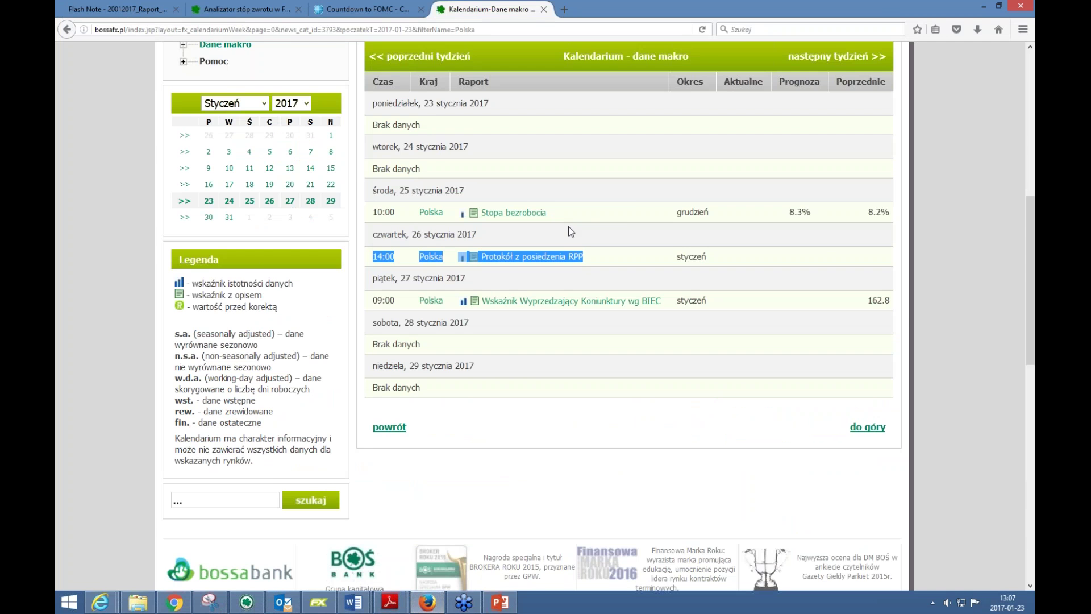
scroll(568, 226, up, 5)
click(640, 292)
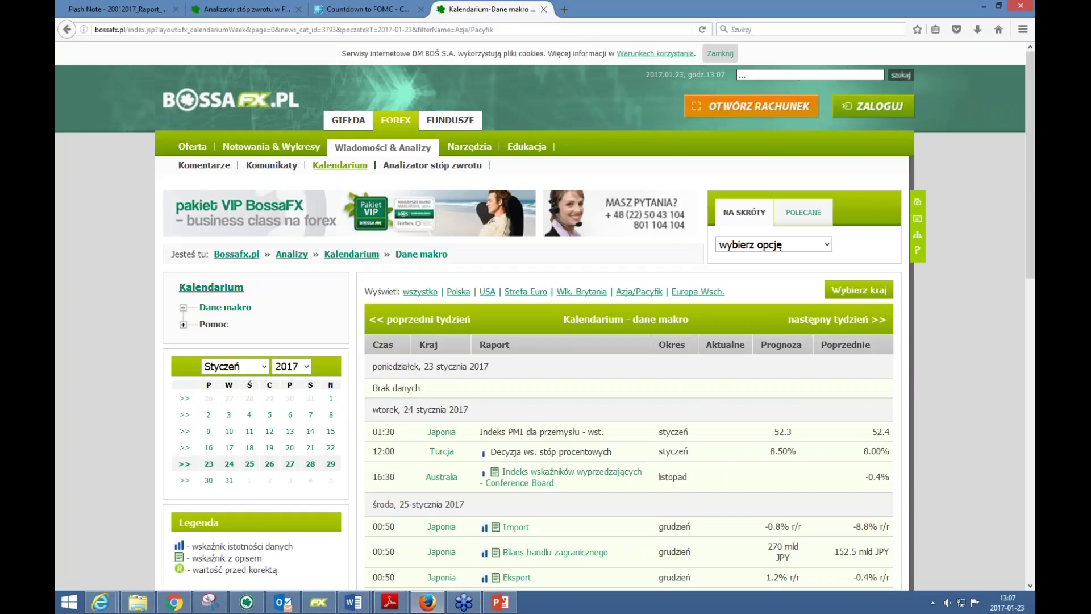
Show the calendar week of 16 January 2017 and highlight Japan's n.s.a. industrial production release from Tuesday.
click(229, 447)
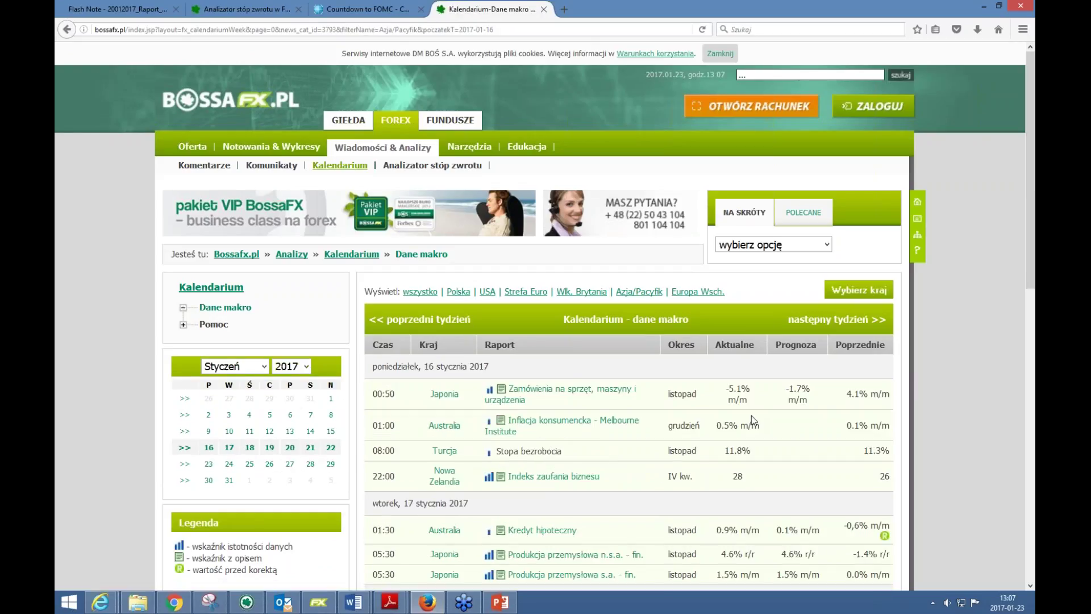
scroll(752, 414, down, 5)
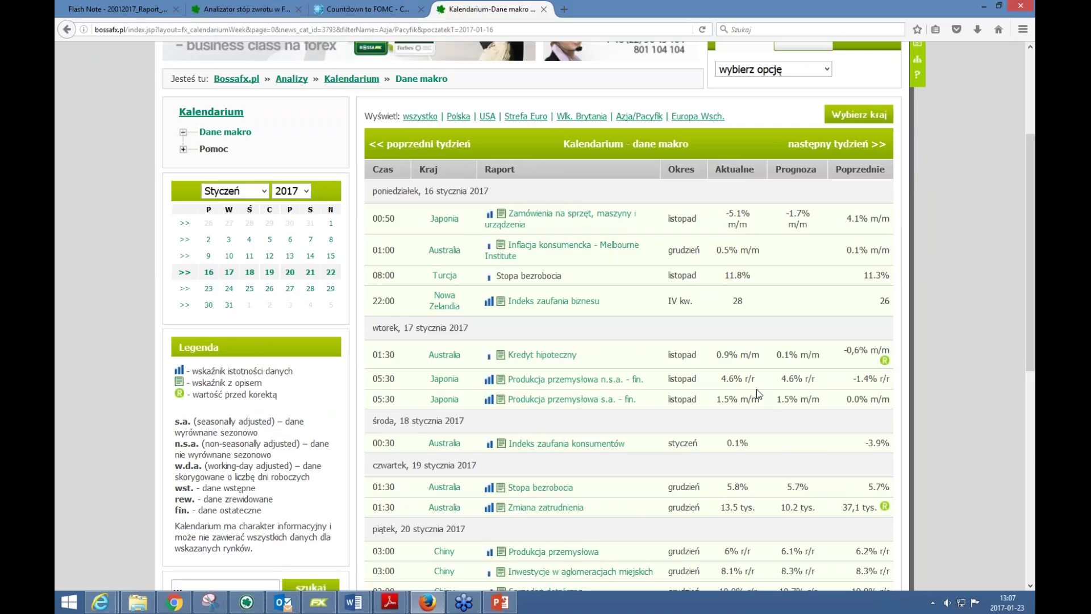
scroll(756, 389, down, 3)
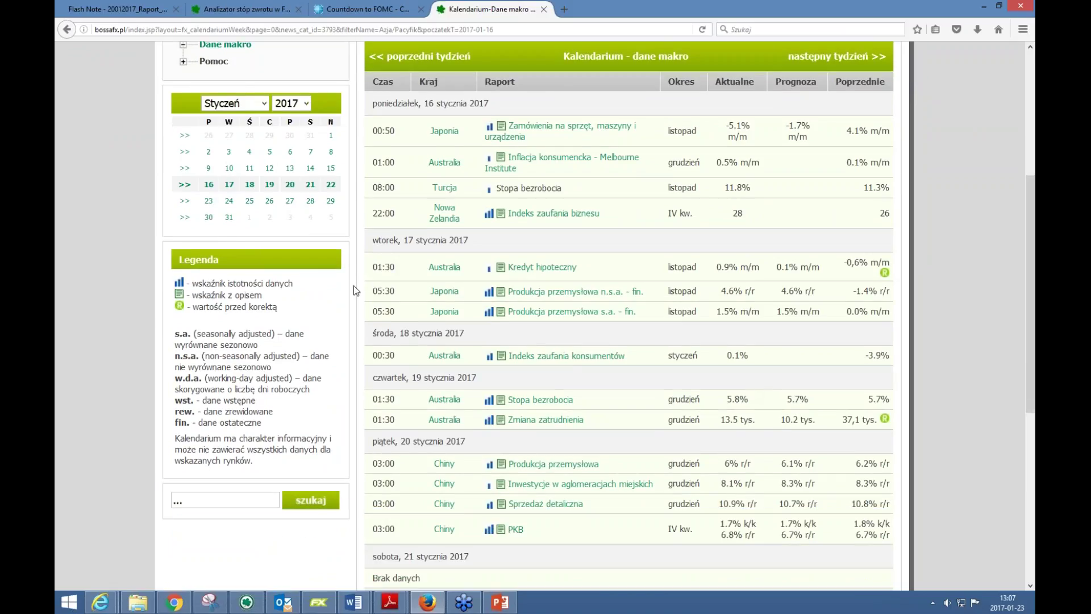
drag(372, 292, 777, 294)
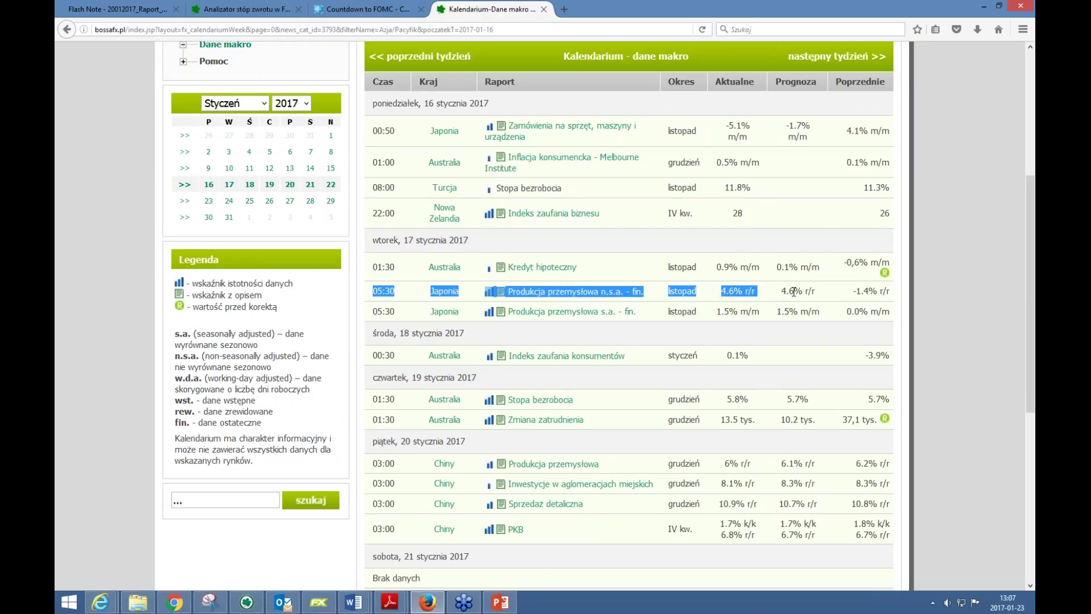
Return the calendar to the week of 23 January 2017 and review Japan's trade and CPI inflation releases.
click(185, 201)
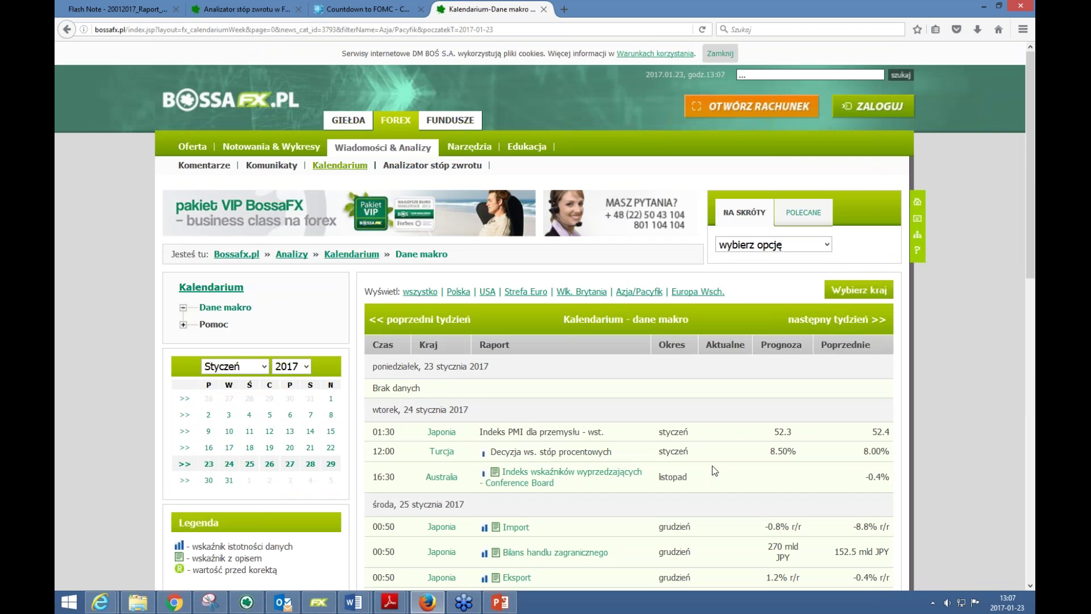
scroll(711, 466, down, 5)
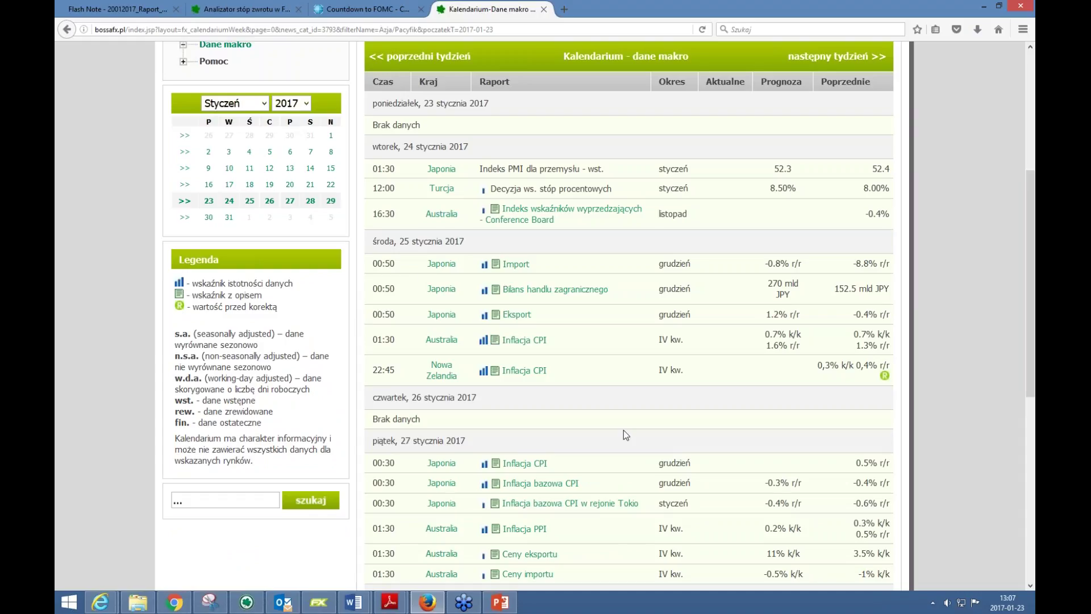
scroll(623, 428, down, 3)
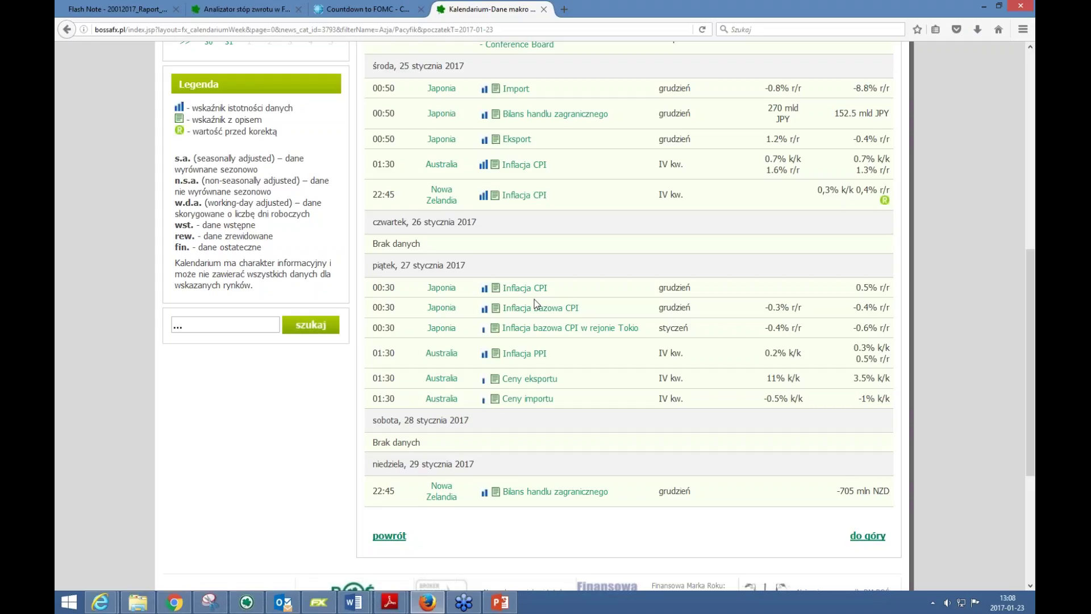
Go back to page 2 of the weekly report, highlight the heading "Możliwy zwrot na lirze?" and read the Turkish lira paragraph.
click(320, 602)
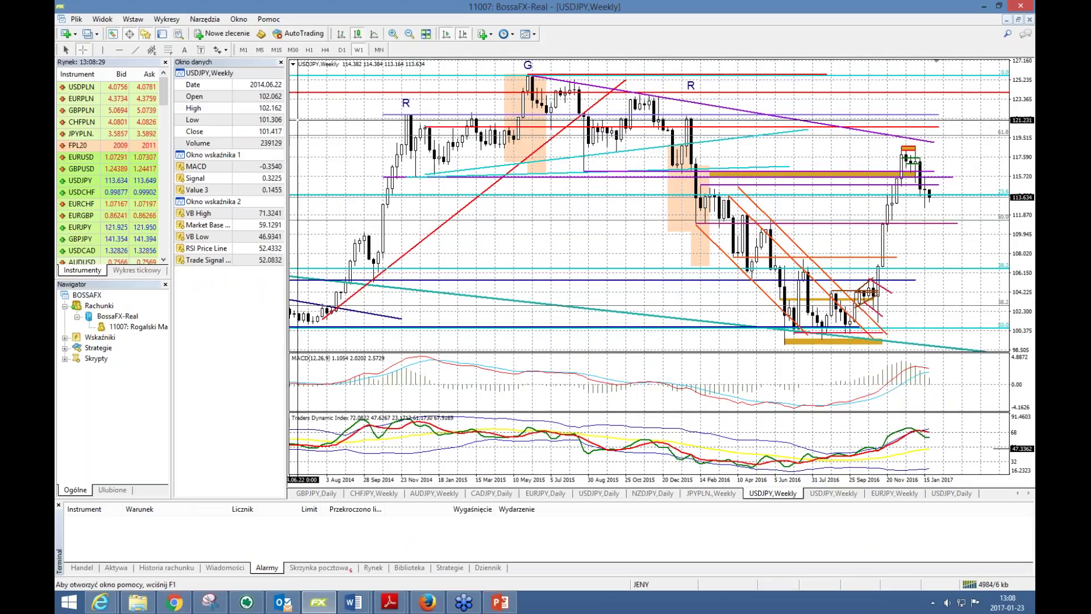
click(428, 602)
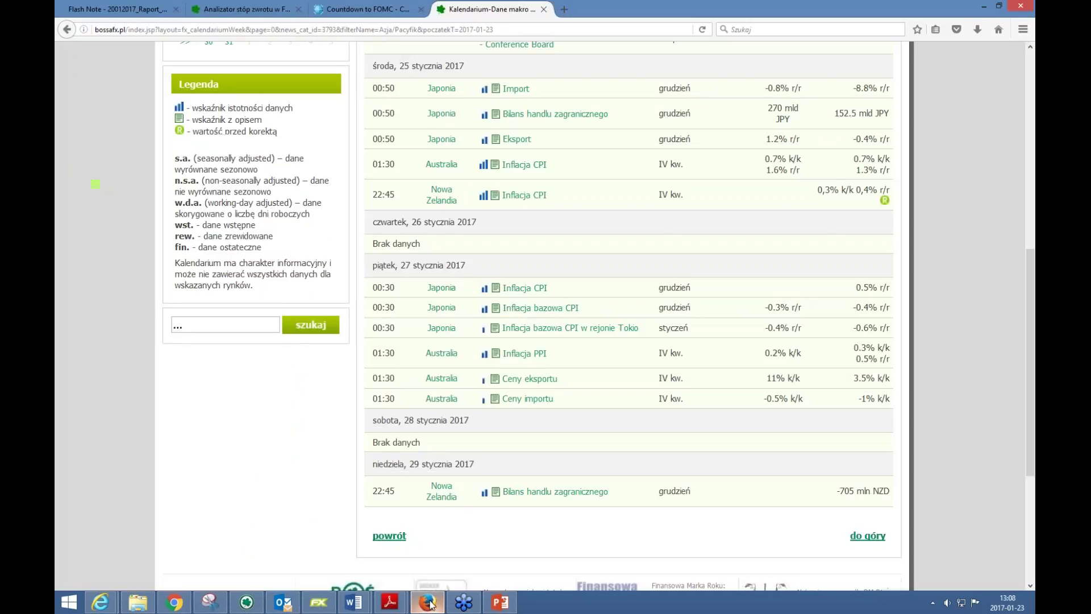
click(262, 10)
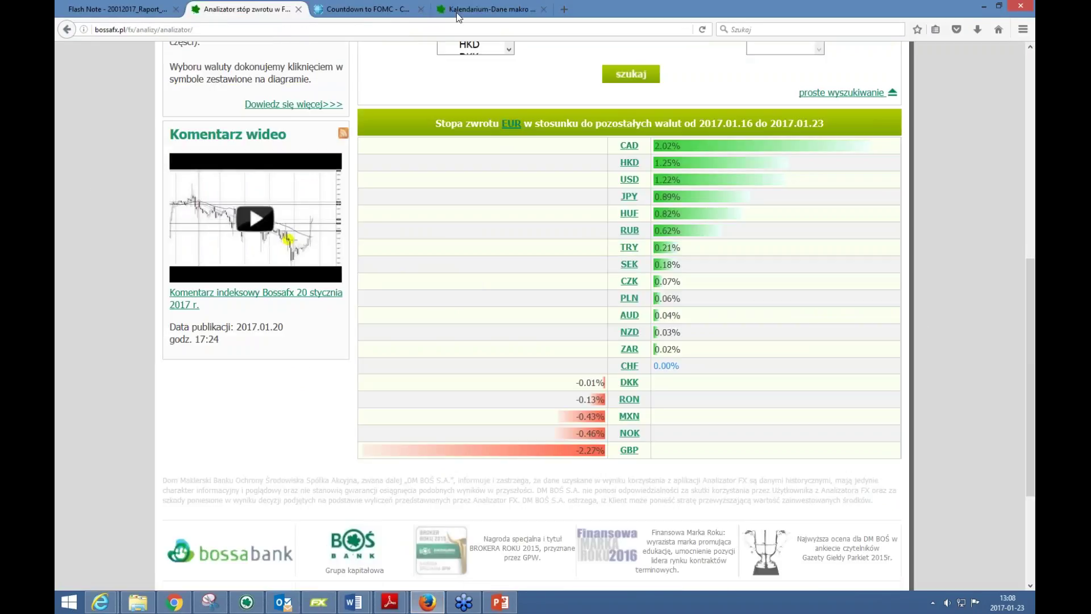
click(160, 12)
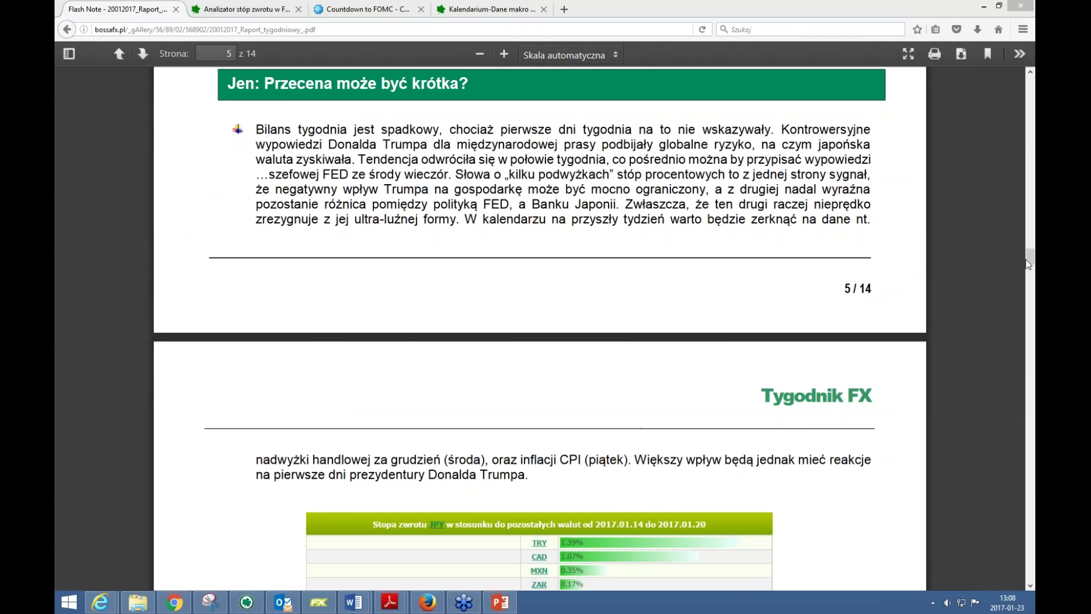
drag(1030, 261, 1009, 108)
scroll(681, 360, down, 2)
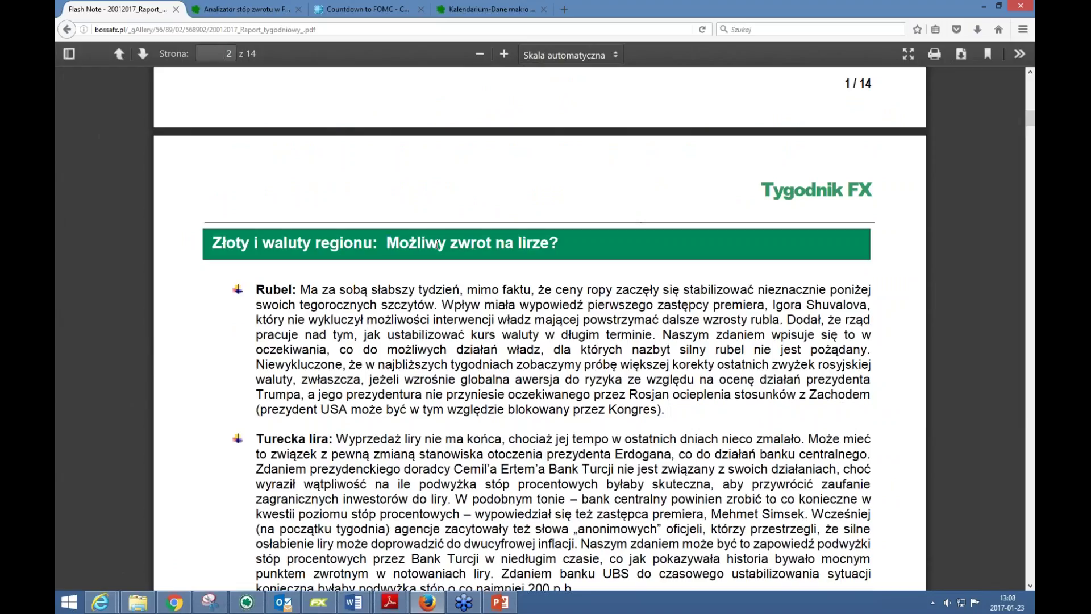
drag(387, 244, 562, 245)
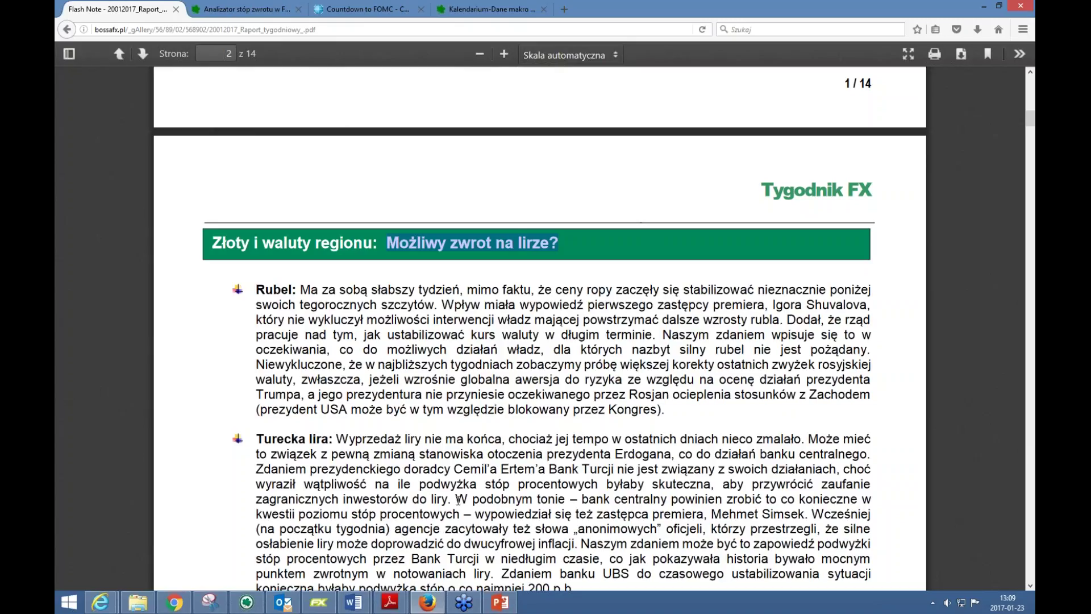
scroll(458, 499, down, 3)
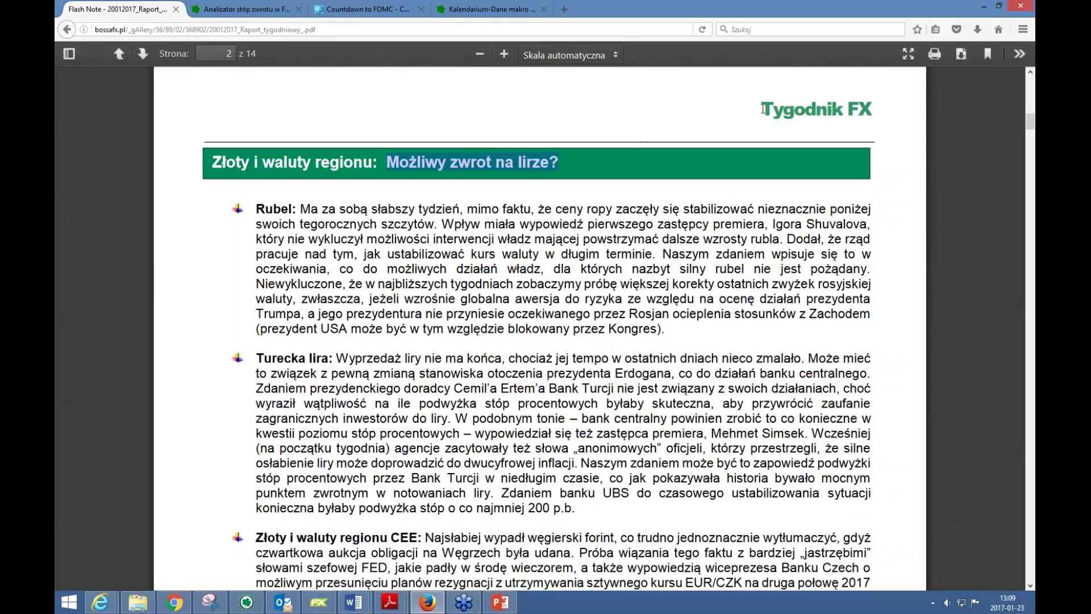
Open the bossafx.pl site in a new browser tab and go to its FX calculator (Kalkulator FX).
click(571, 14)
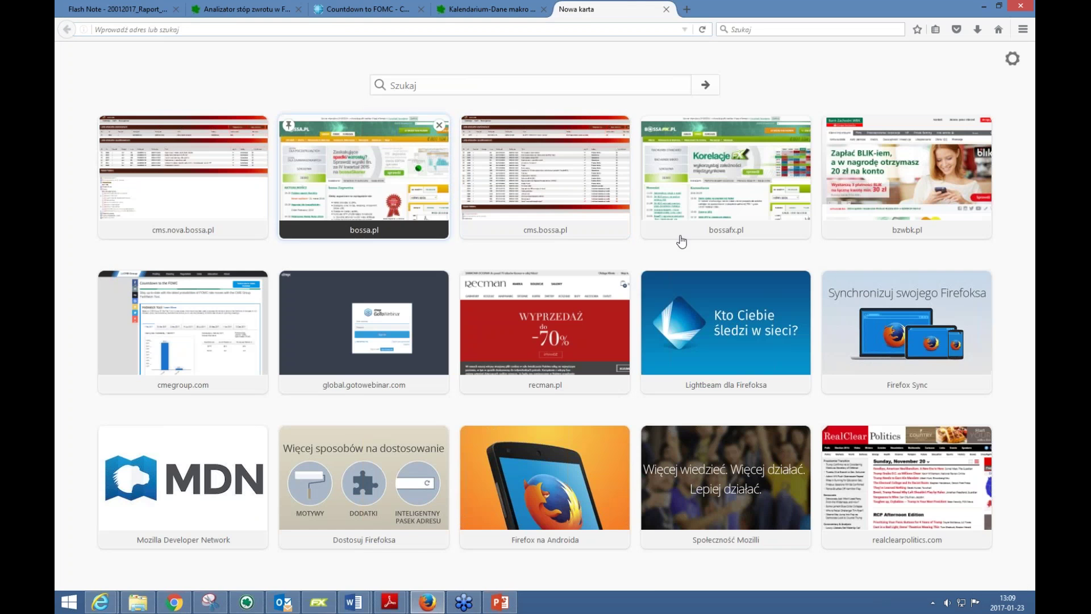
click(364, 170)
click(430, 101)
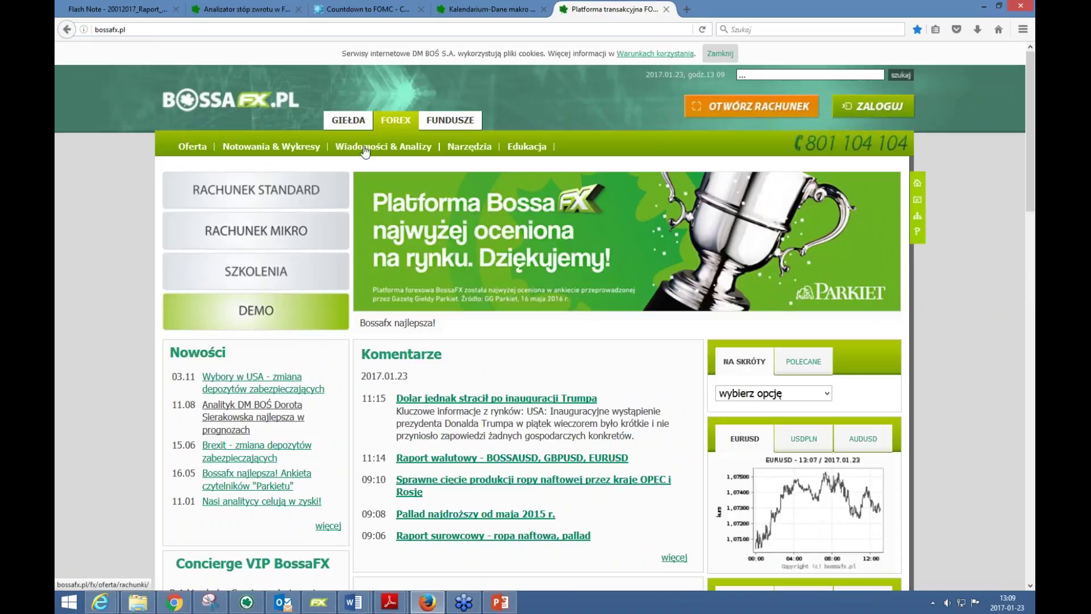
click(466, 149)
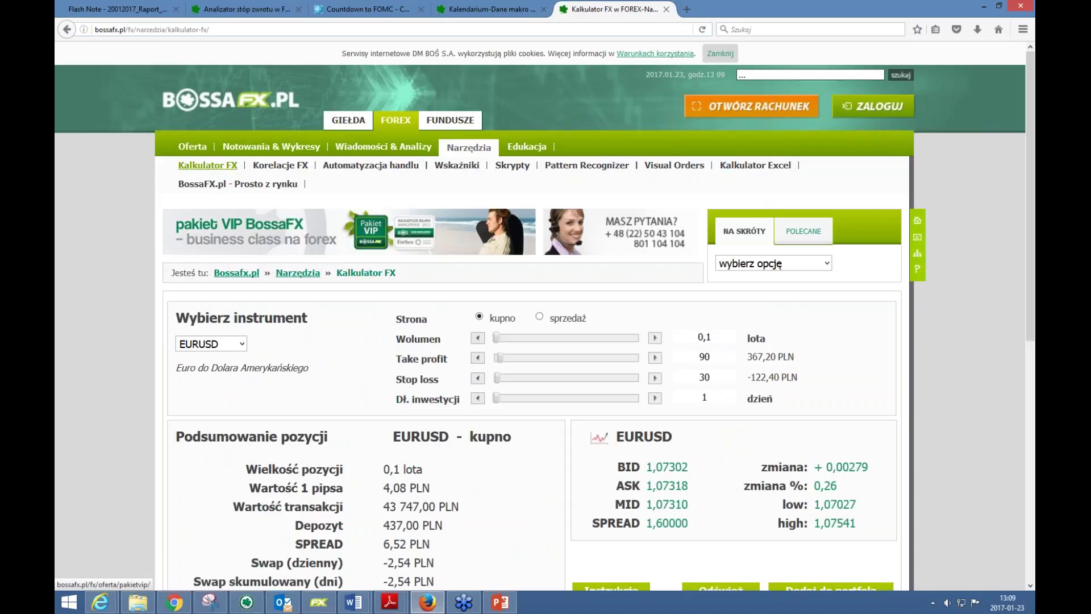
Set the calculator to a EURTRY sell position (sprzedaż) and select the volume value for editing.
click(238, 344)
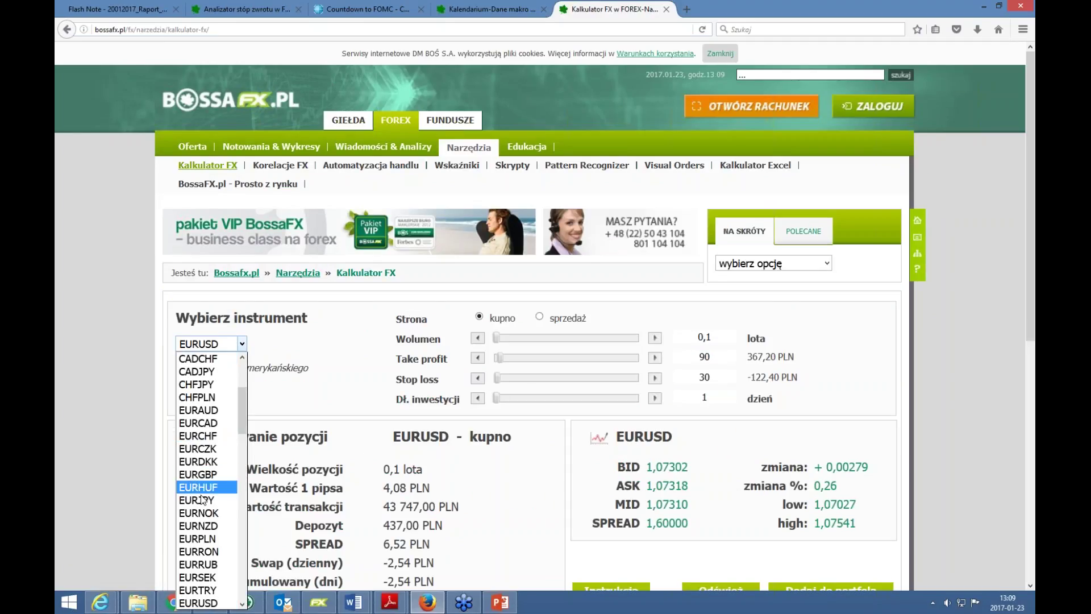
click(210, 590)
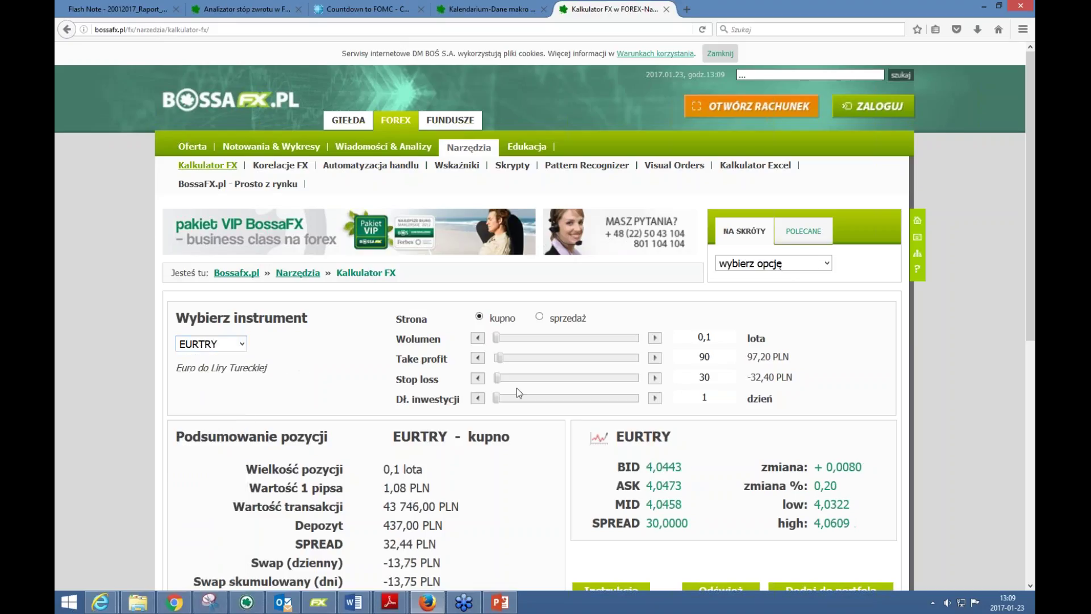
click(539, 317)
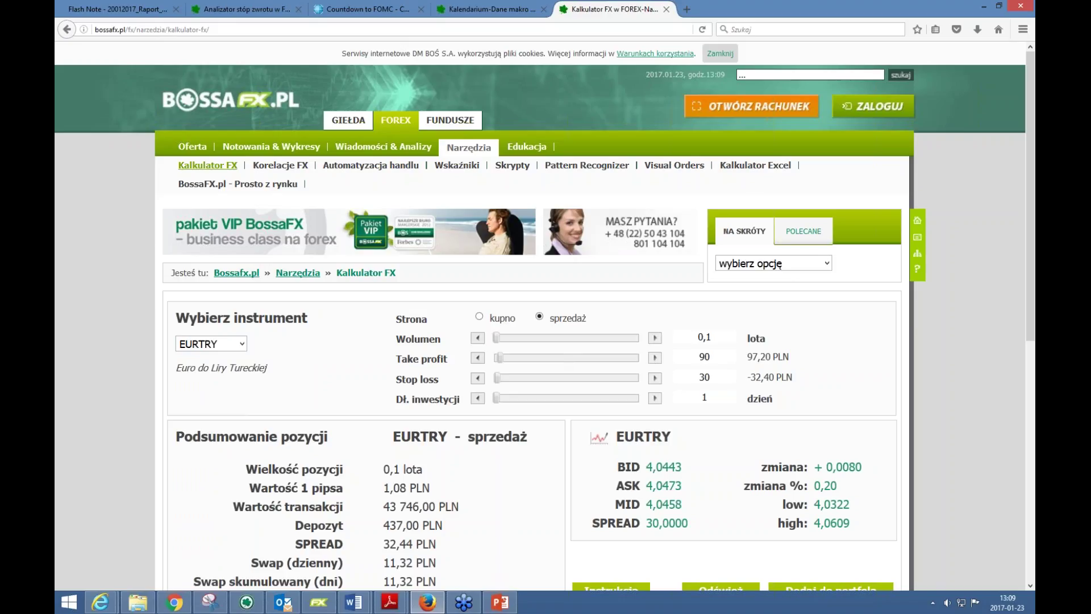
double_click(703, 337)
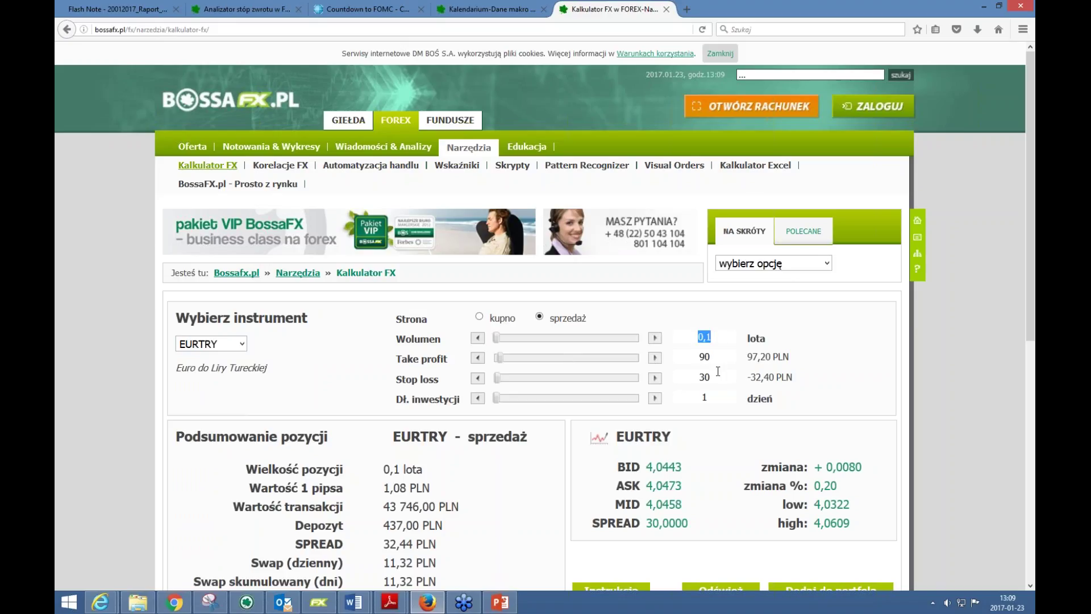